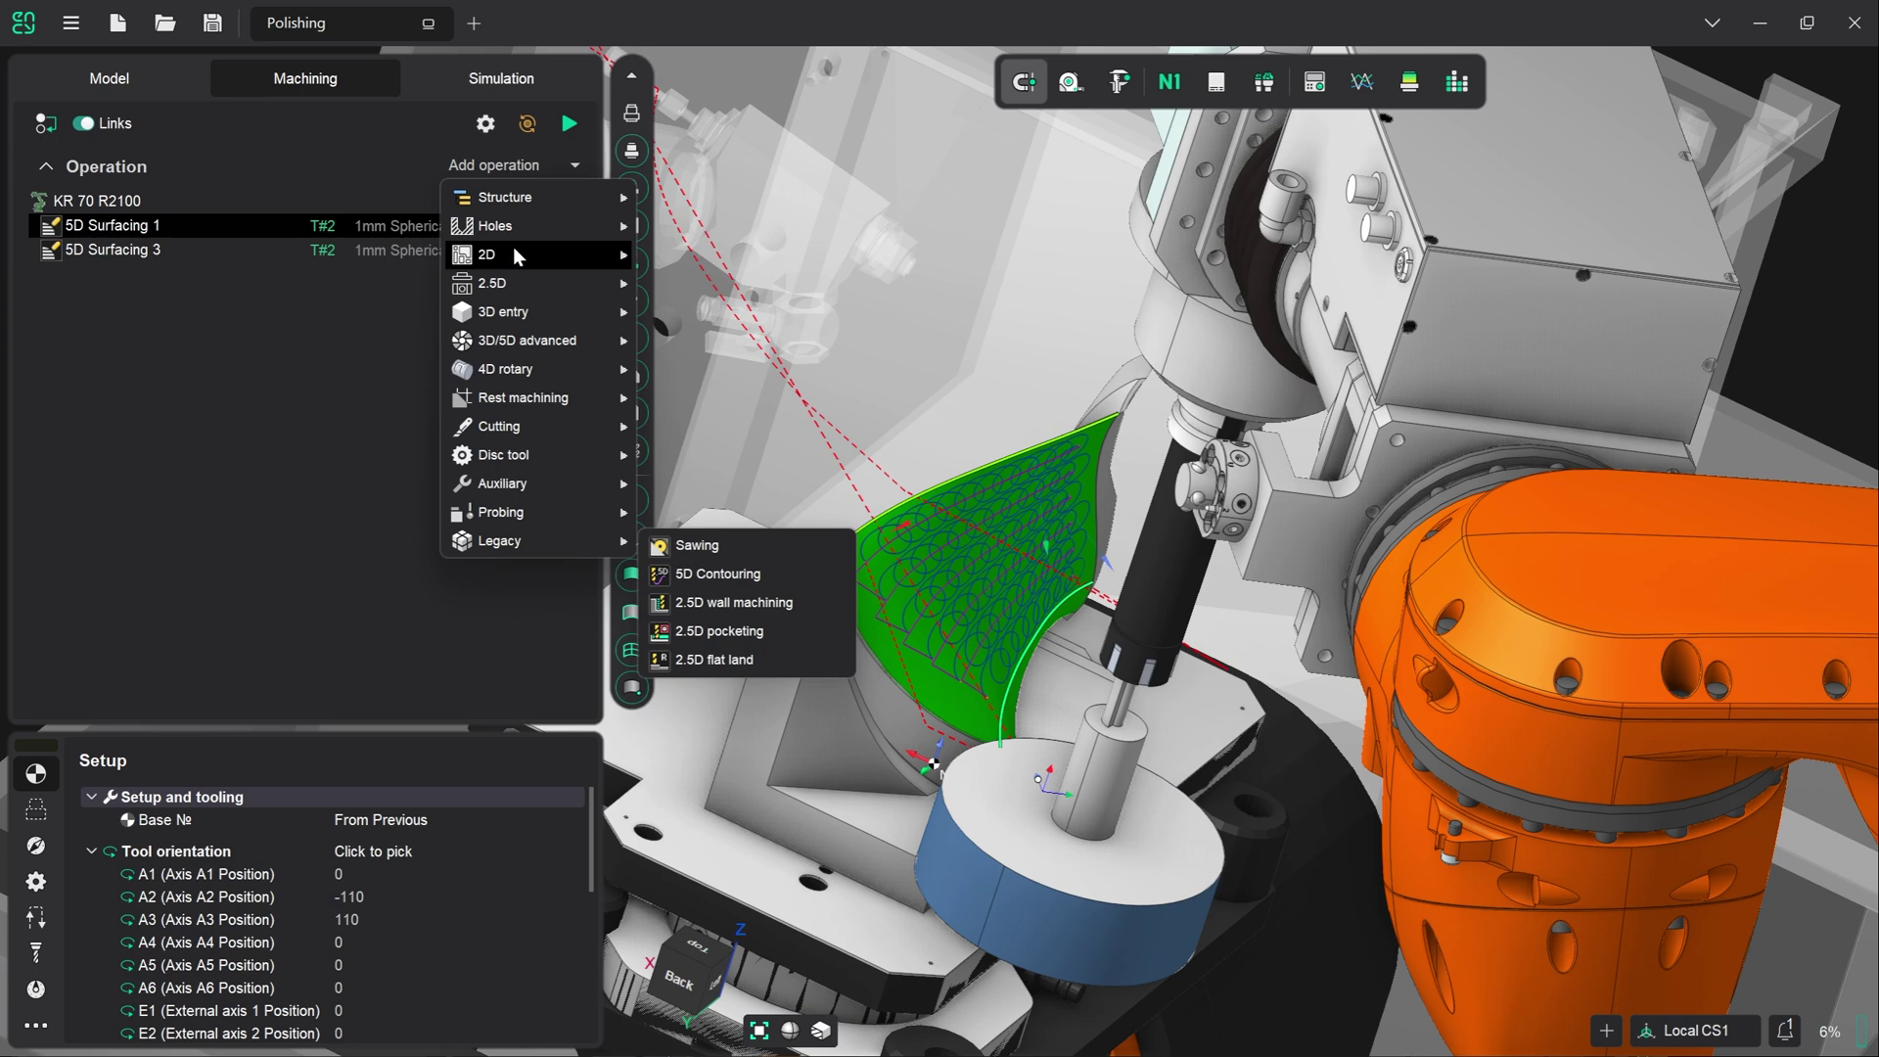
- Run the machining simulation of the robot polishing job from the Simulation tab
mouse_move(284, 236)
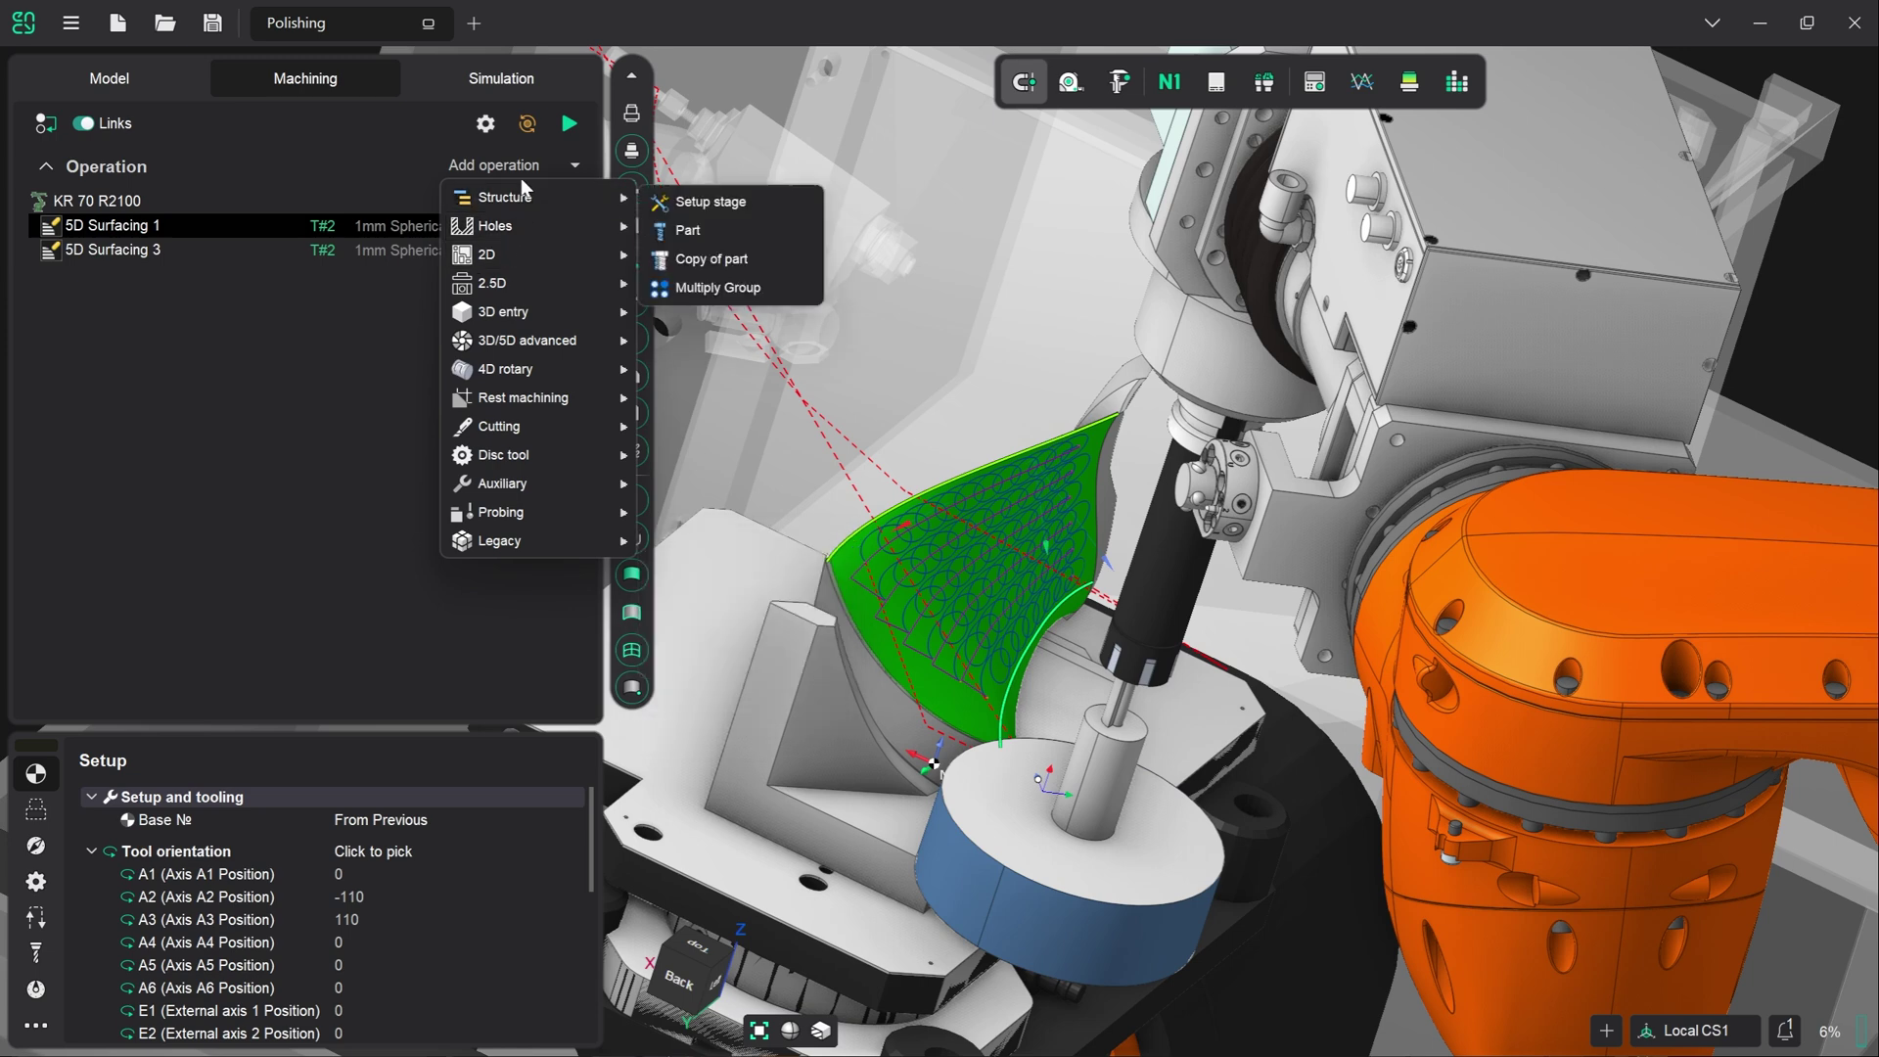
click(507, 84)
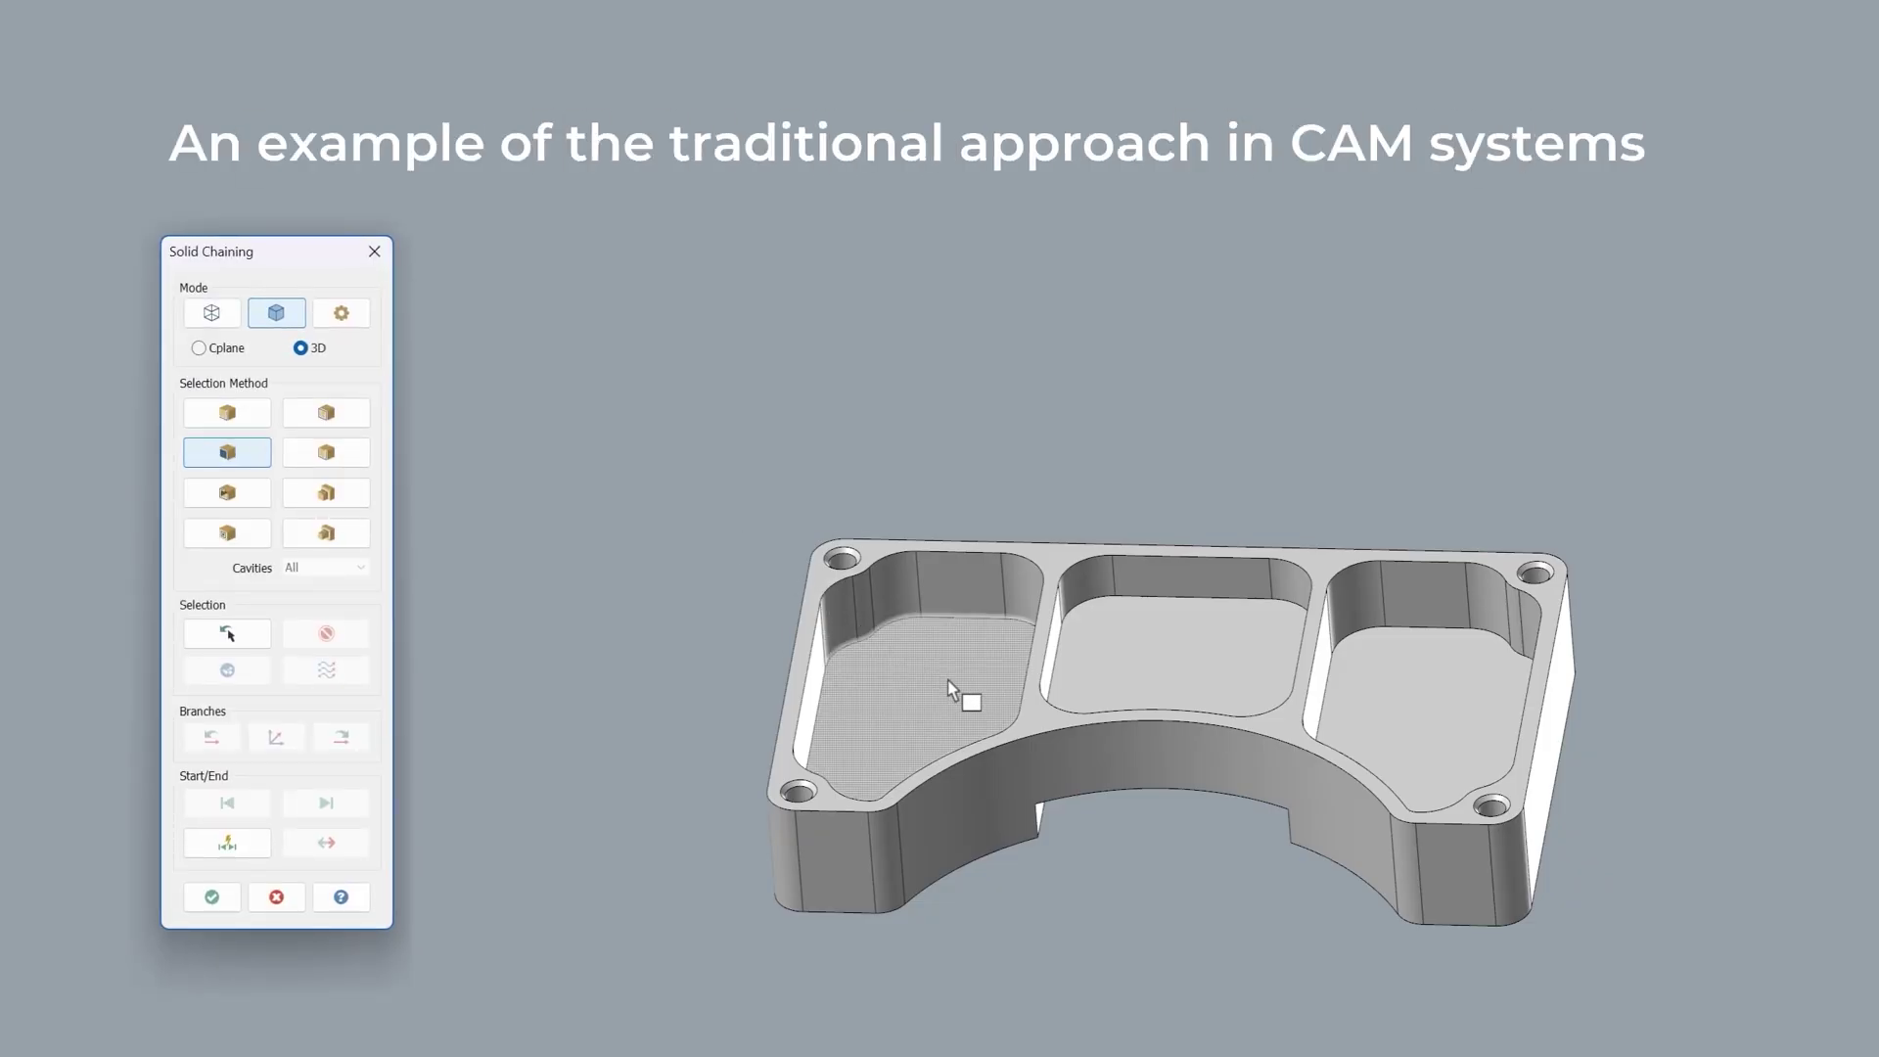
- Pick the pocket outline chain, generate its pocket toolpaths, then calculate all Core mold shoe_S operations
click(971, 683)
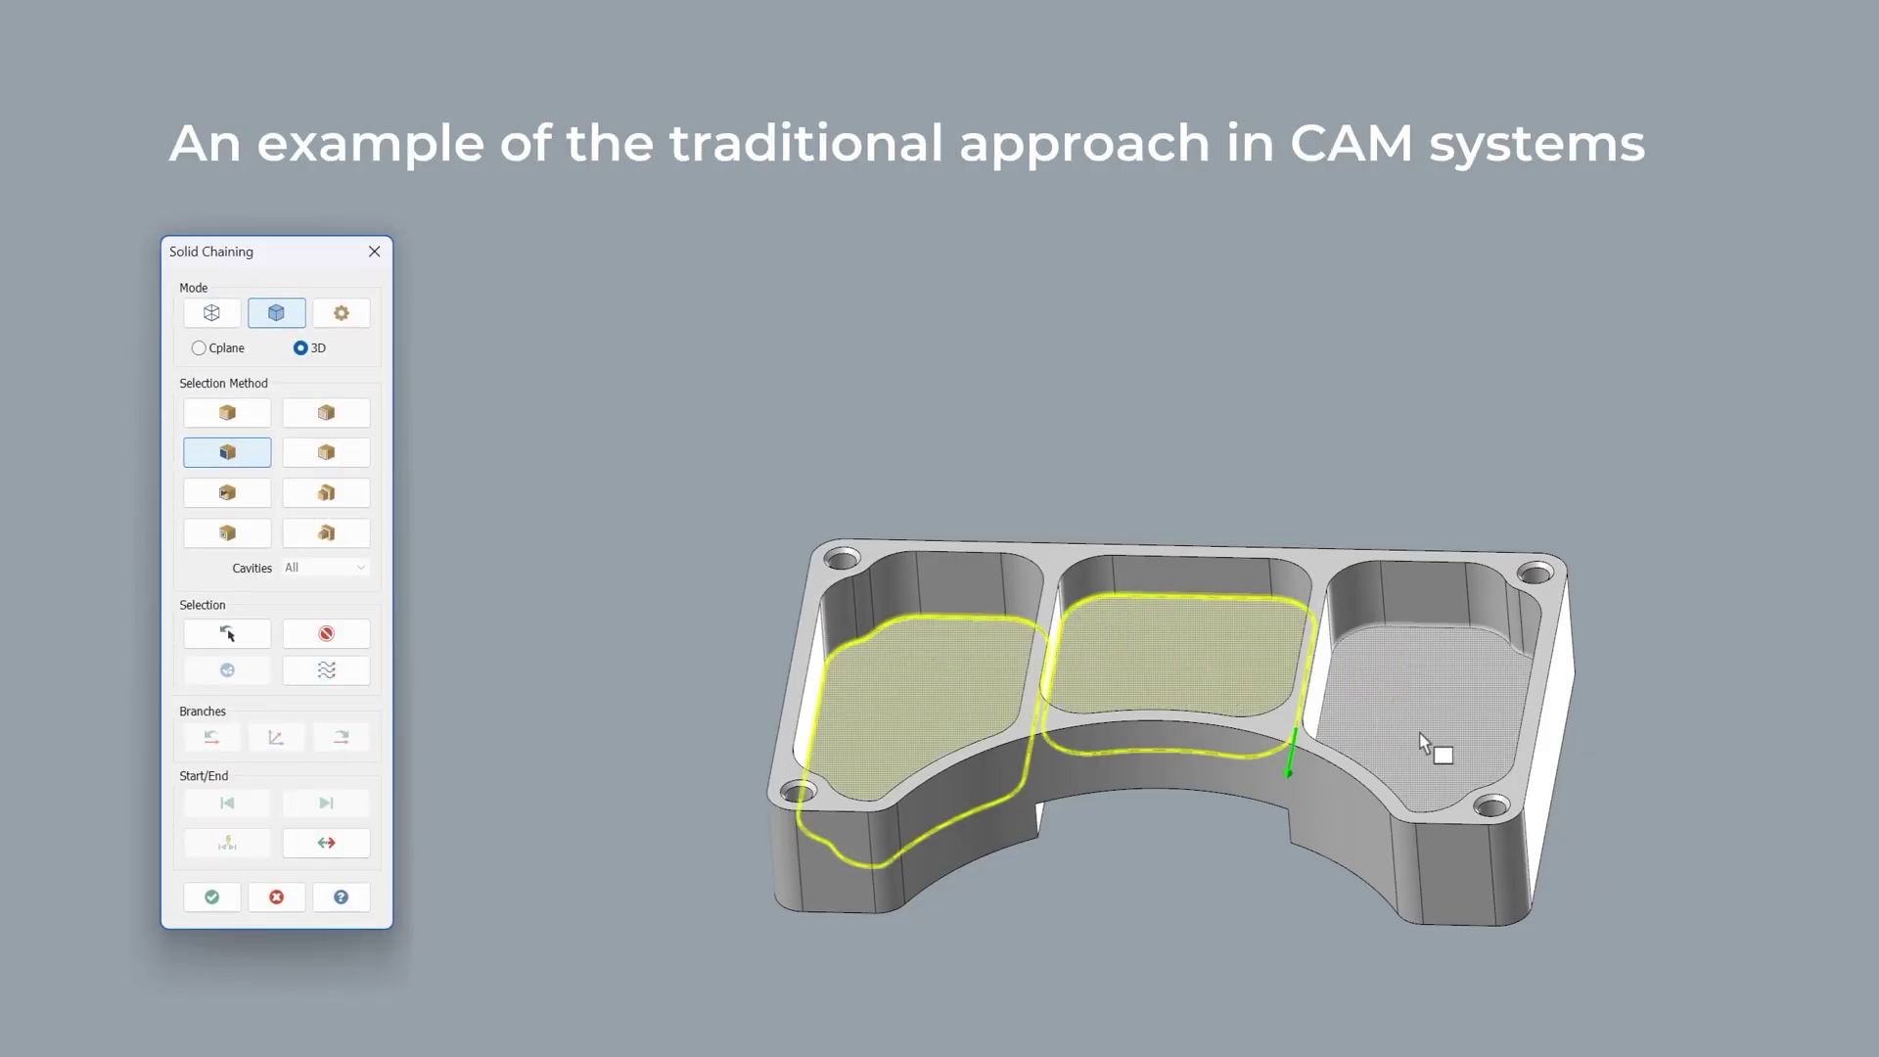
click(212, 897)
click(432, 921)
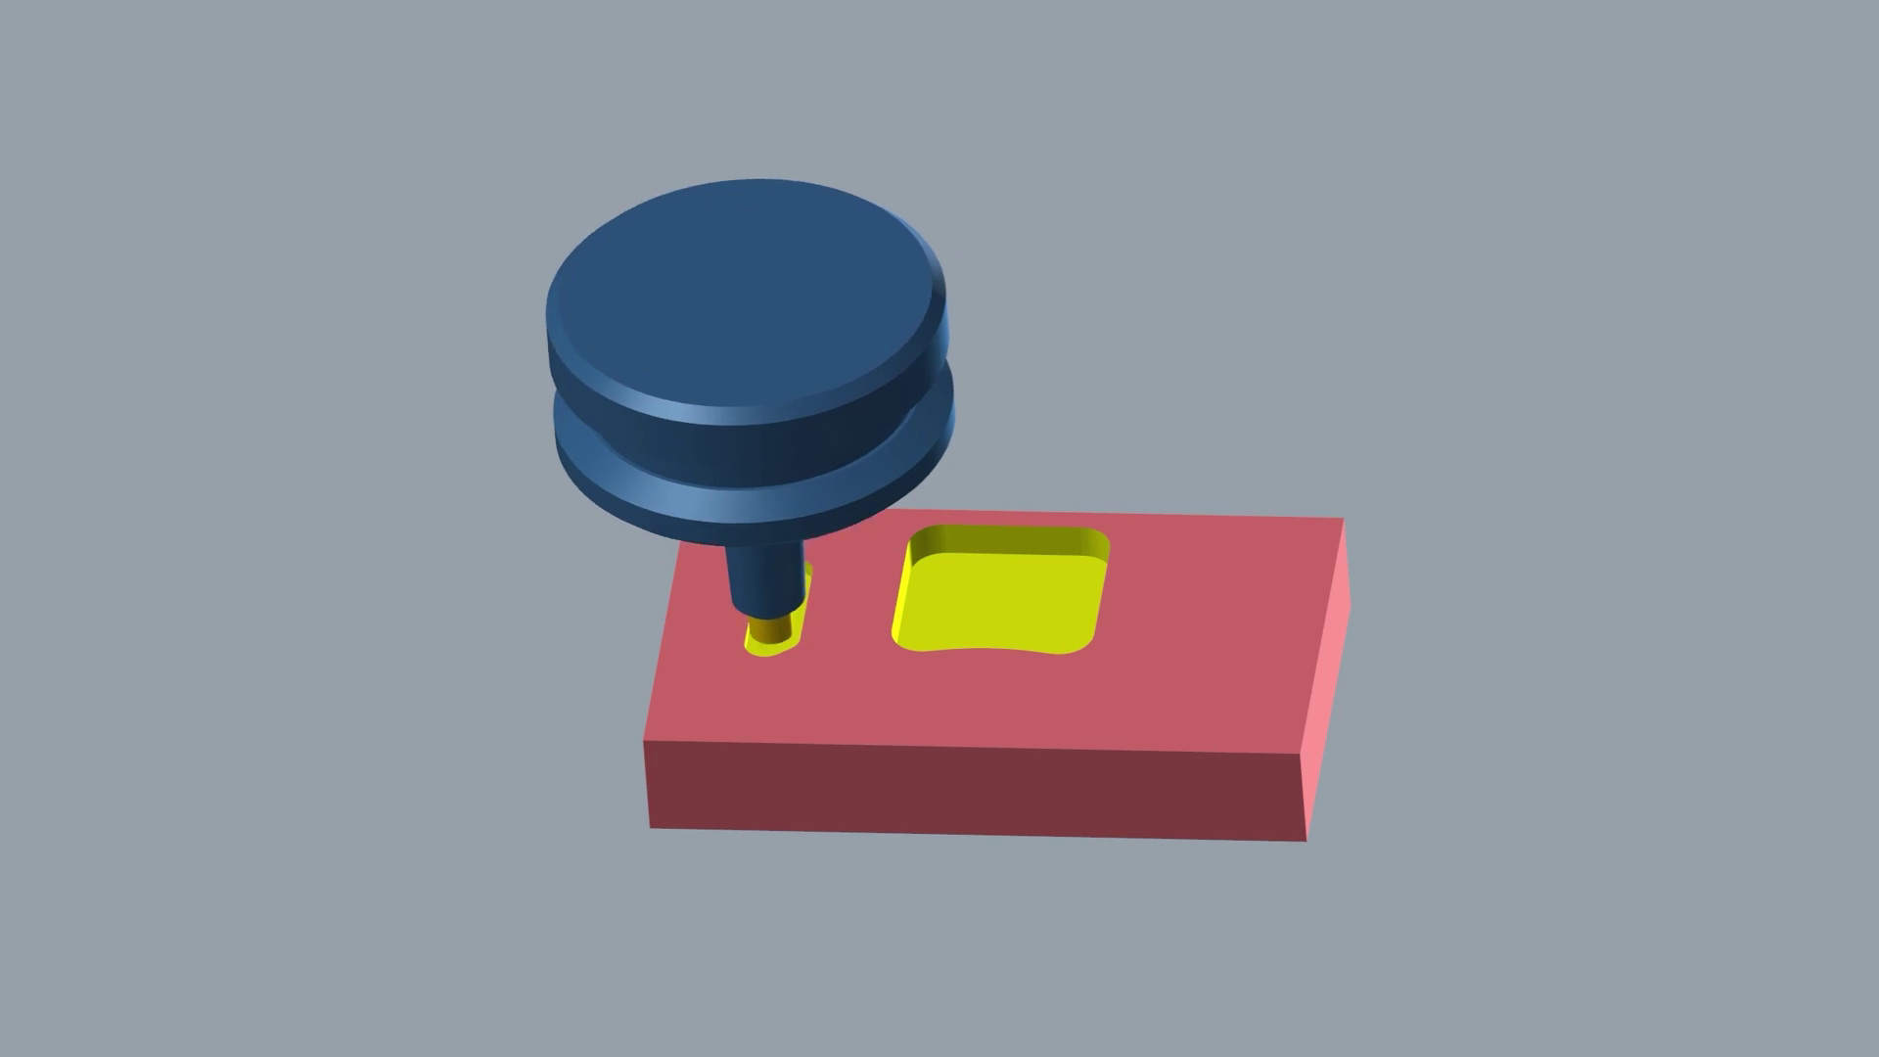
middle_drag(793, 700, 767, 650)
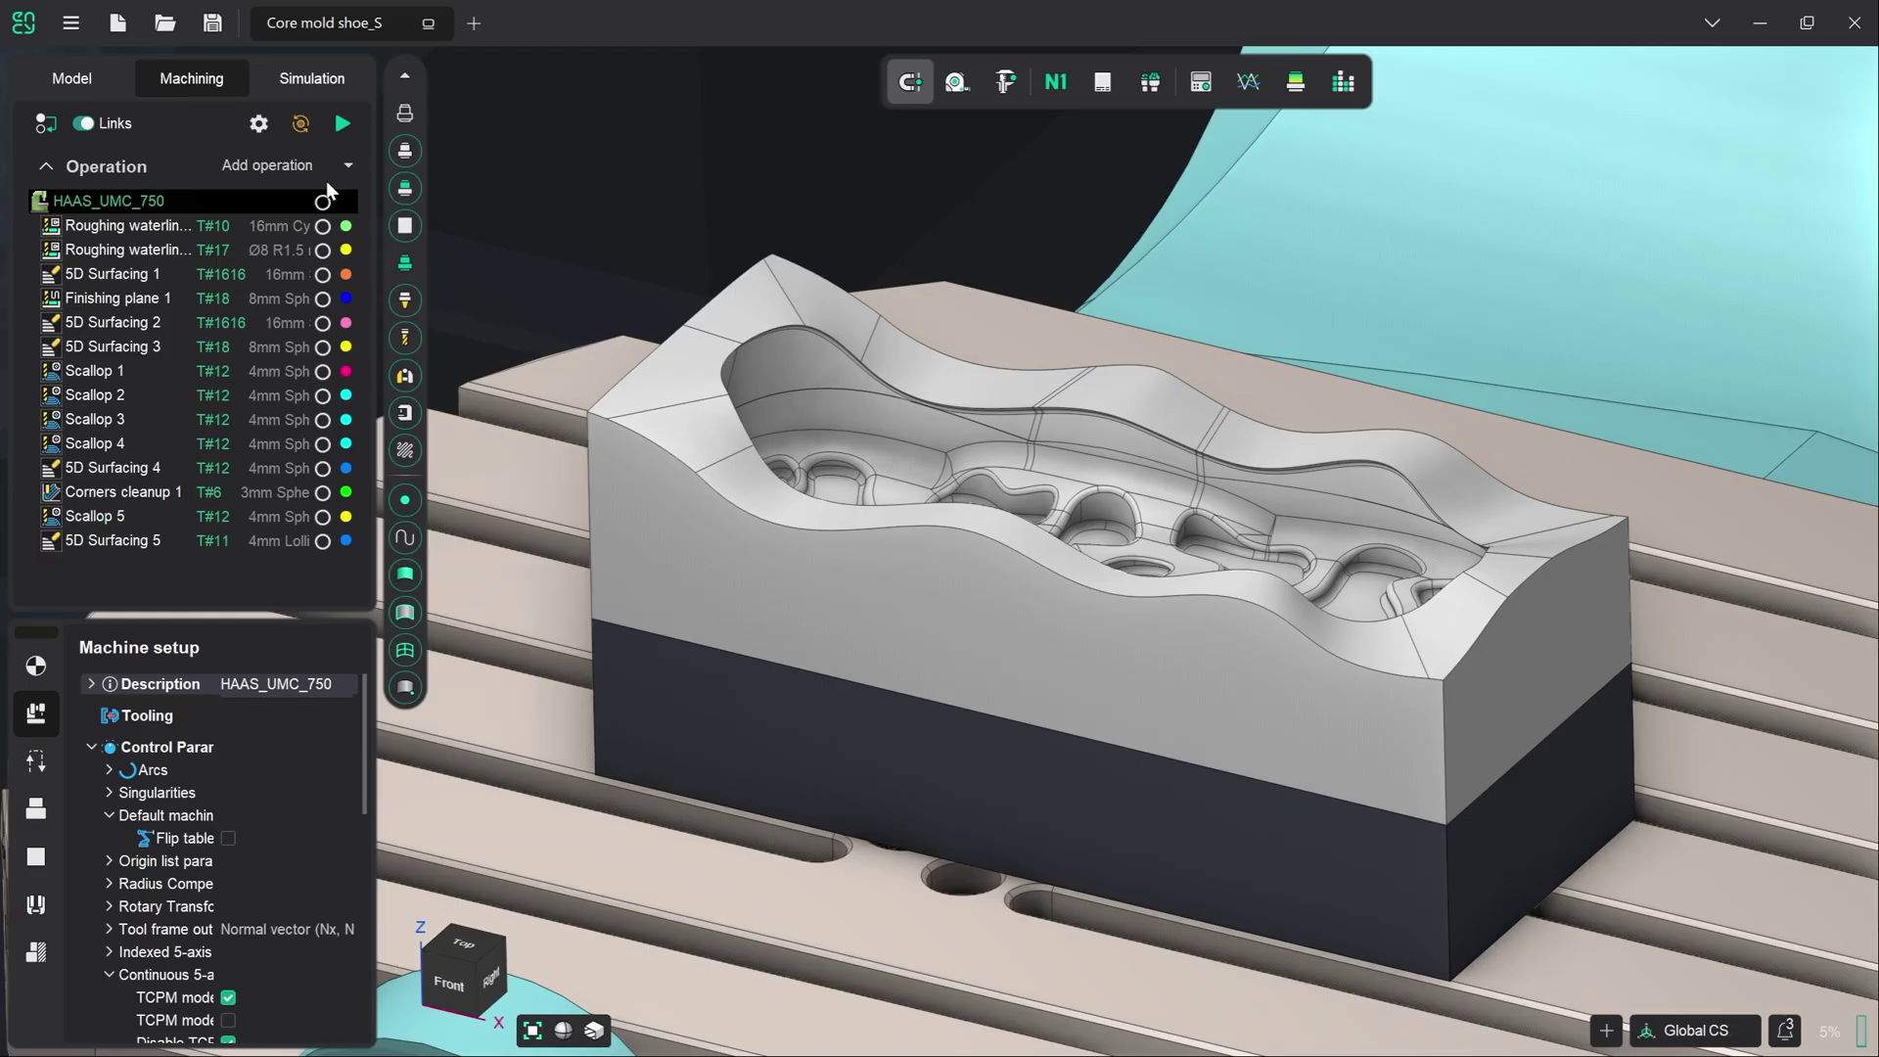
click(342, 123)
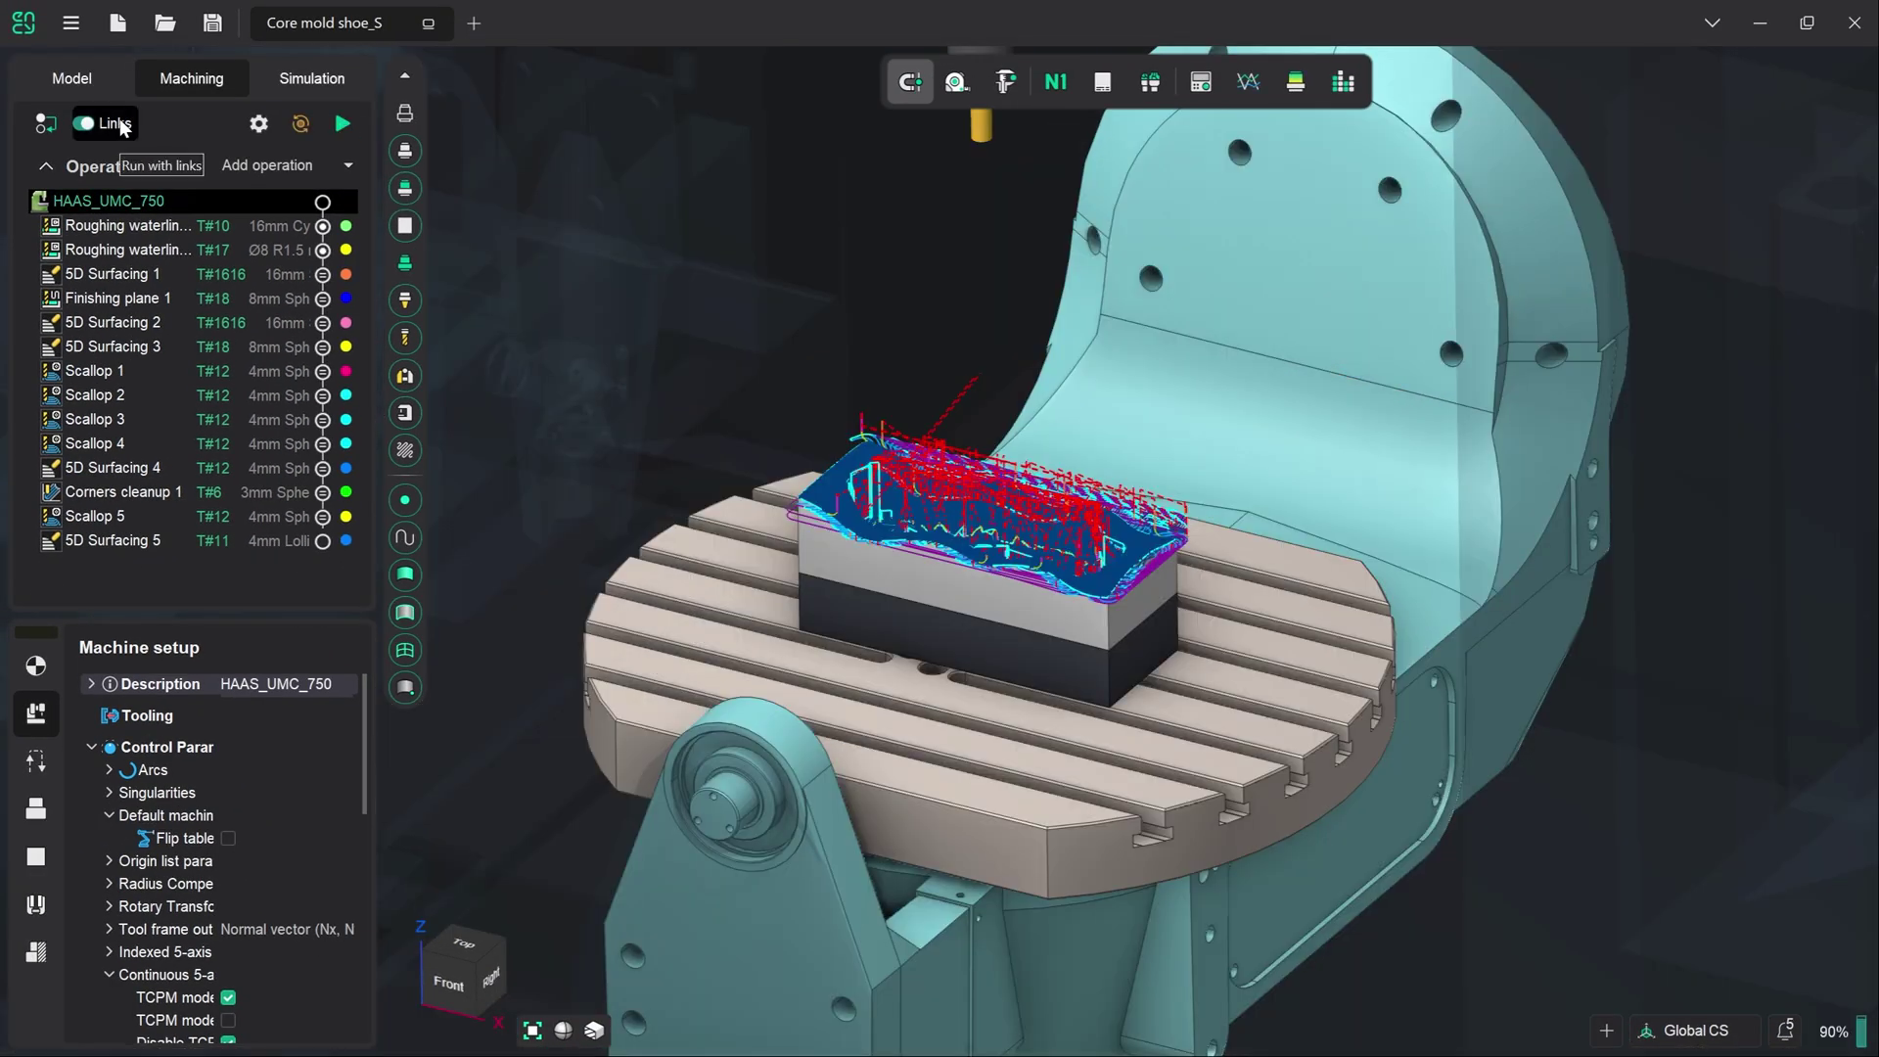
- Show each toolpath in turn: roughing waterlines, 5D Surfacing 1–3, Finishing plane 1 and Scallop 1–4
click(145, 233)
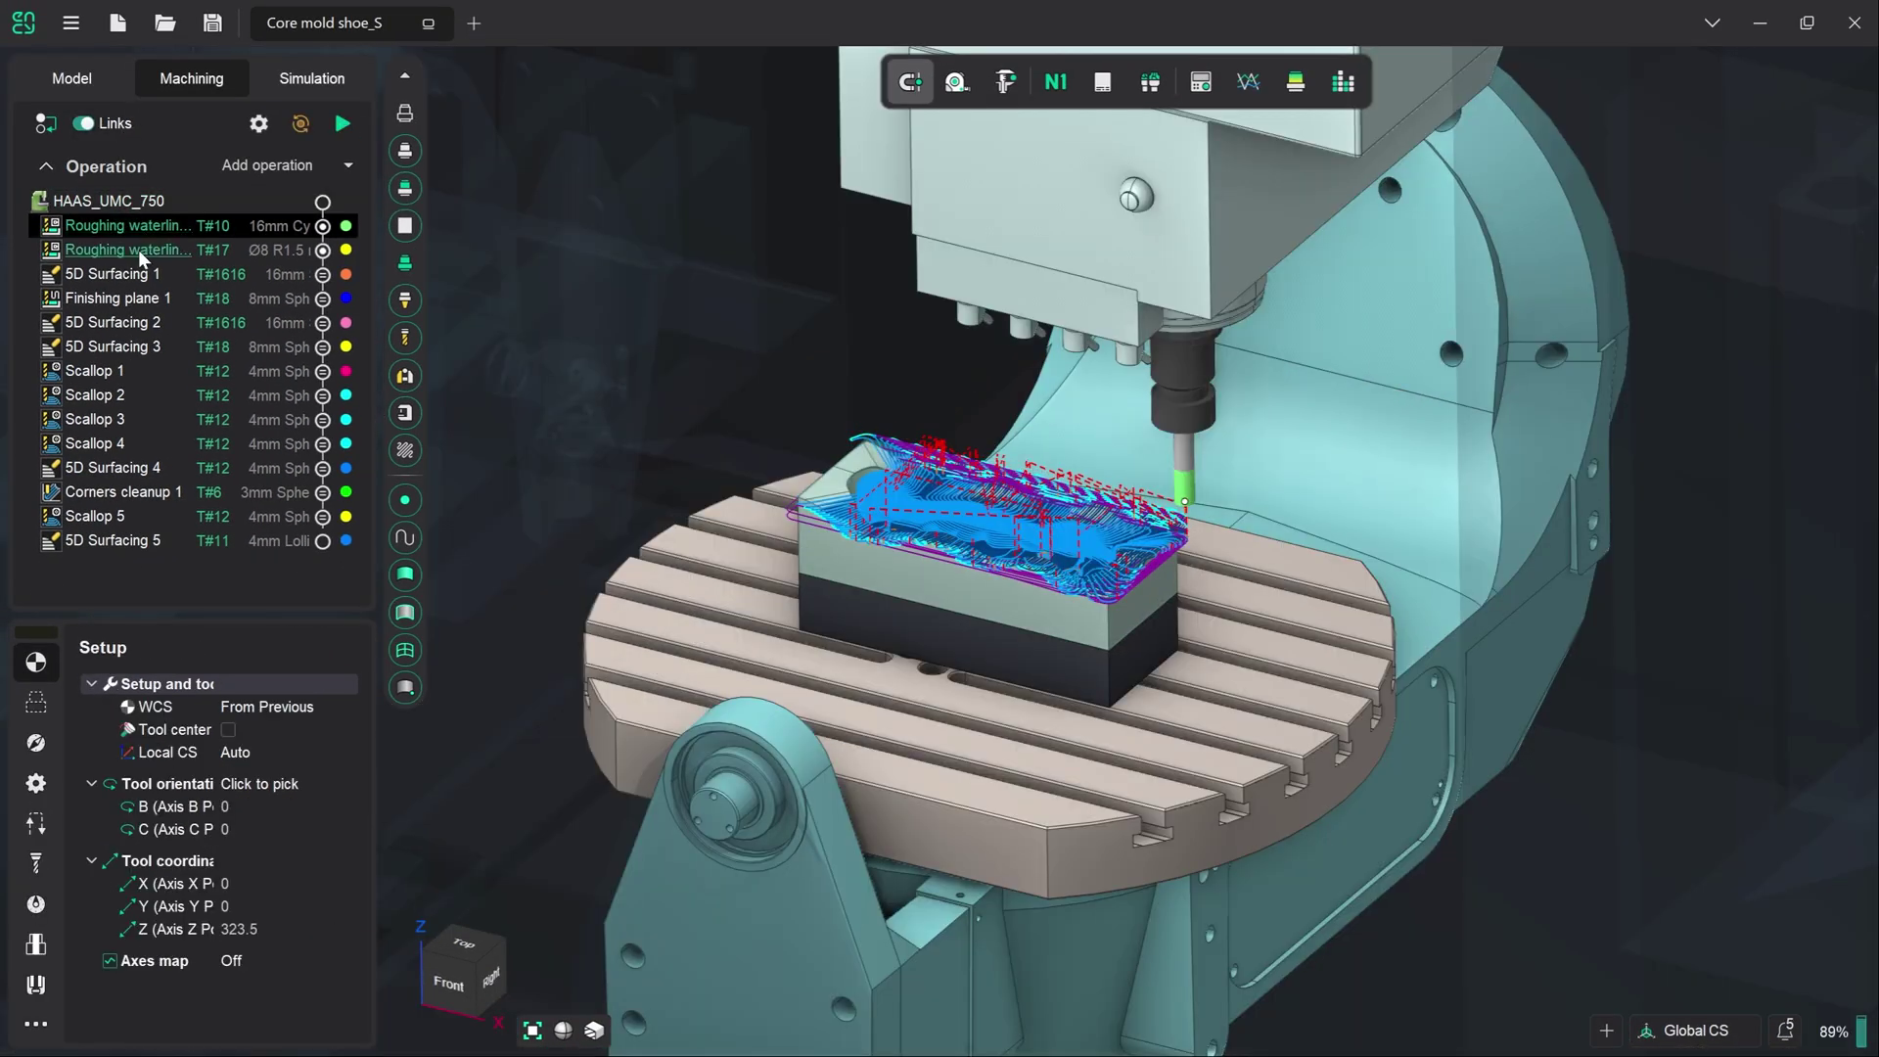
click(138, 250)
click(152, 275)
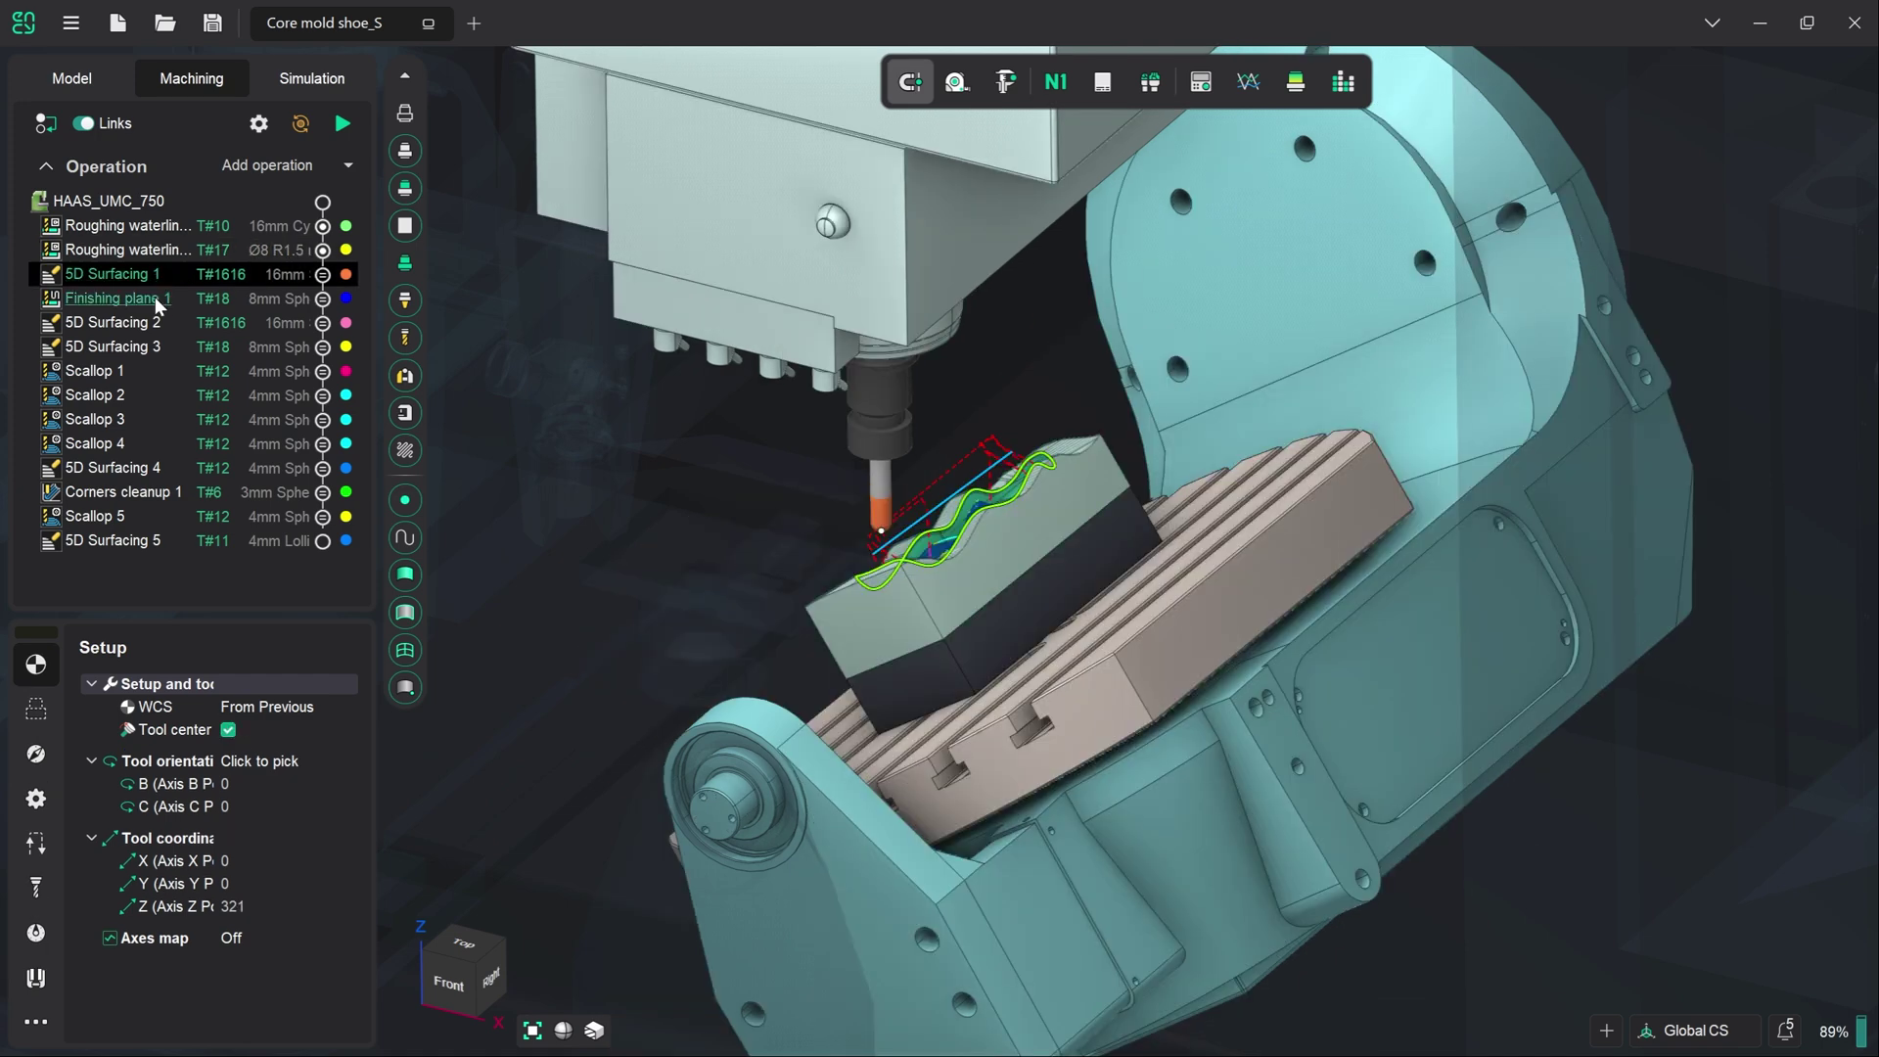
click(155, 300)
click(150, 325)
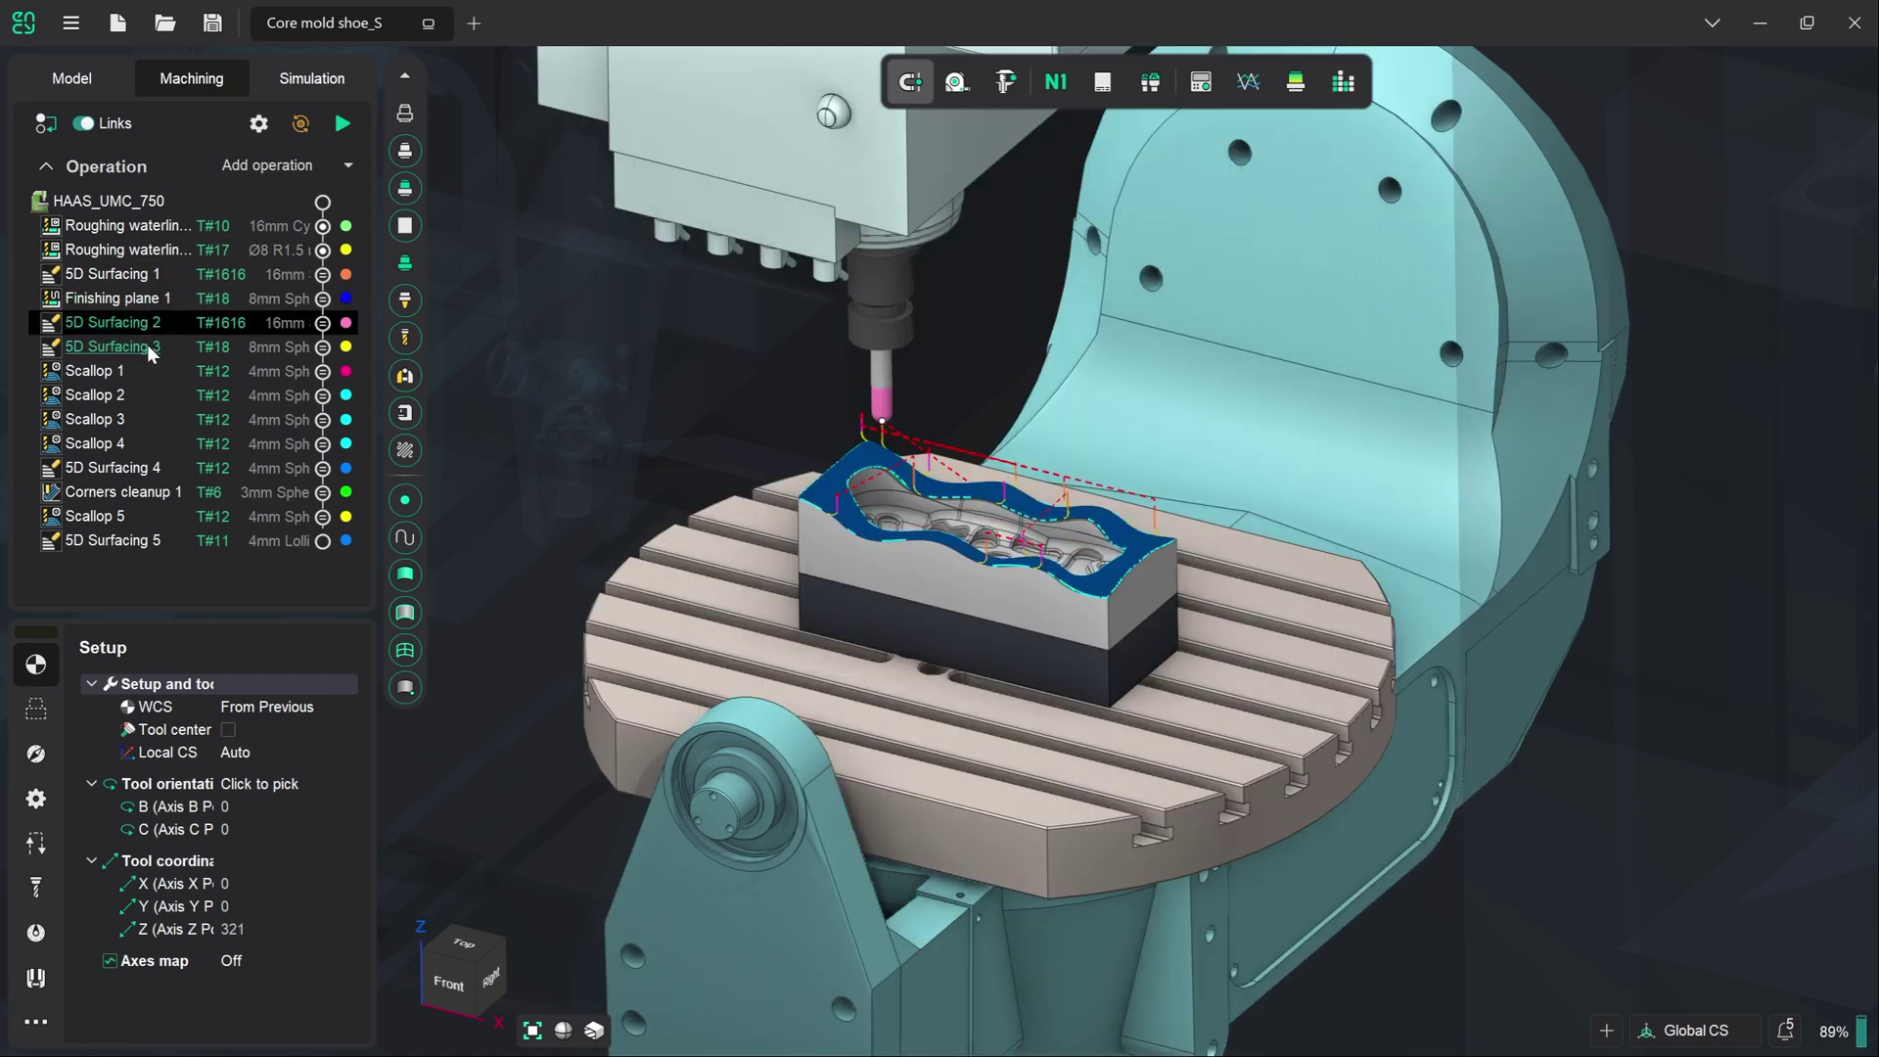
click(147, 344)
click(139, 372)
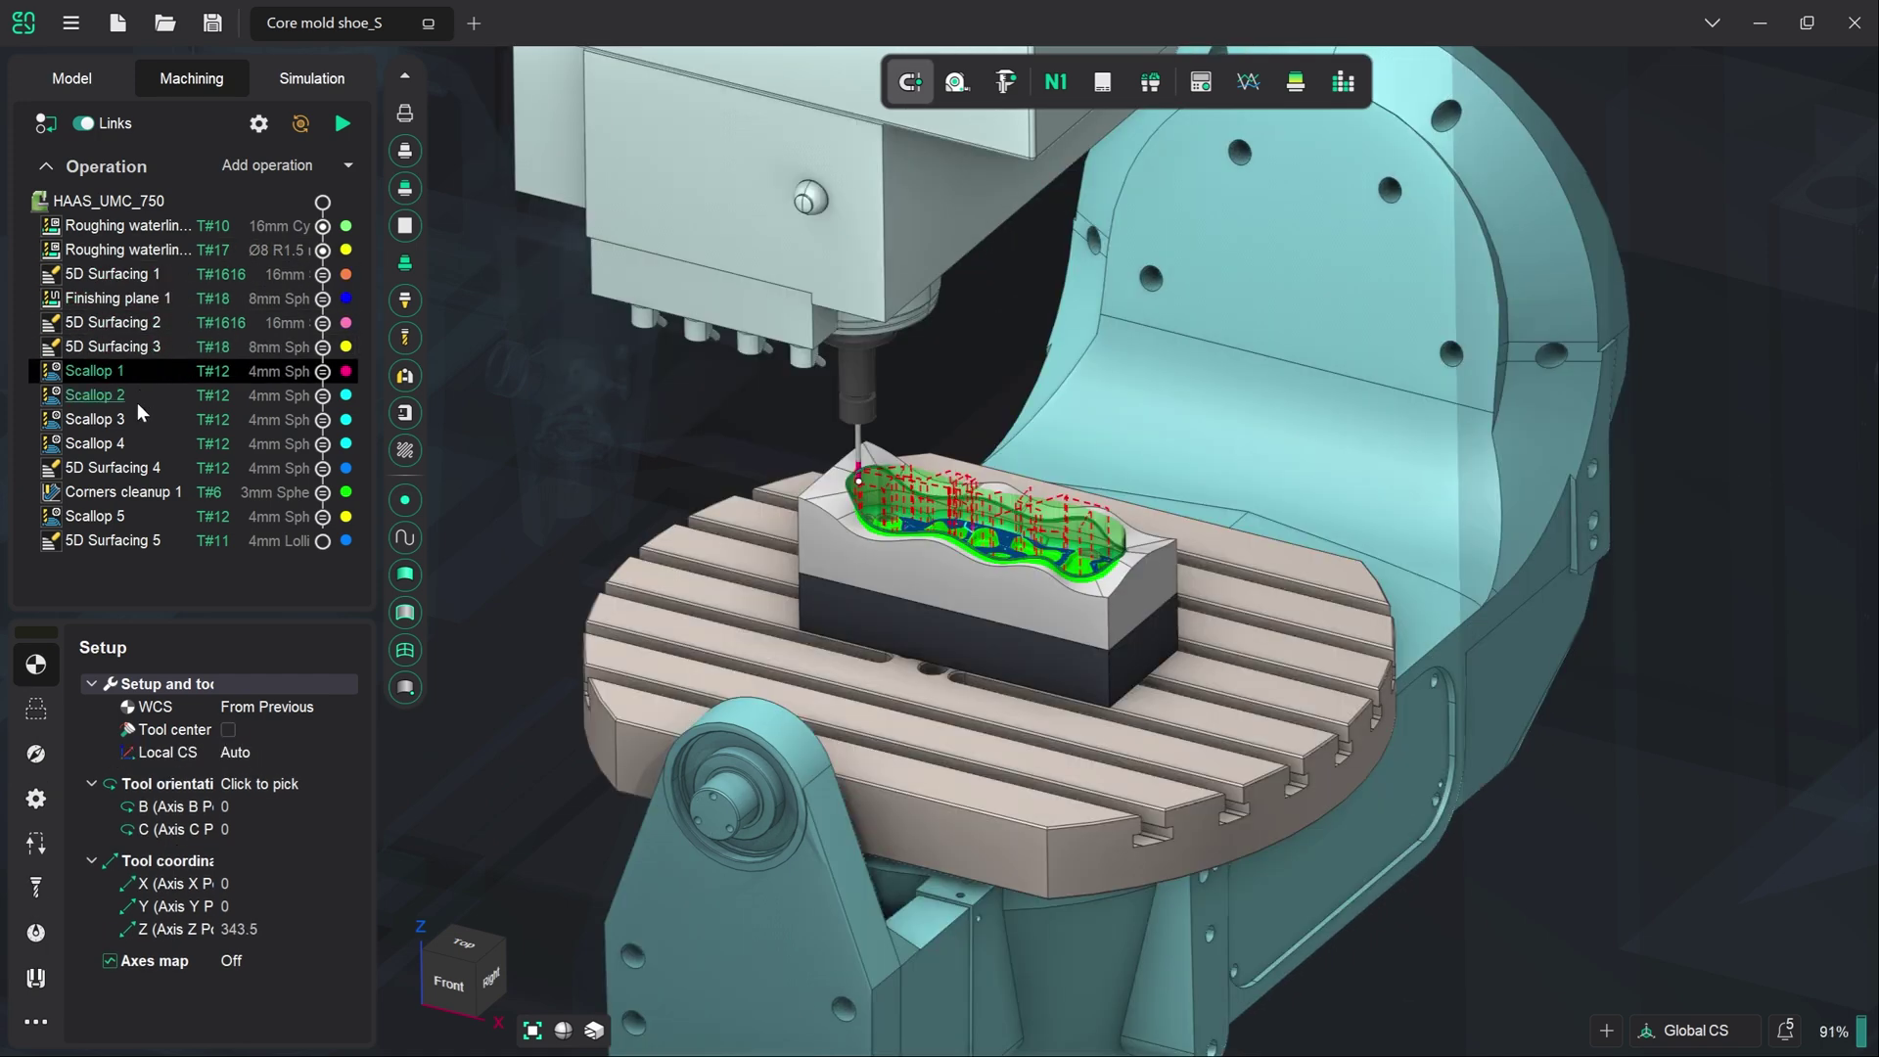
click(137, 399)
click(137, 419)
click(150, 443)
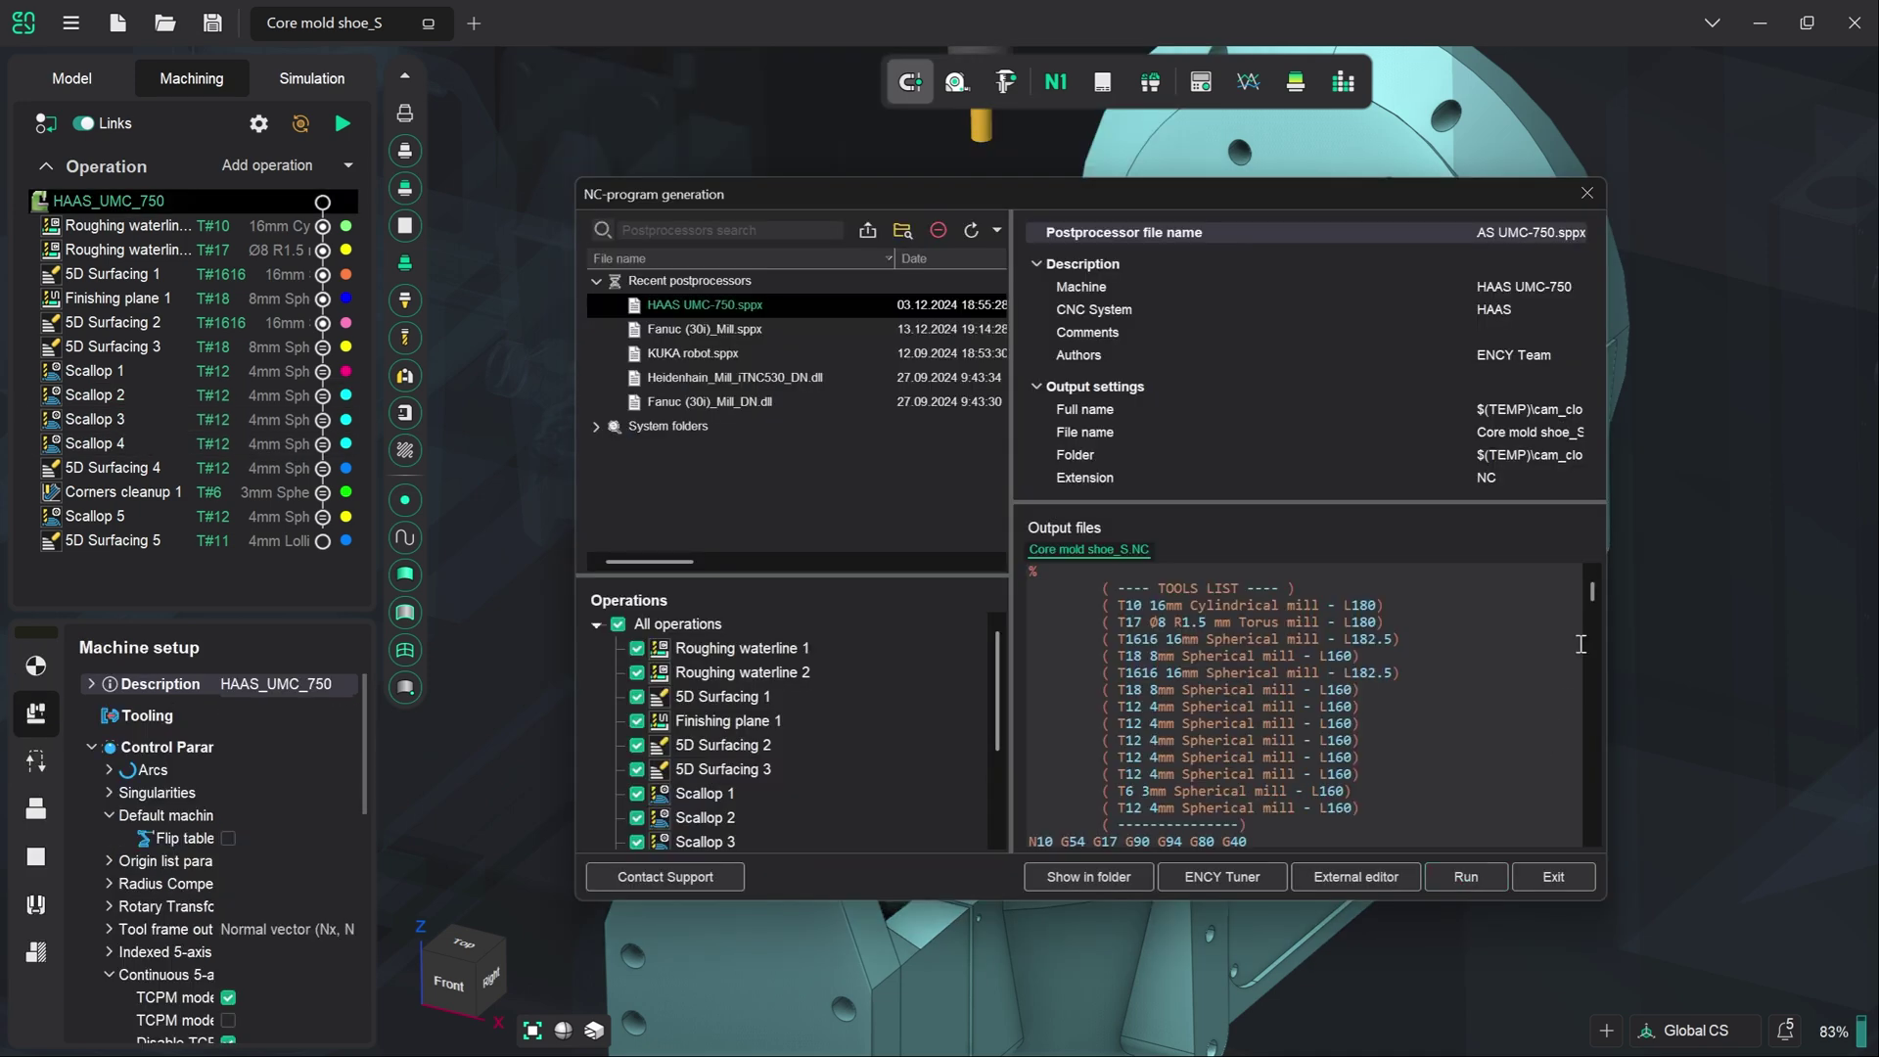
drag(1591, 590, 1599, 640)
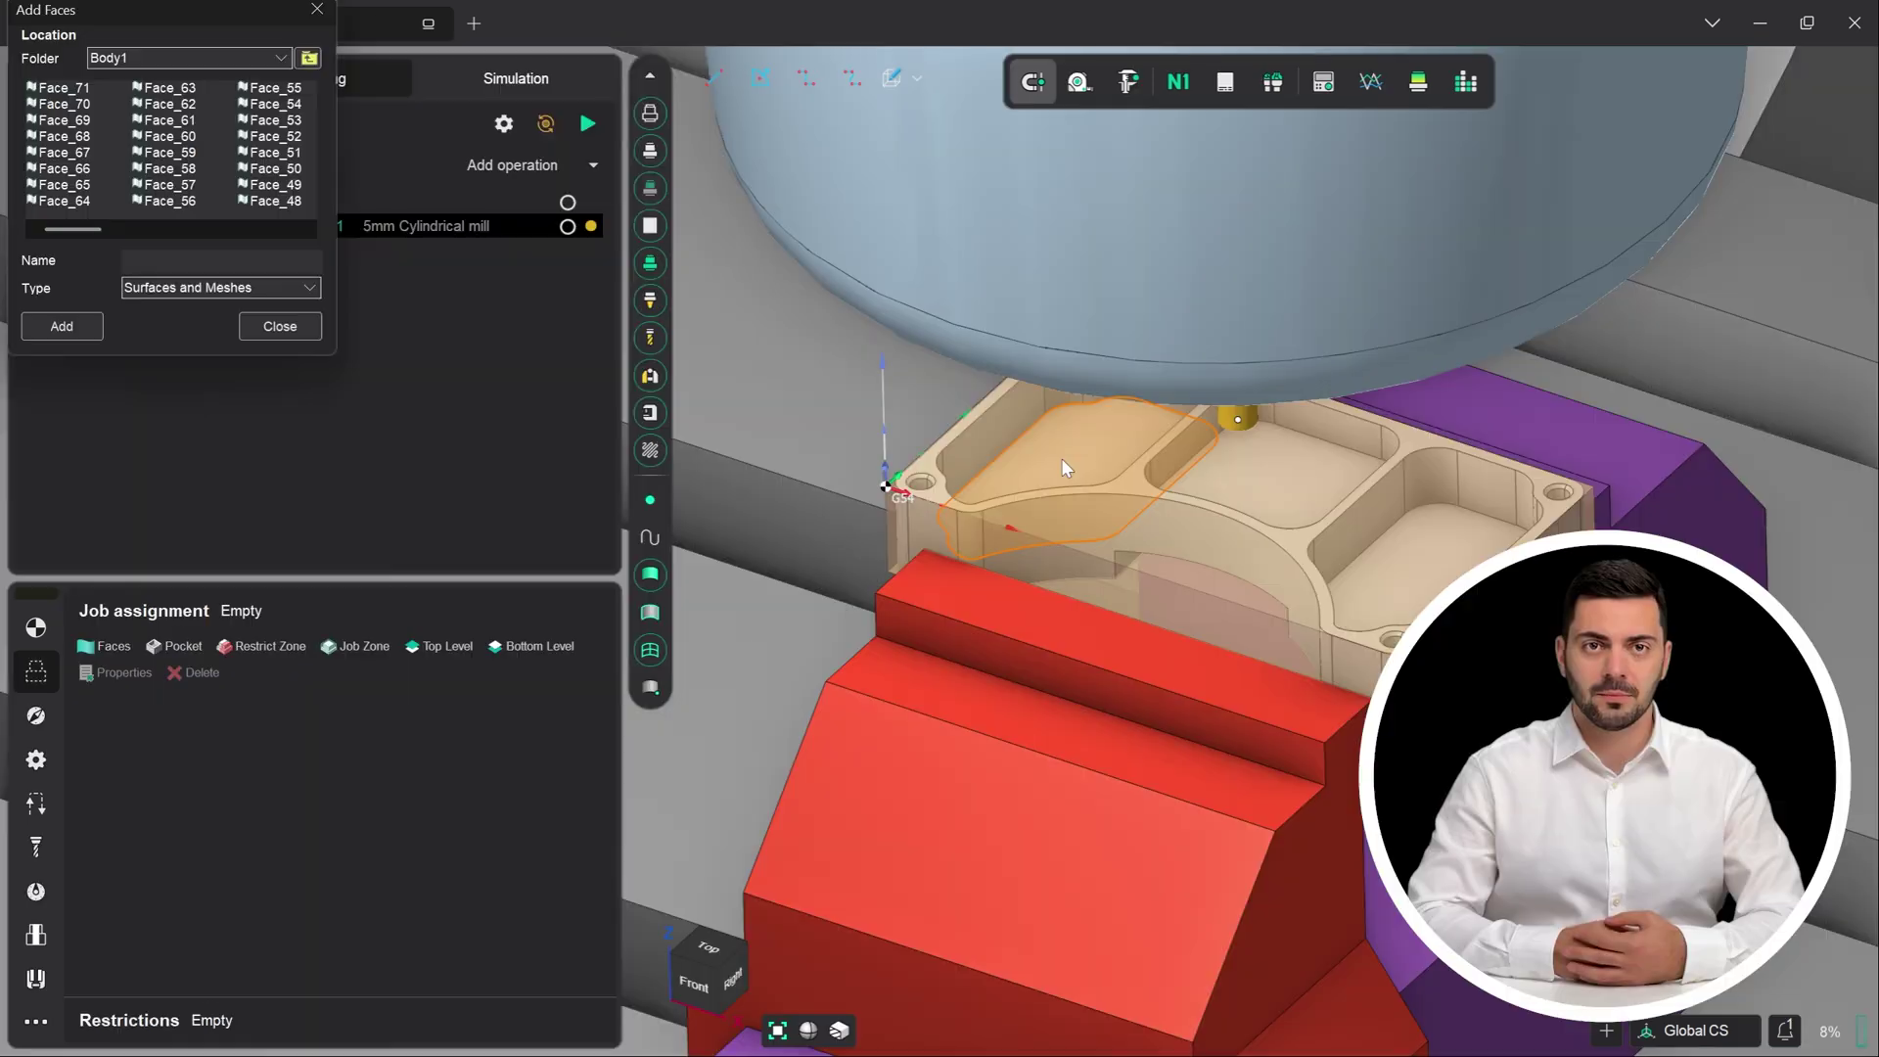
- Assign three pocket floor faces to Roughing waterline 1 and calculate its toolpath
click(1065, 467)
click(1270, 483)
click(1413, 577)
click(61, 326)
click(305, 333)
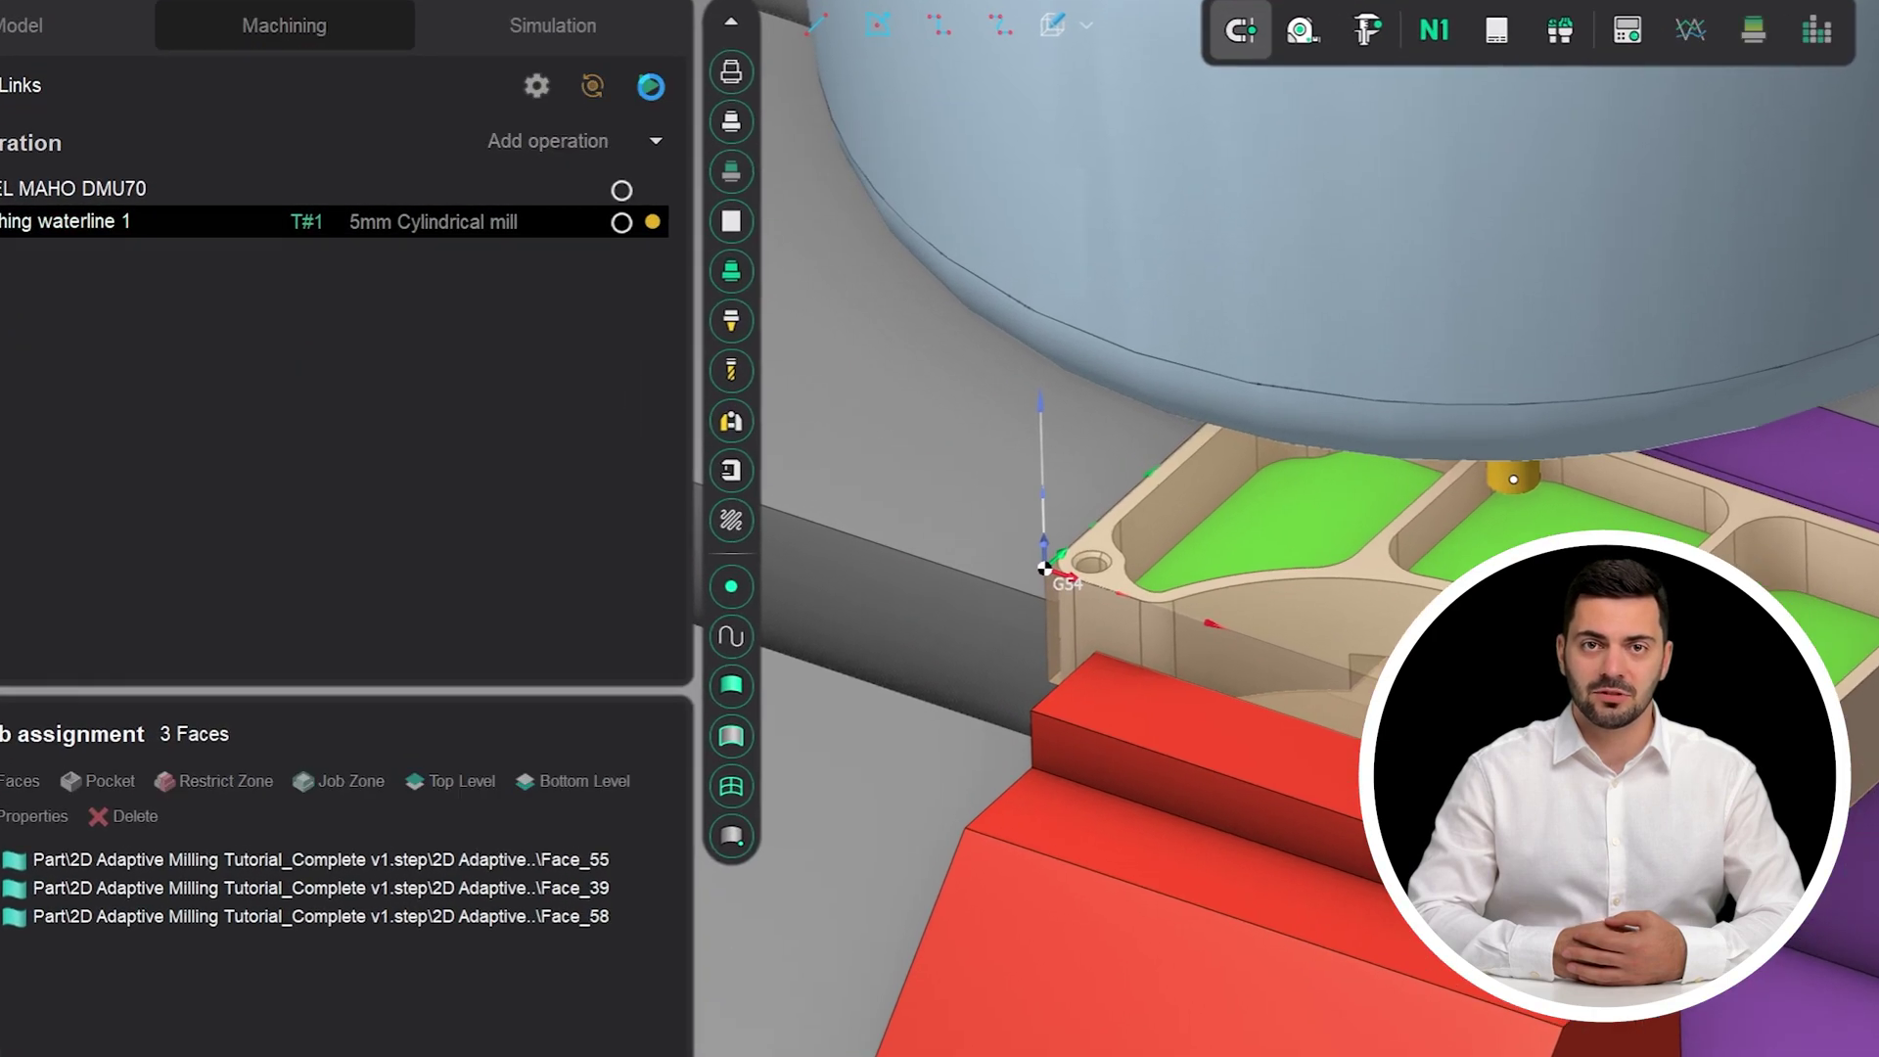
click(567, 226)
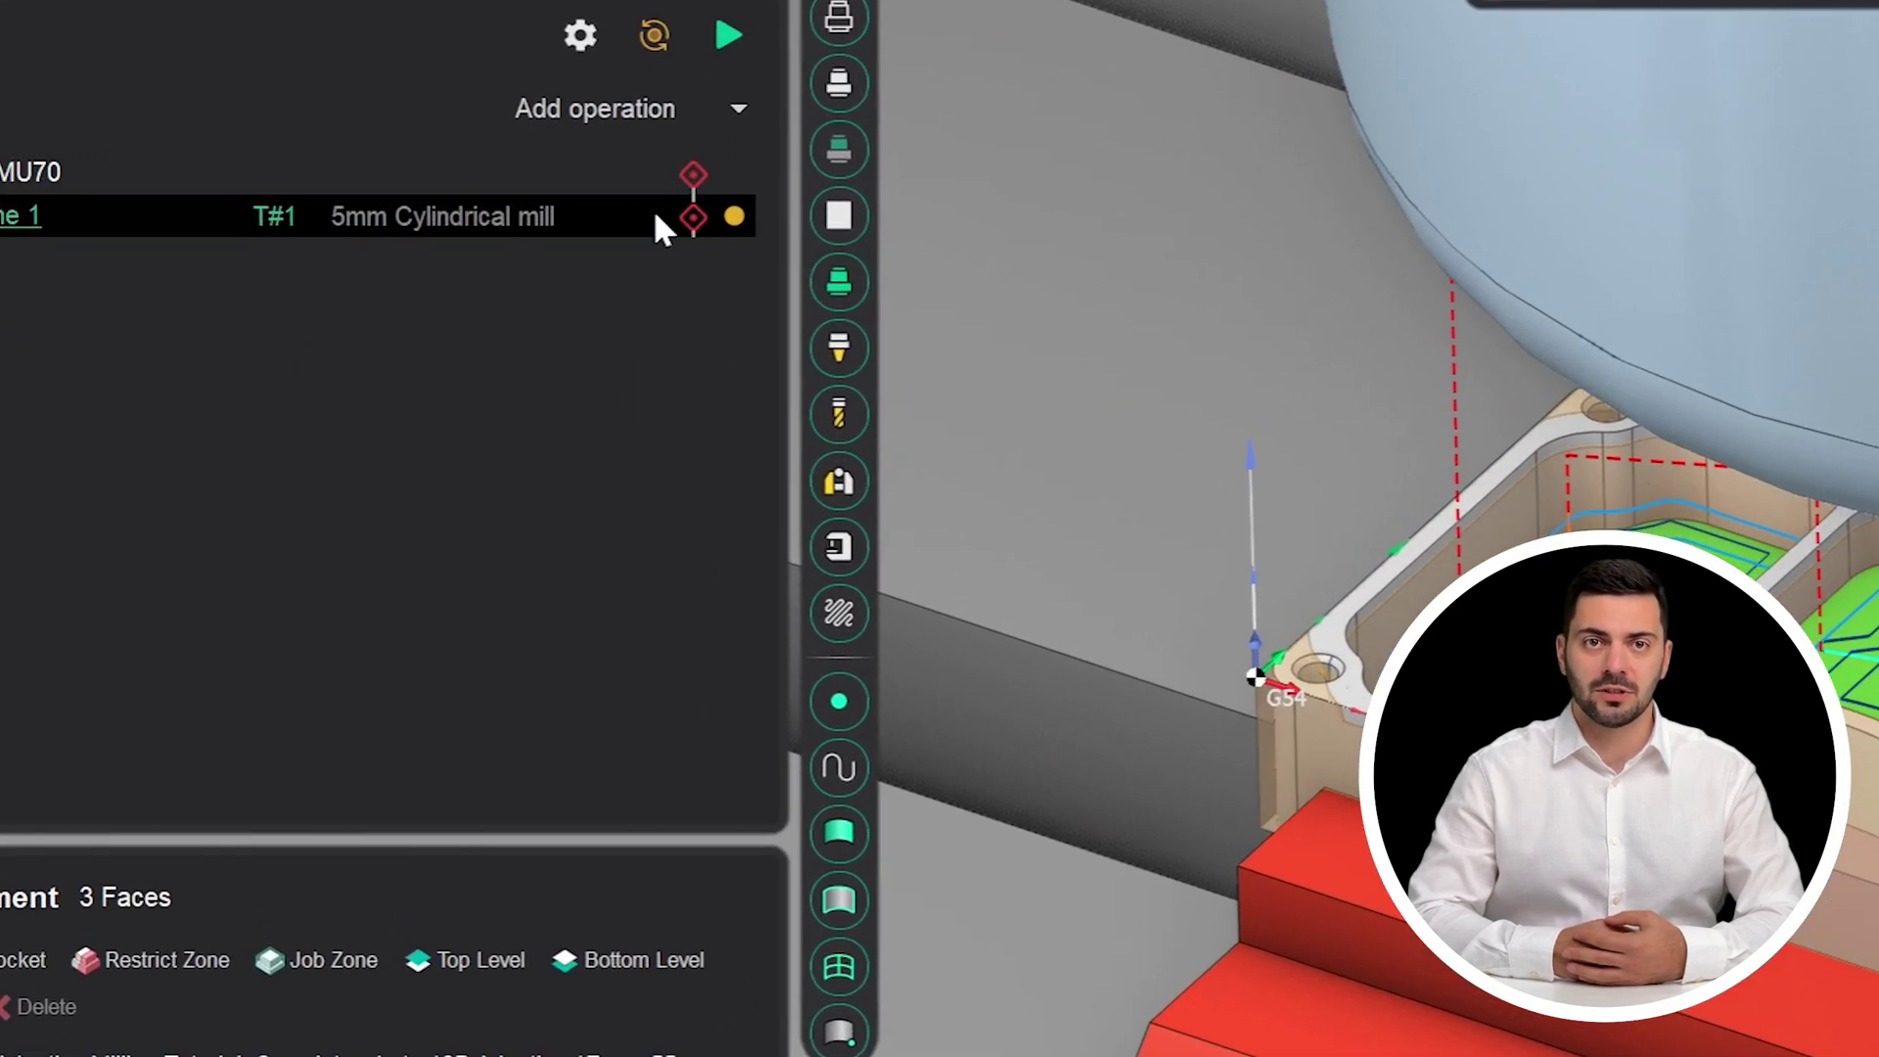
- Set the 5mm mill's Length, Shoulder and Working length to 10 mm and recalculate
click(442, 216)
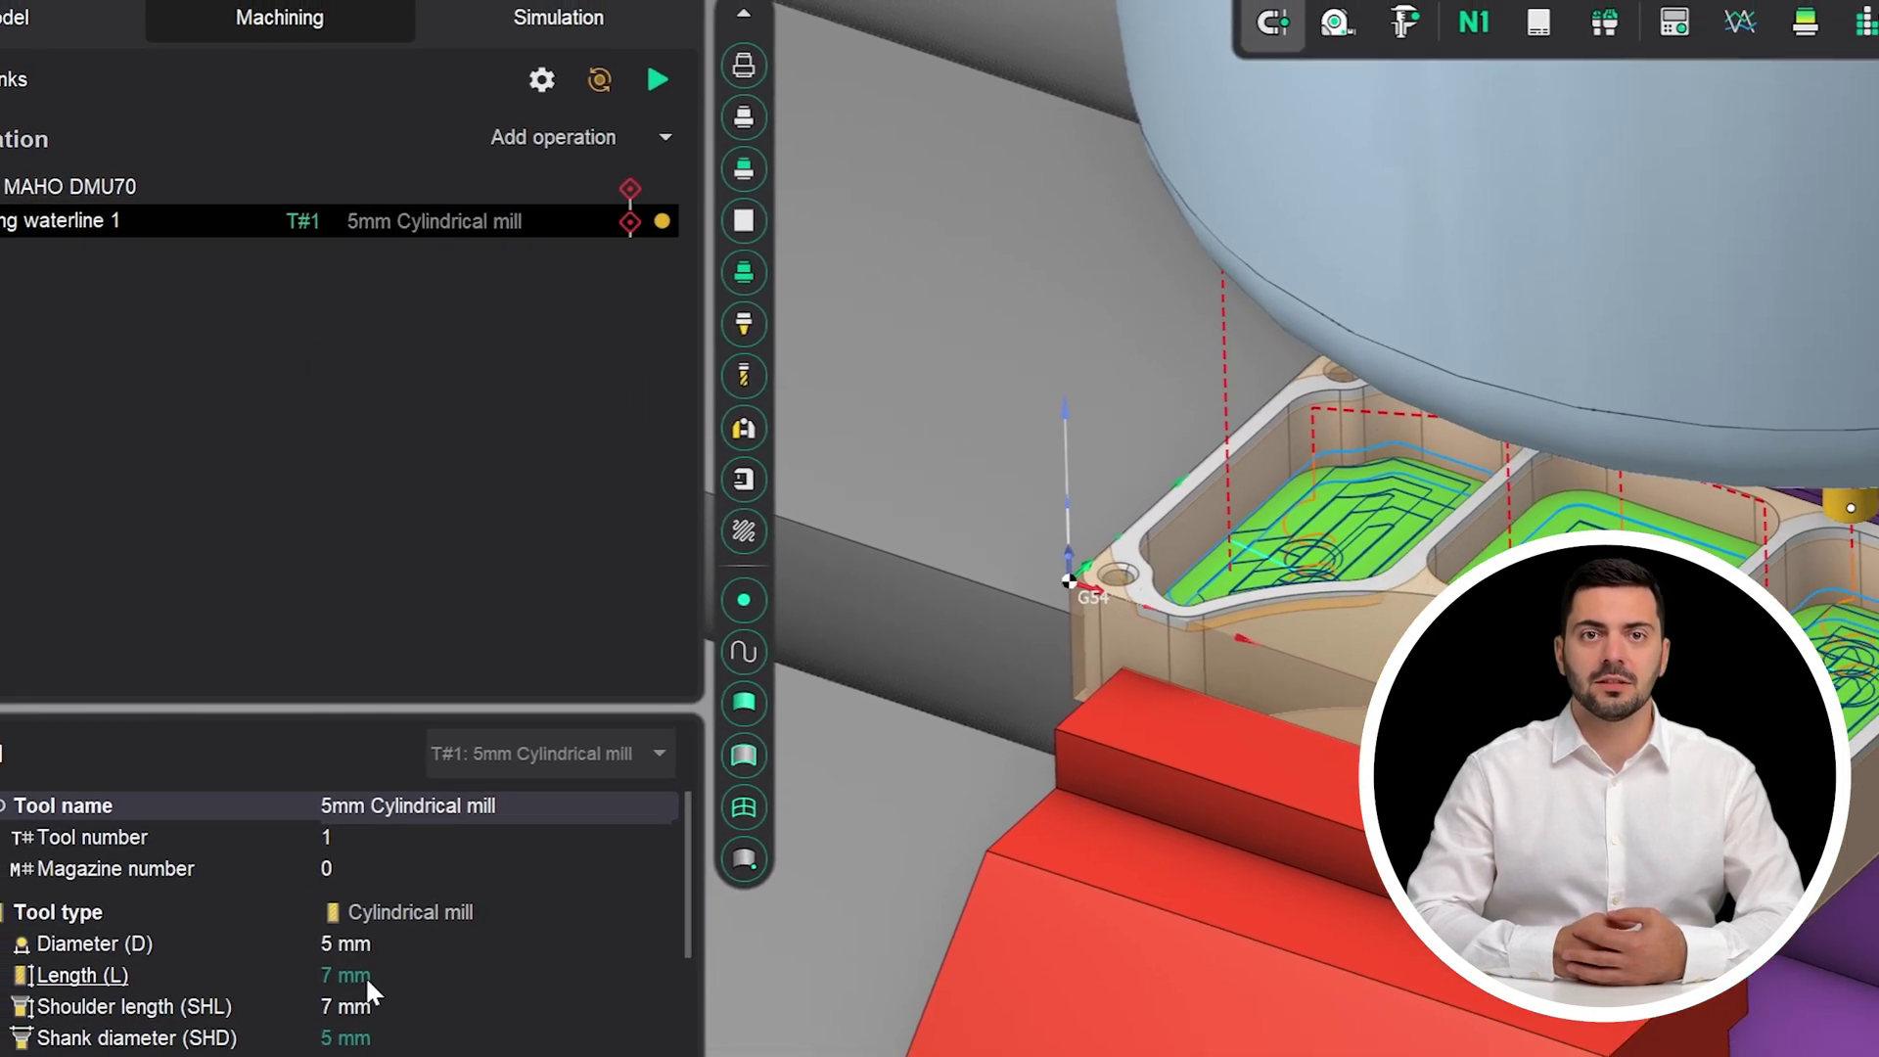
click(423, 862)
text(10)
click(426, 890)
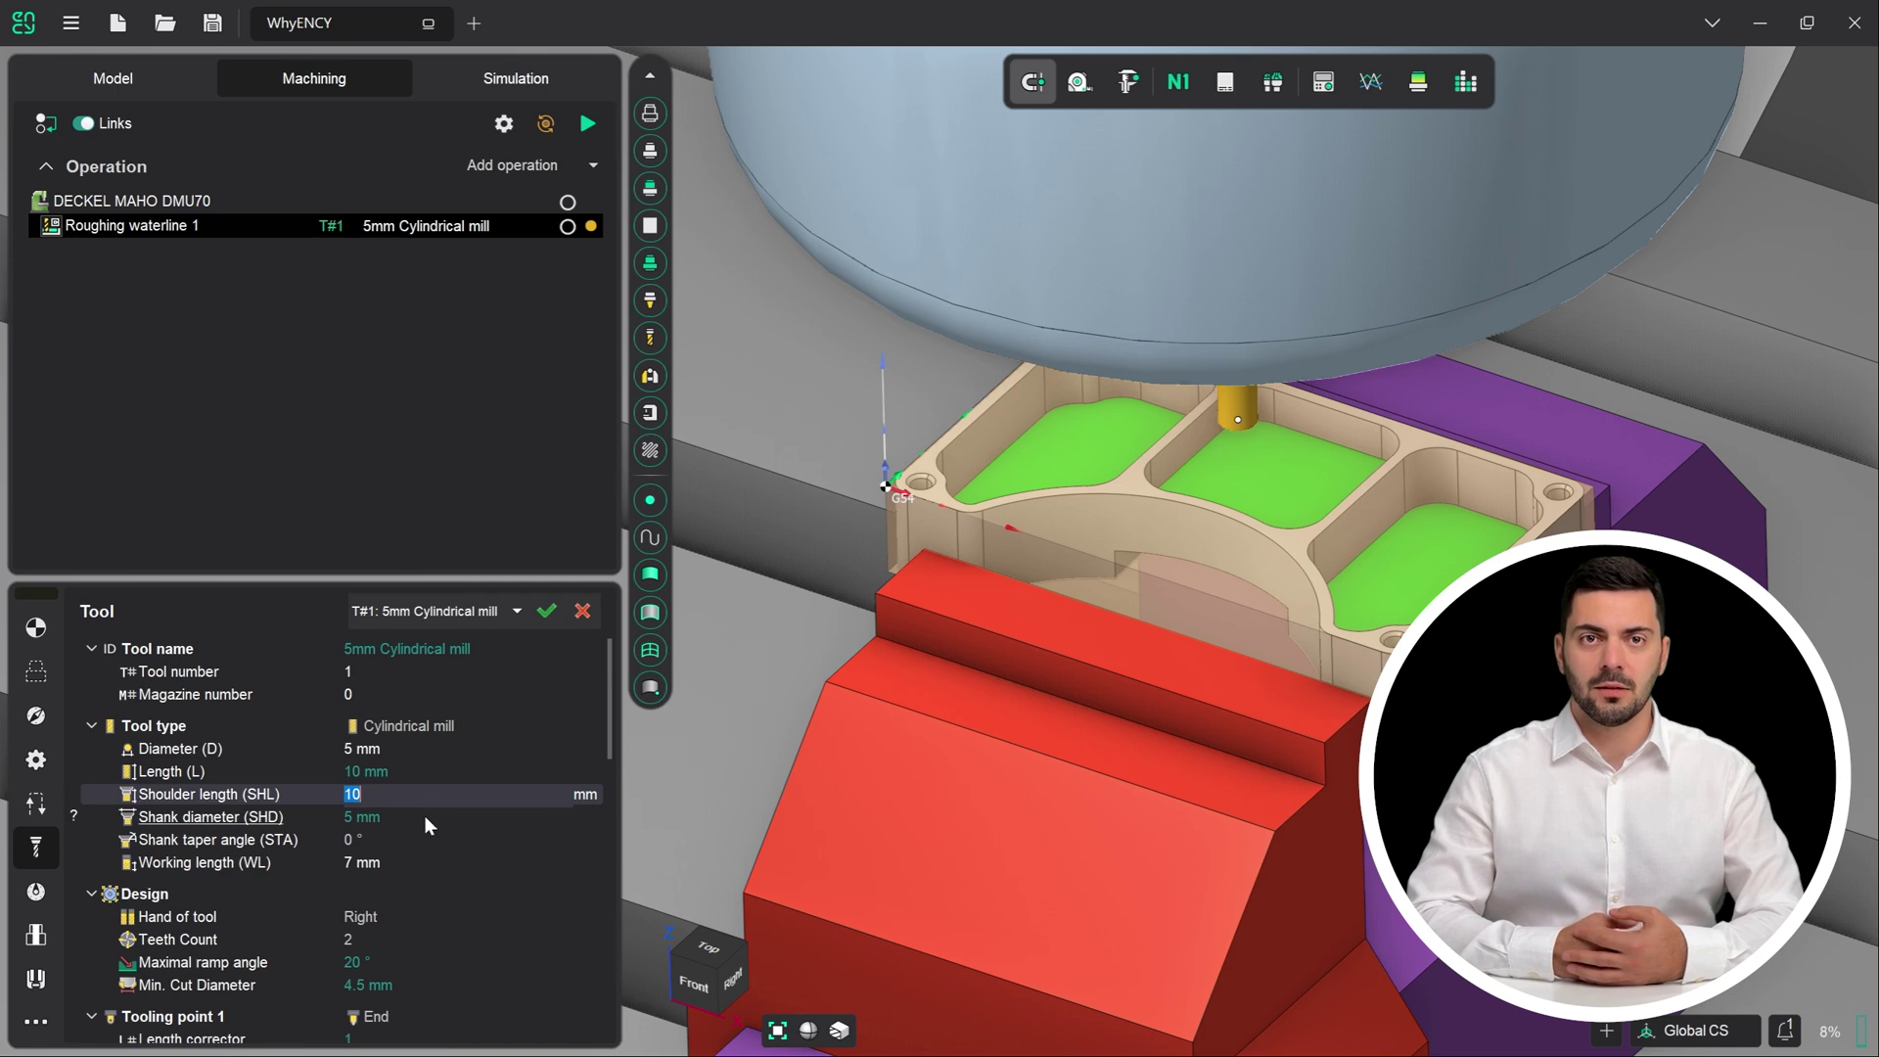
click(424, 861)
click(545, 123)
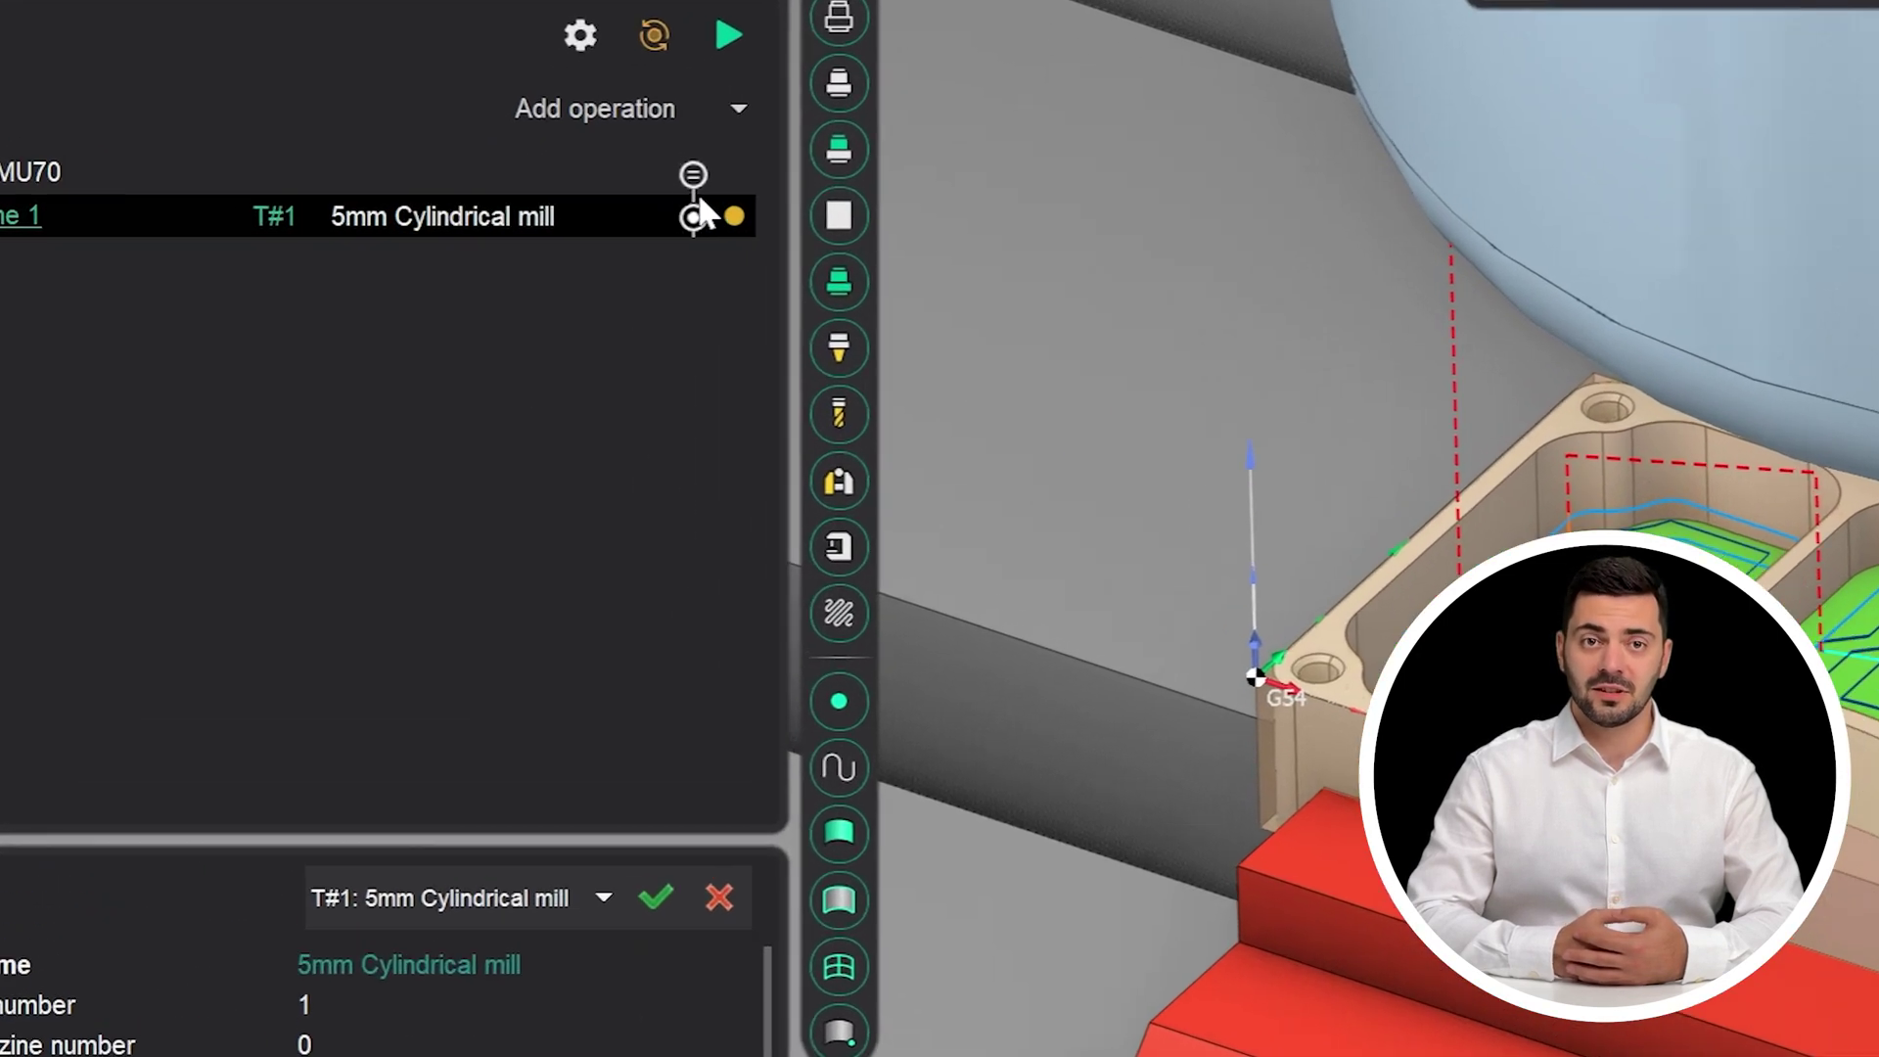
- Play the pocket roughing machining simulation with the longer tool
click(587, 15)
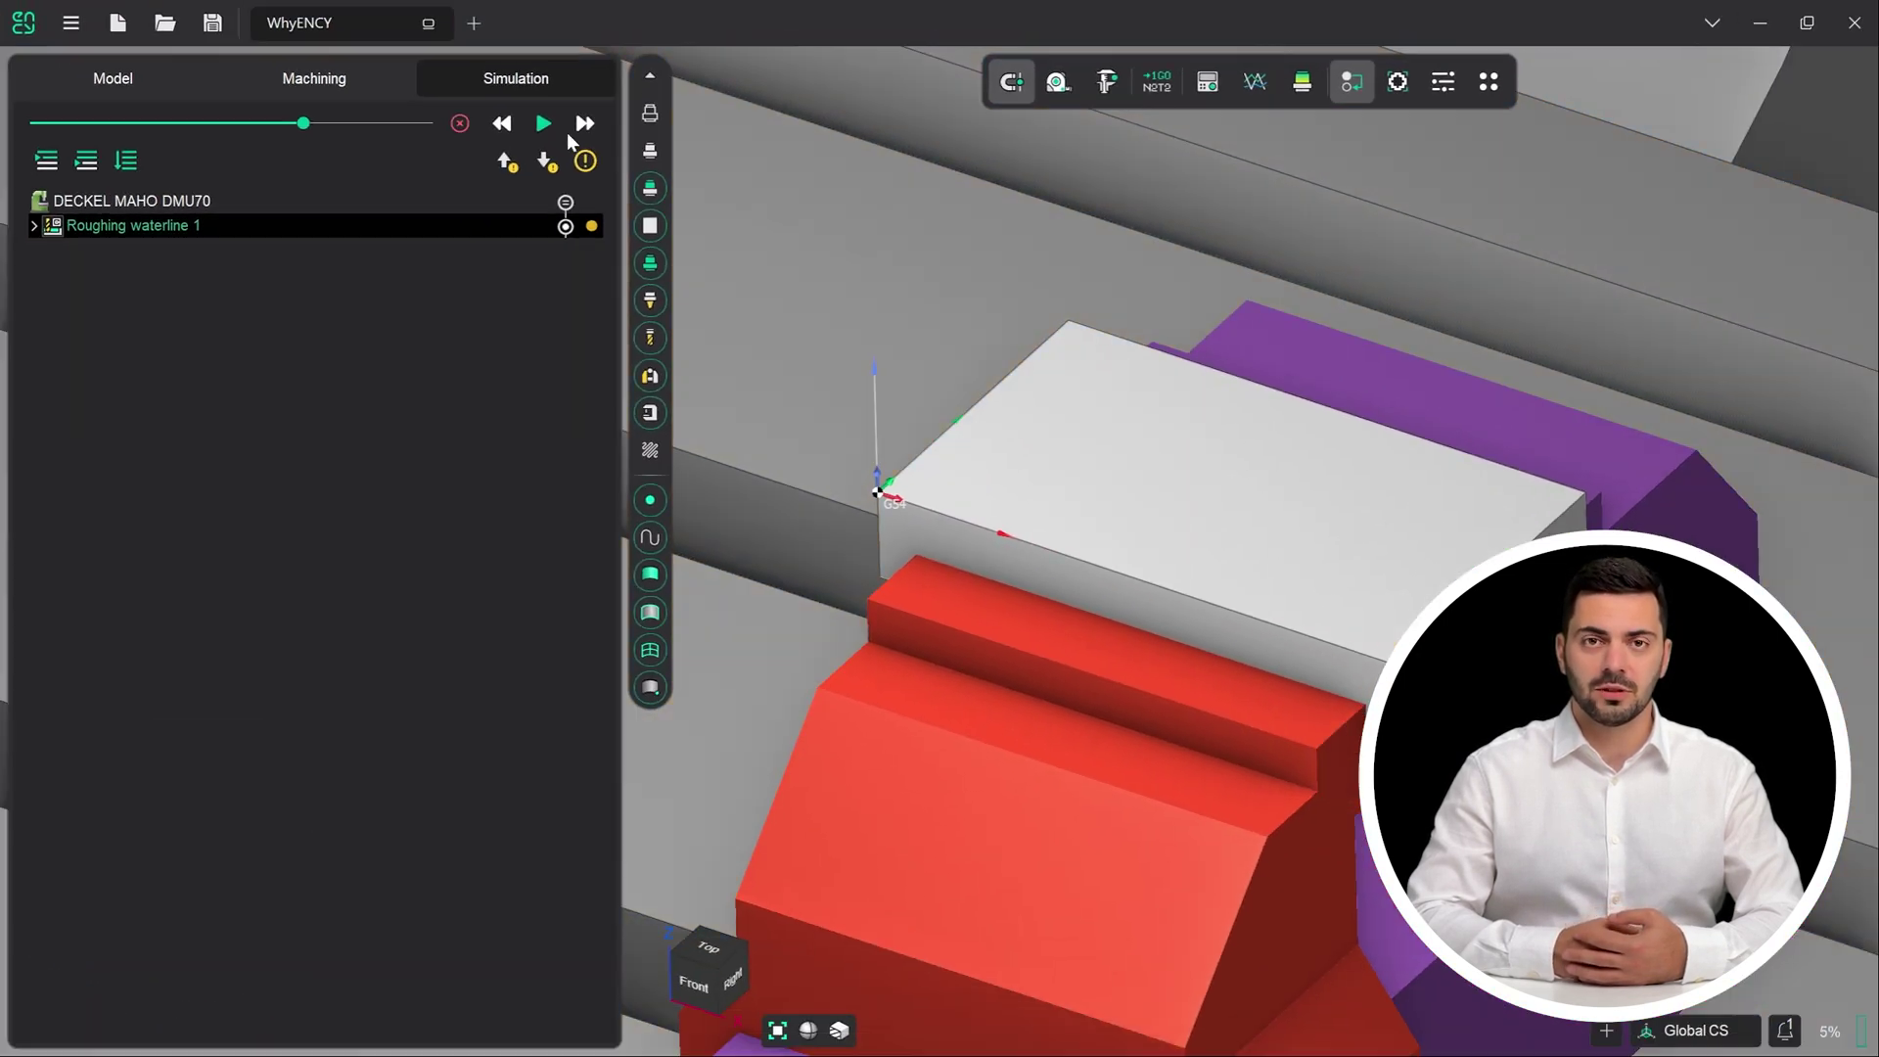
click(543, 124)
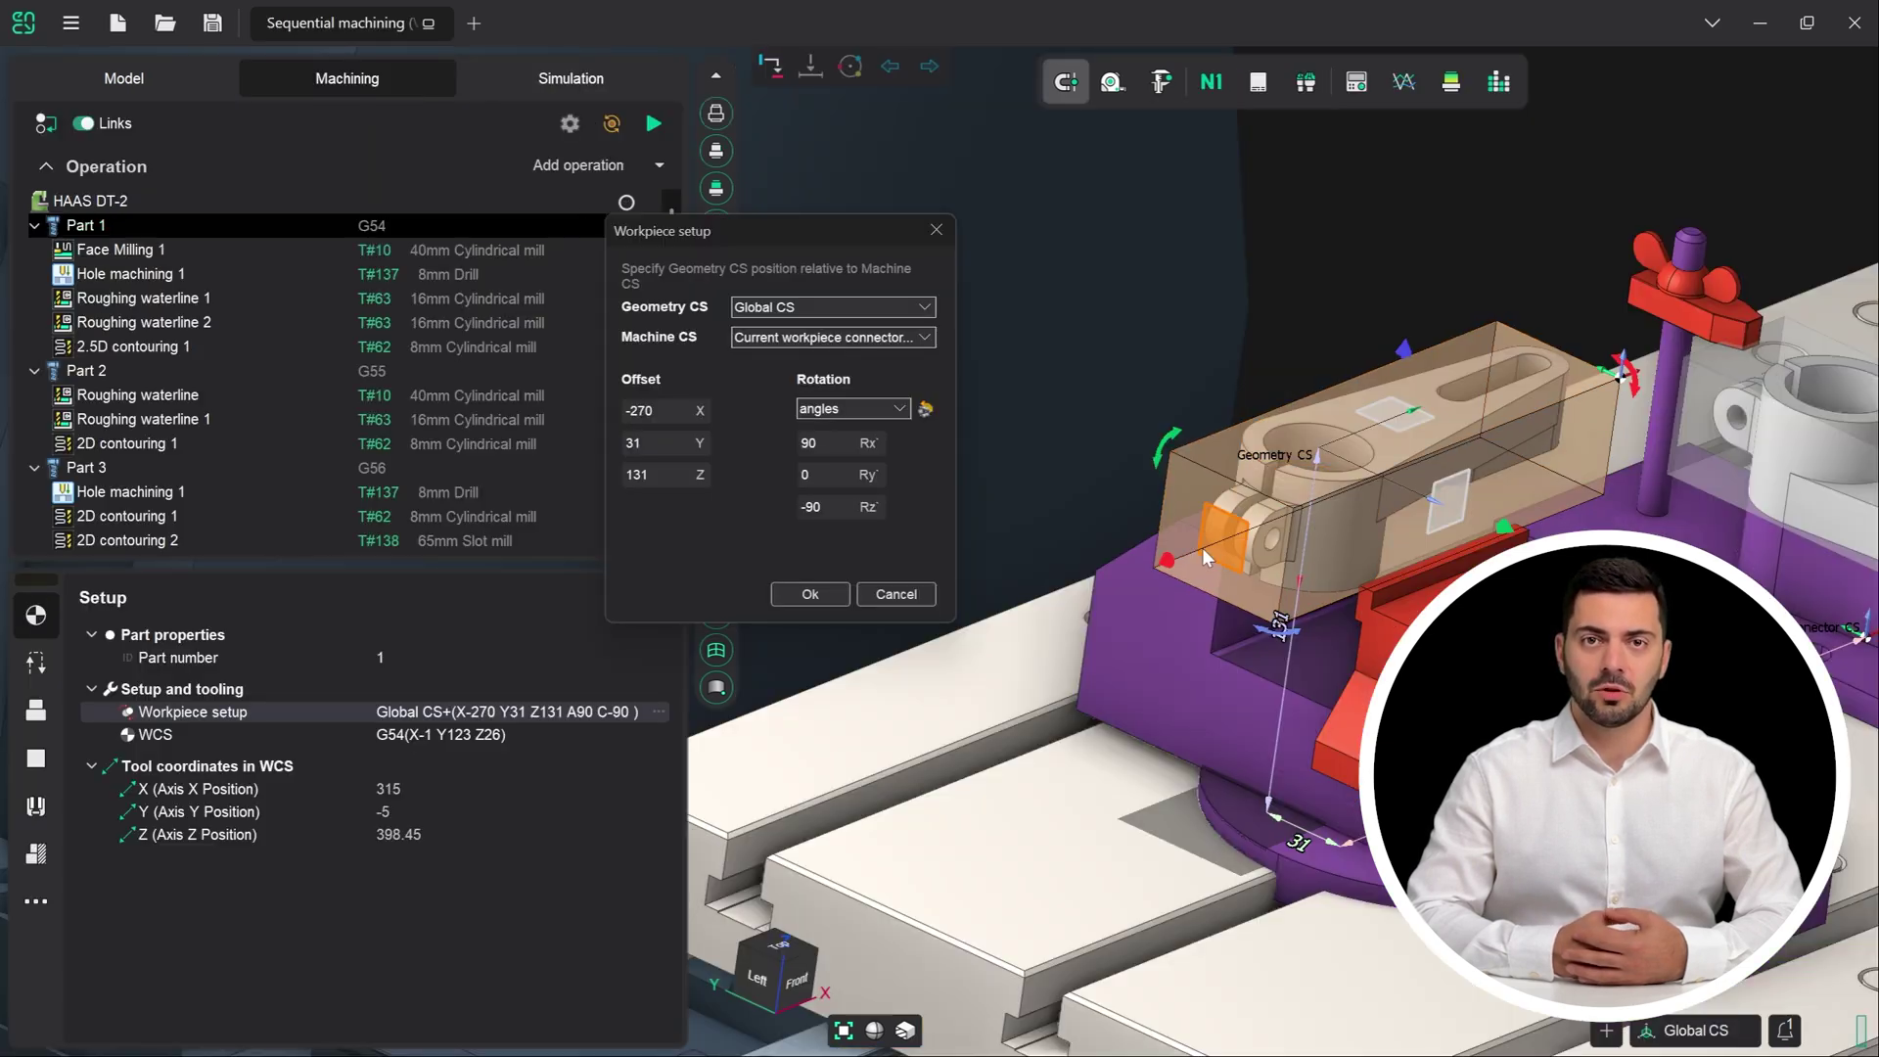
drag(1204, 552, 959, 601)
- Confirm the workpiece position, open Part 1's G54 WCS definition and grab its origin
click(824, 595)
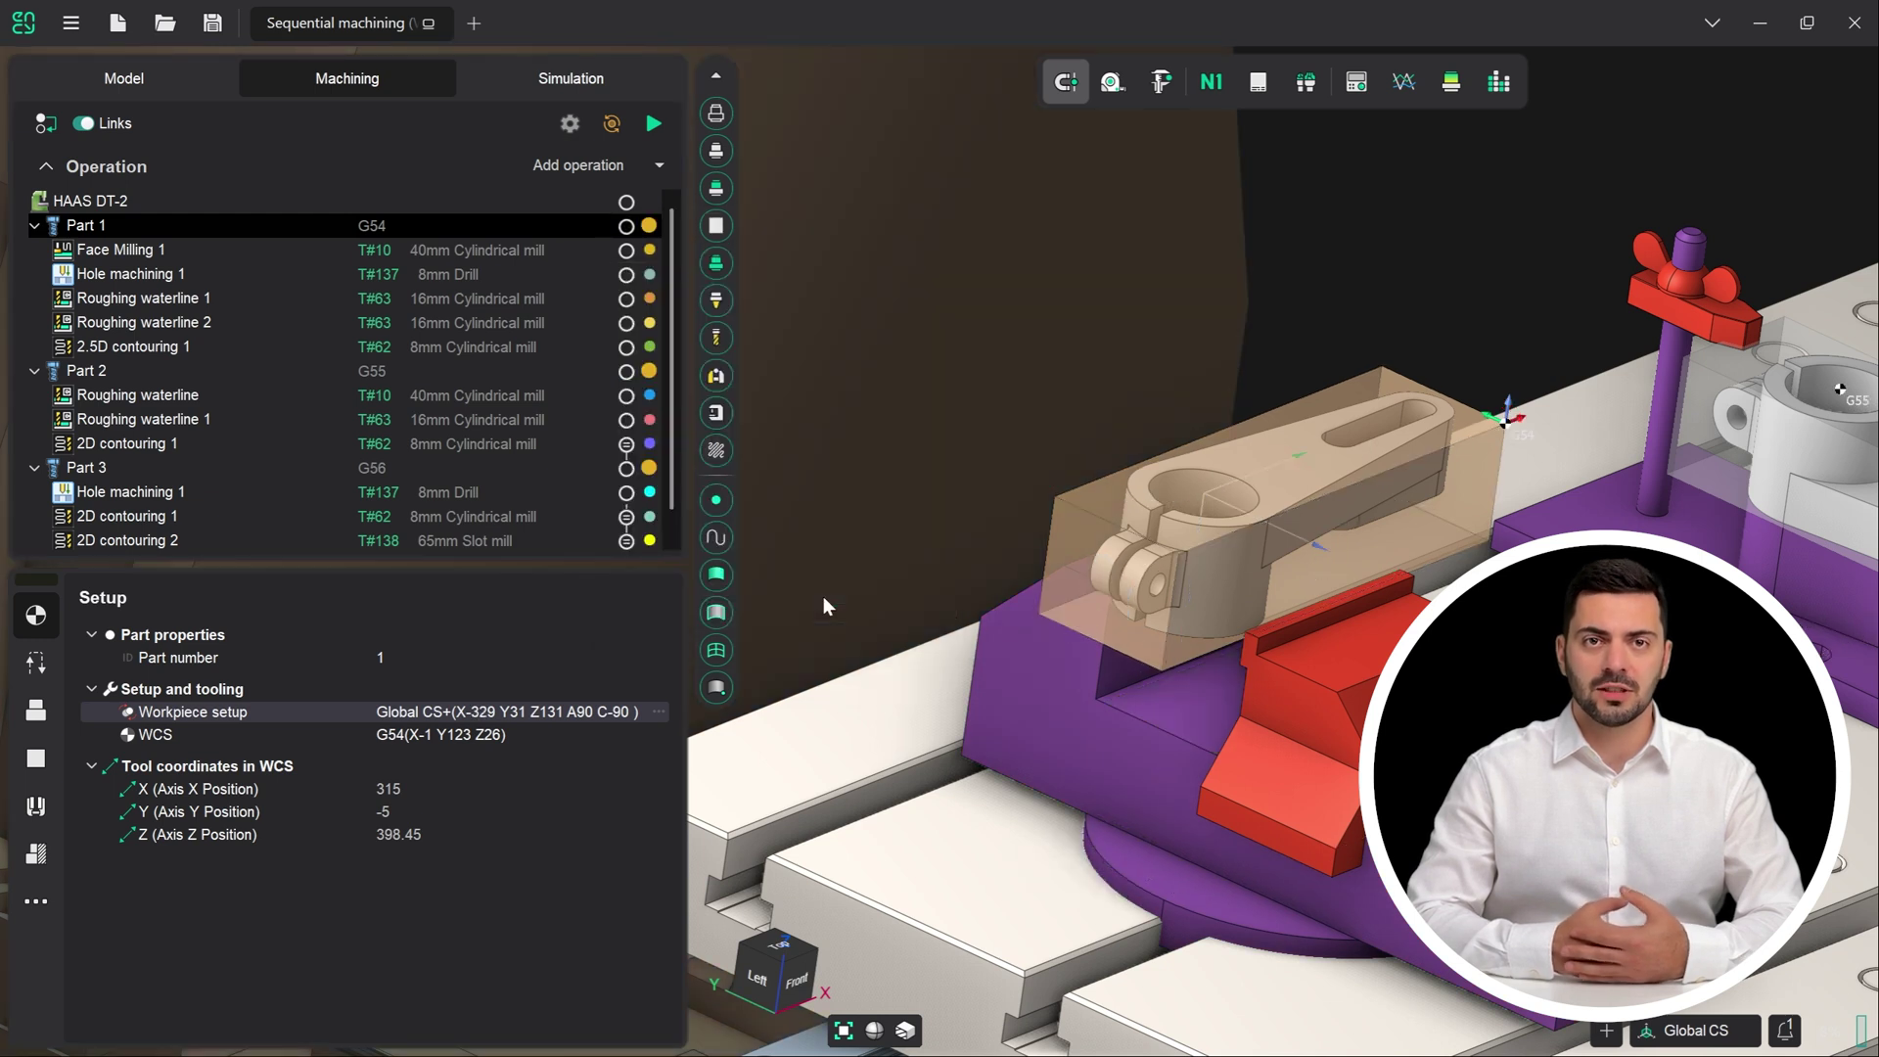
click(658, 735)
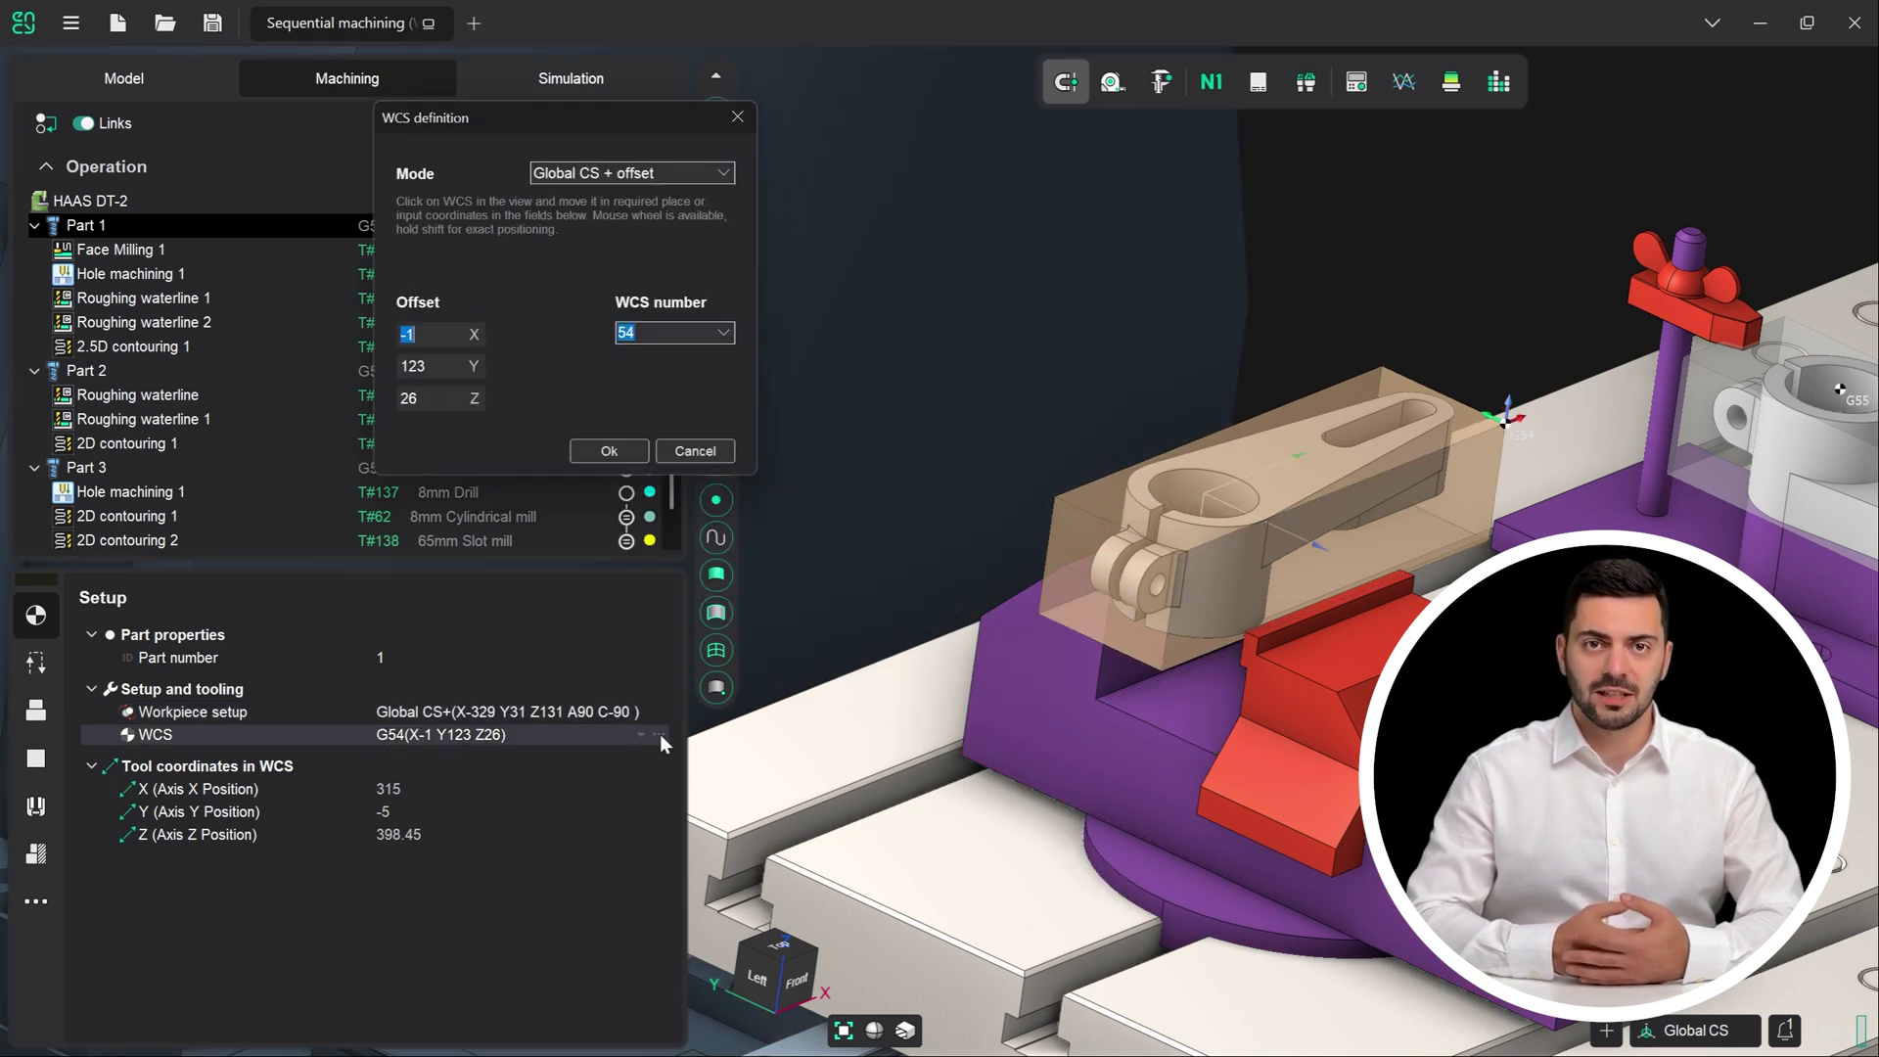
click(1503, 431)
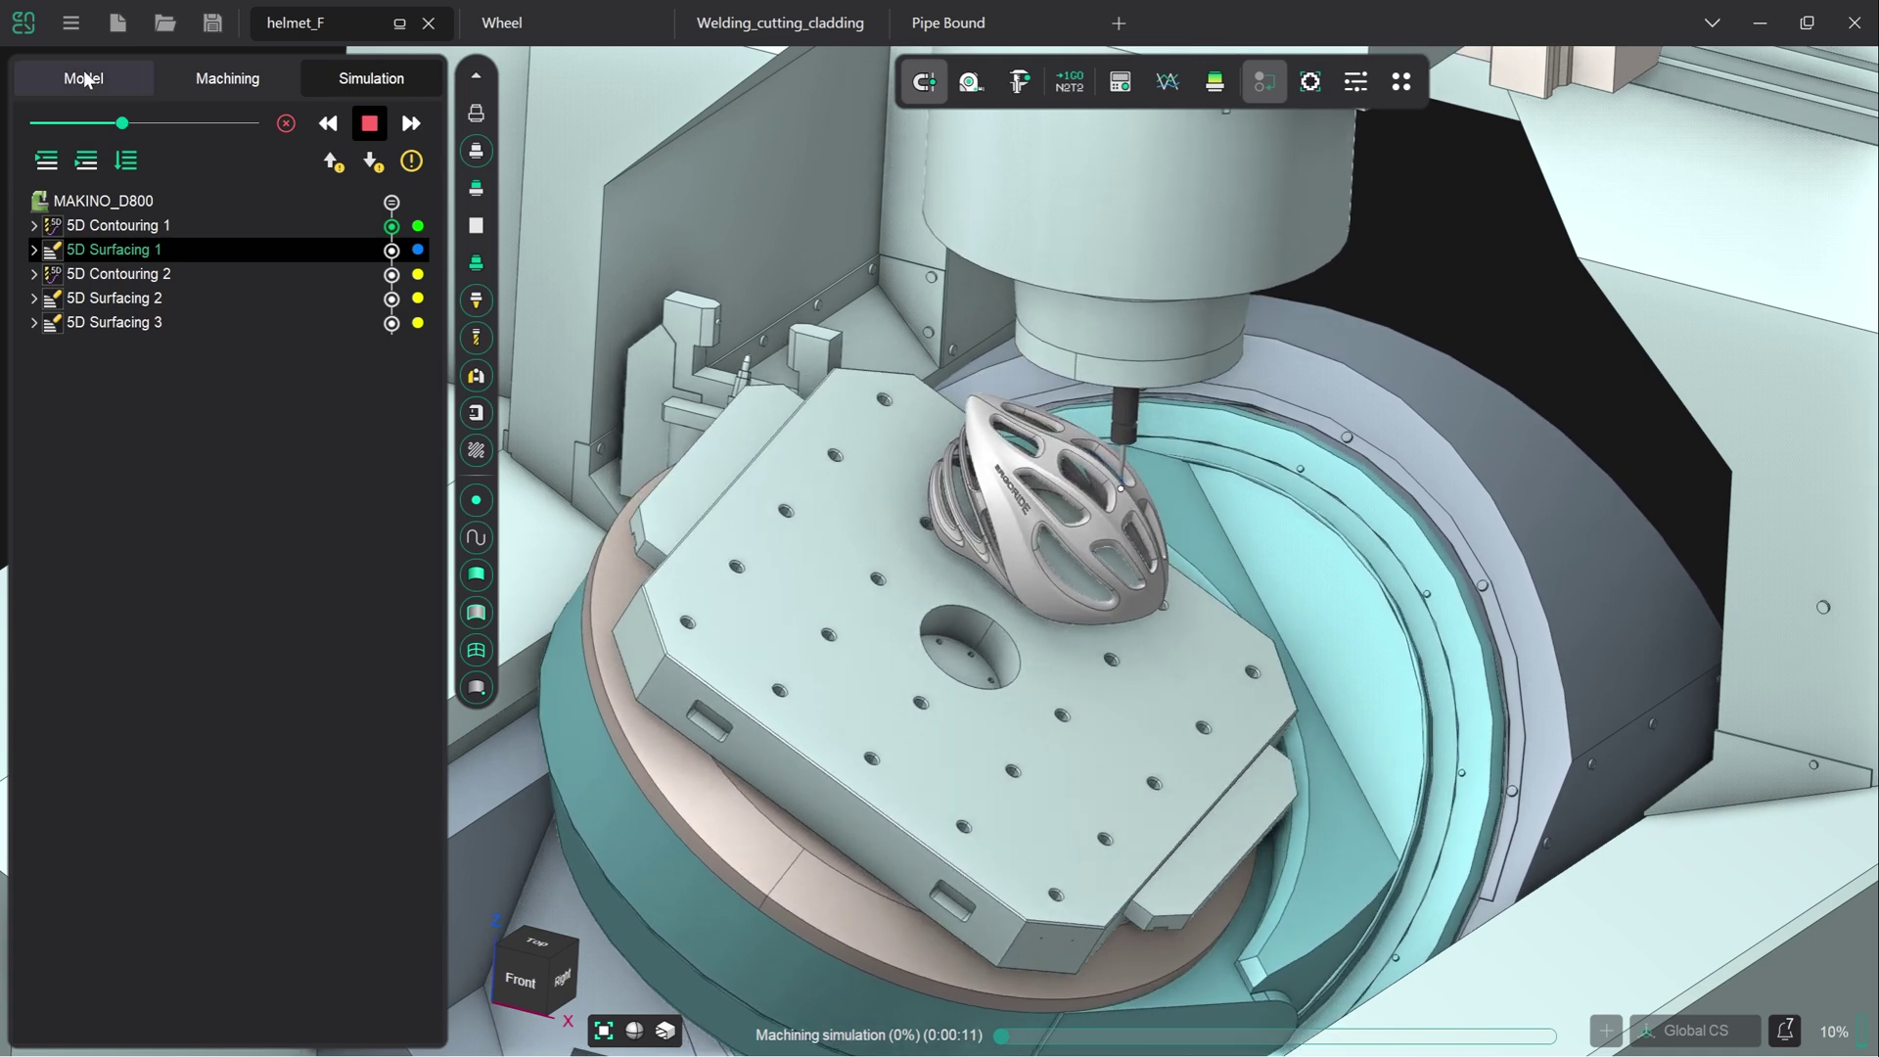
- Show the helmet_F part tree, its machining operations and its simulation
click(86, 78)
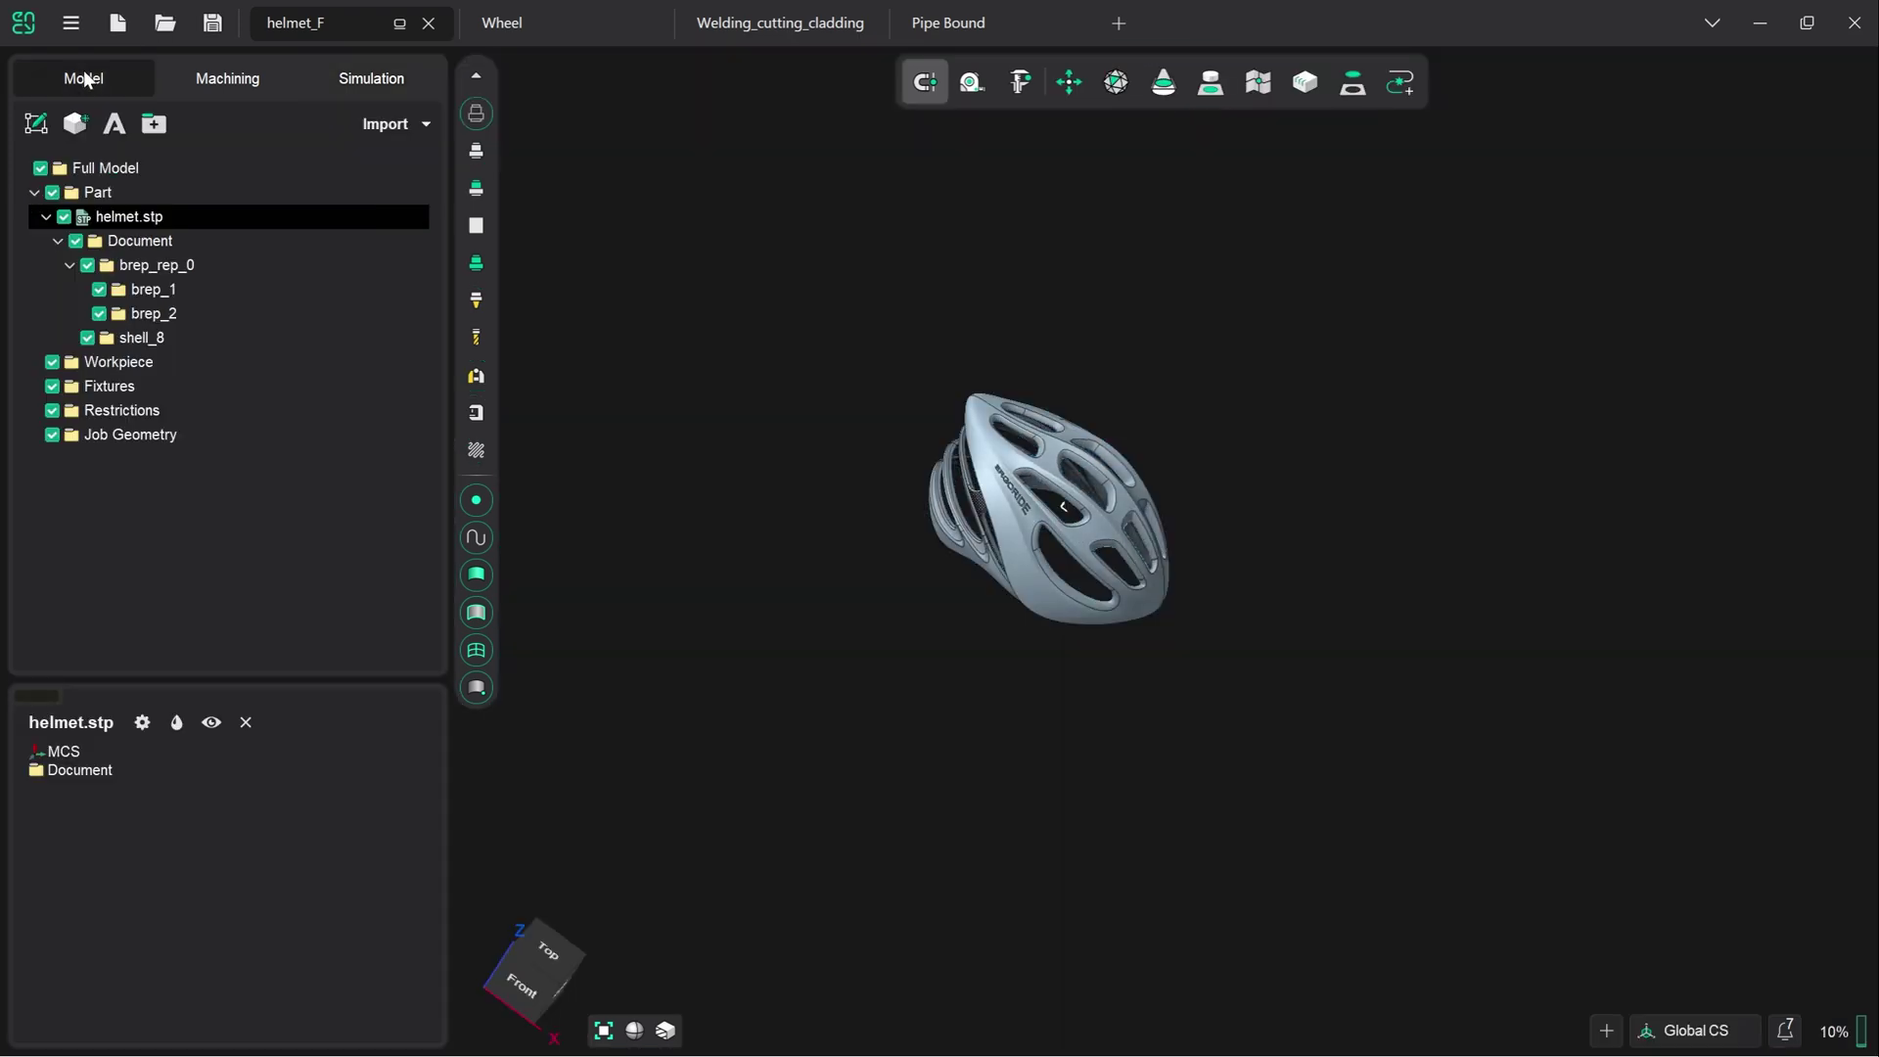
click(222, 82)
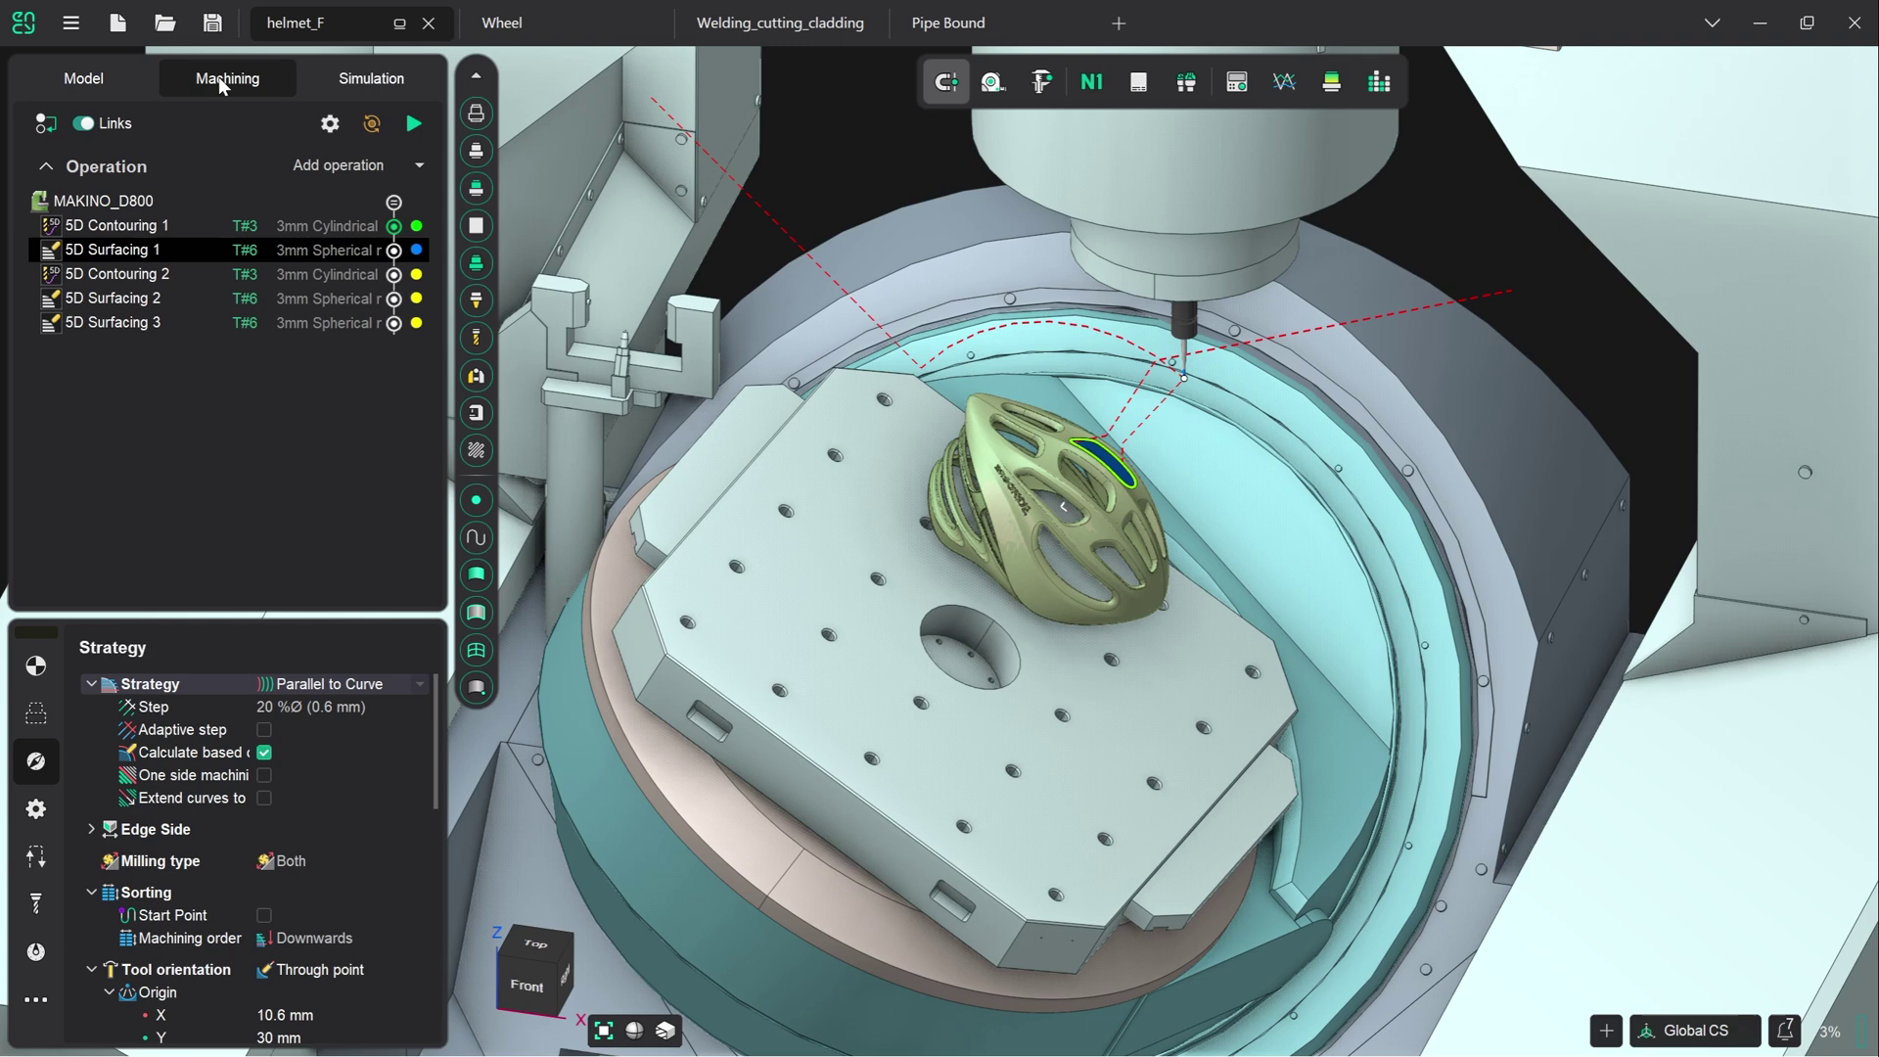
click(377, 84)
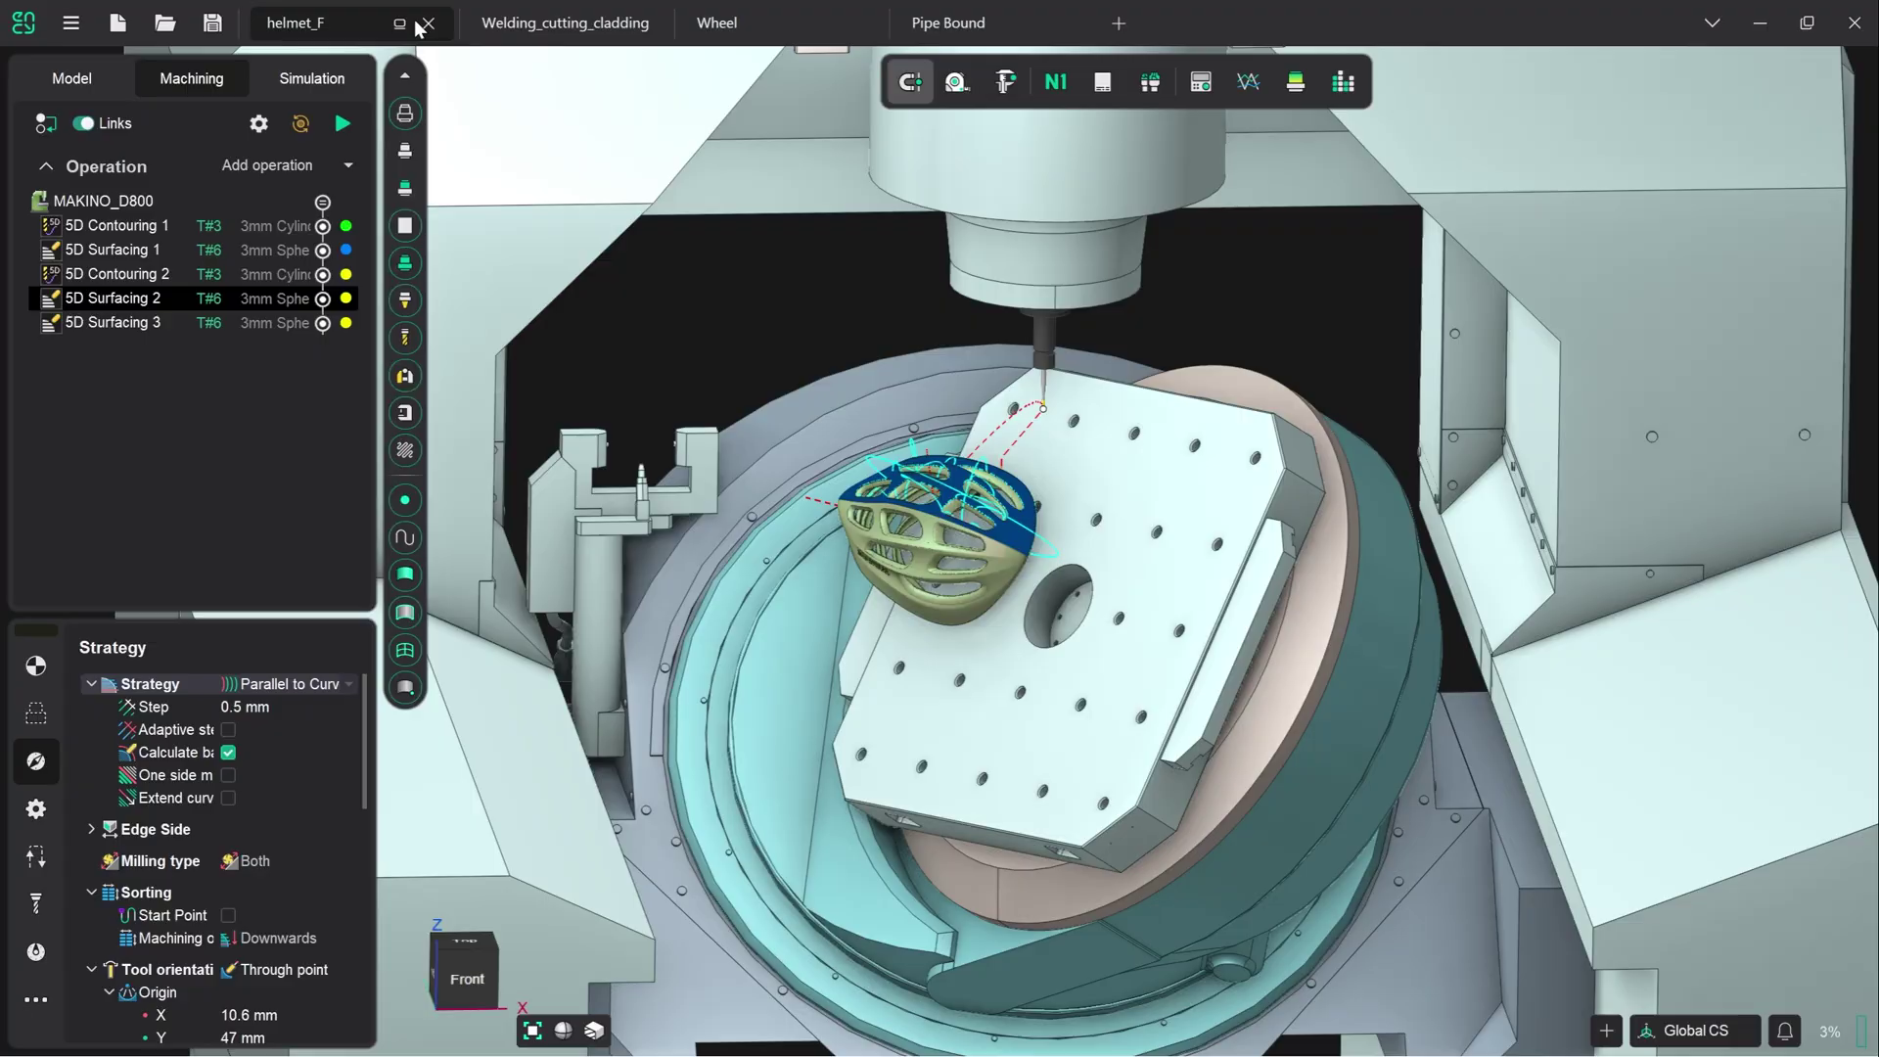
- View the Welding_cutting_cladding, Wheel and Pipe Bound projects, then return to helmet_F
click(528, 27)
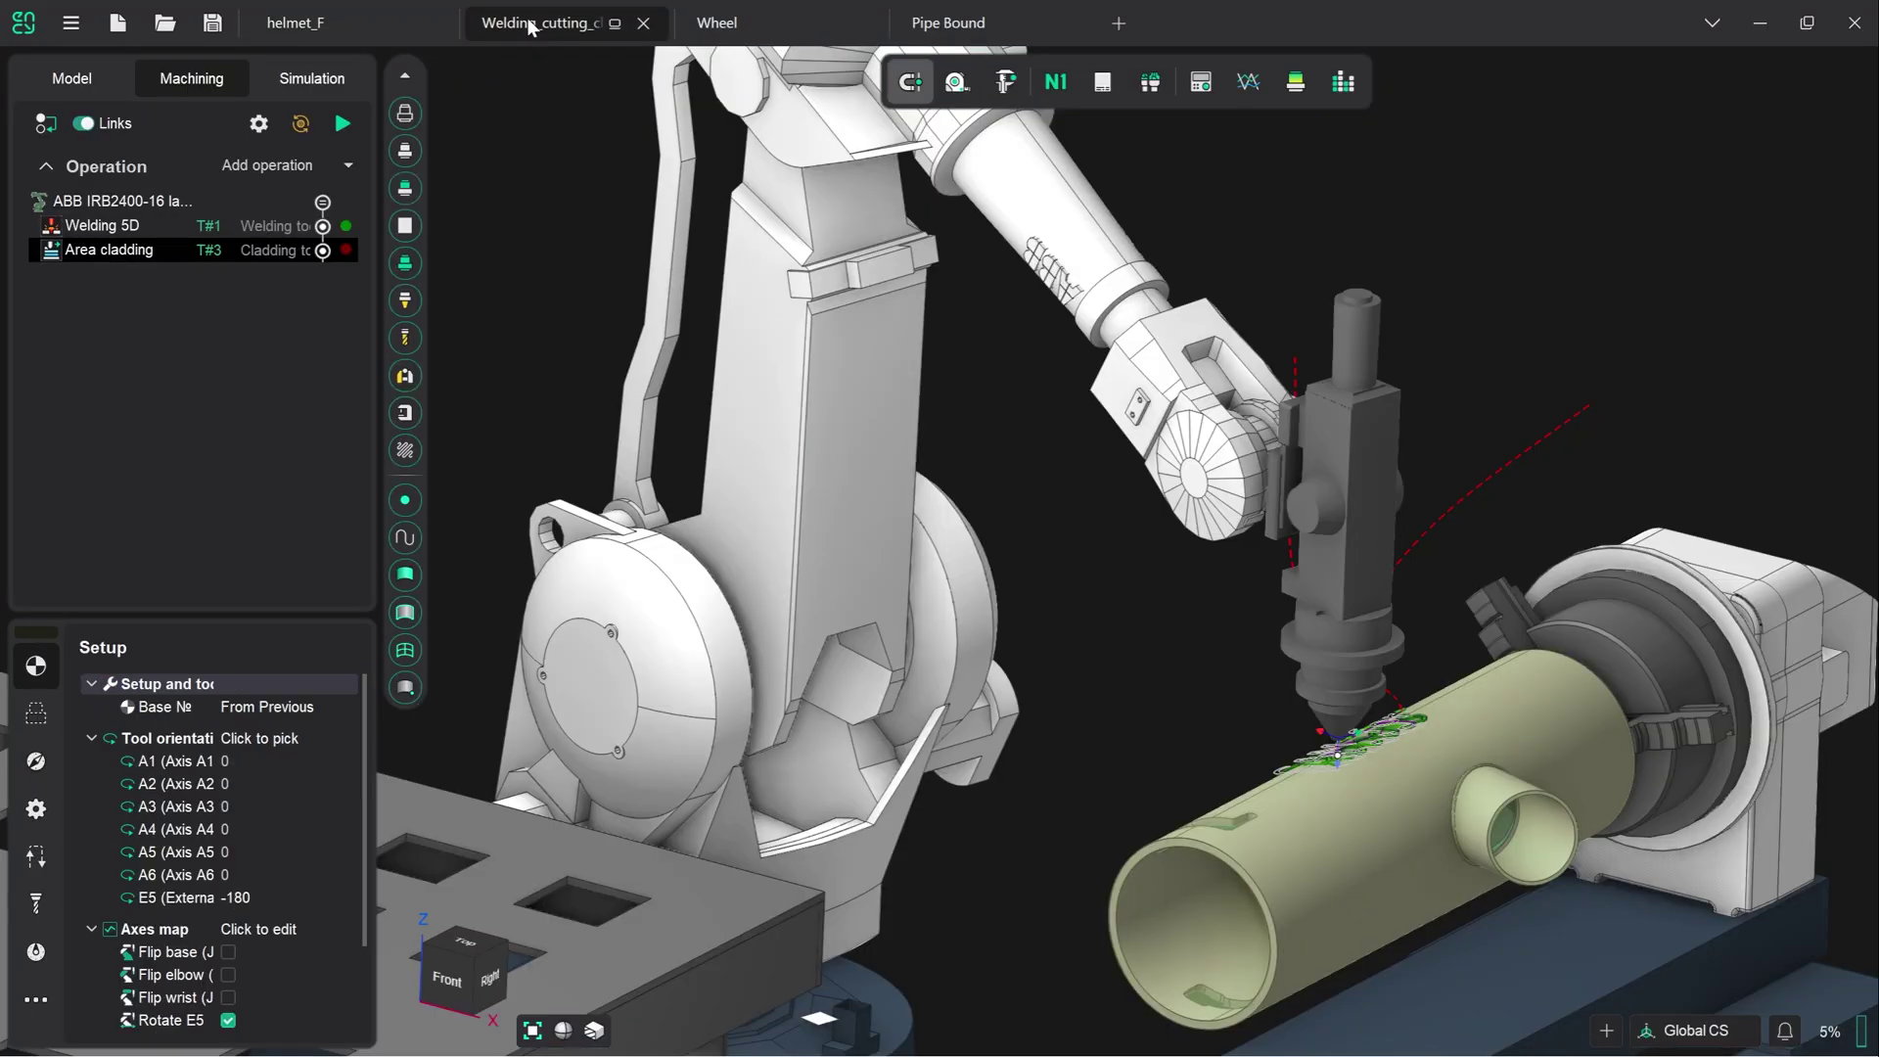
click(743, 20)
click(978, 31)
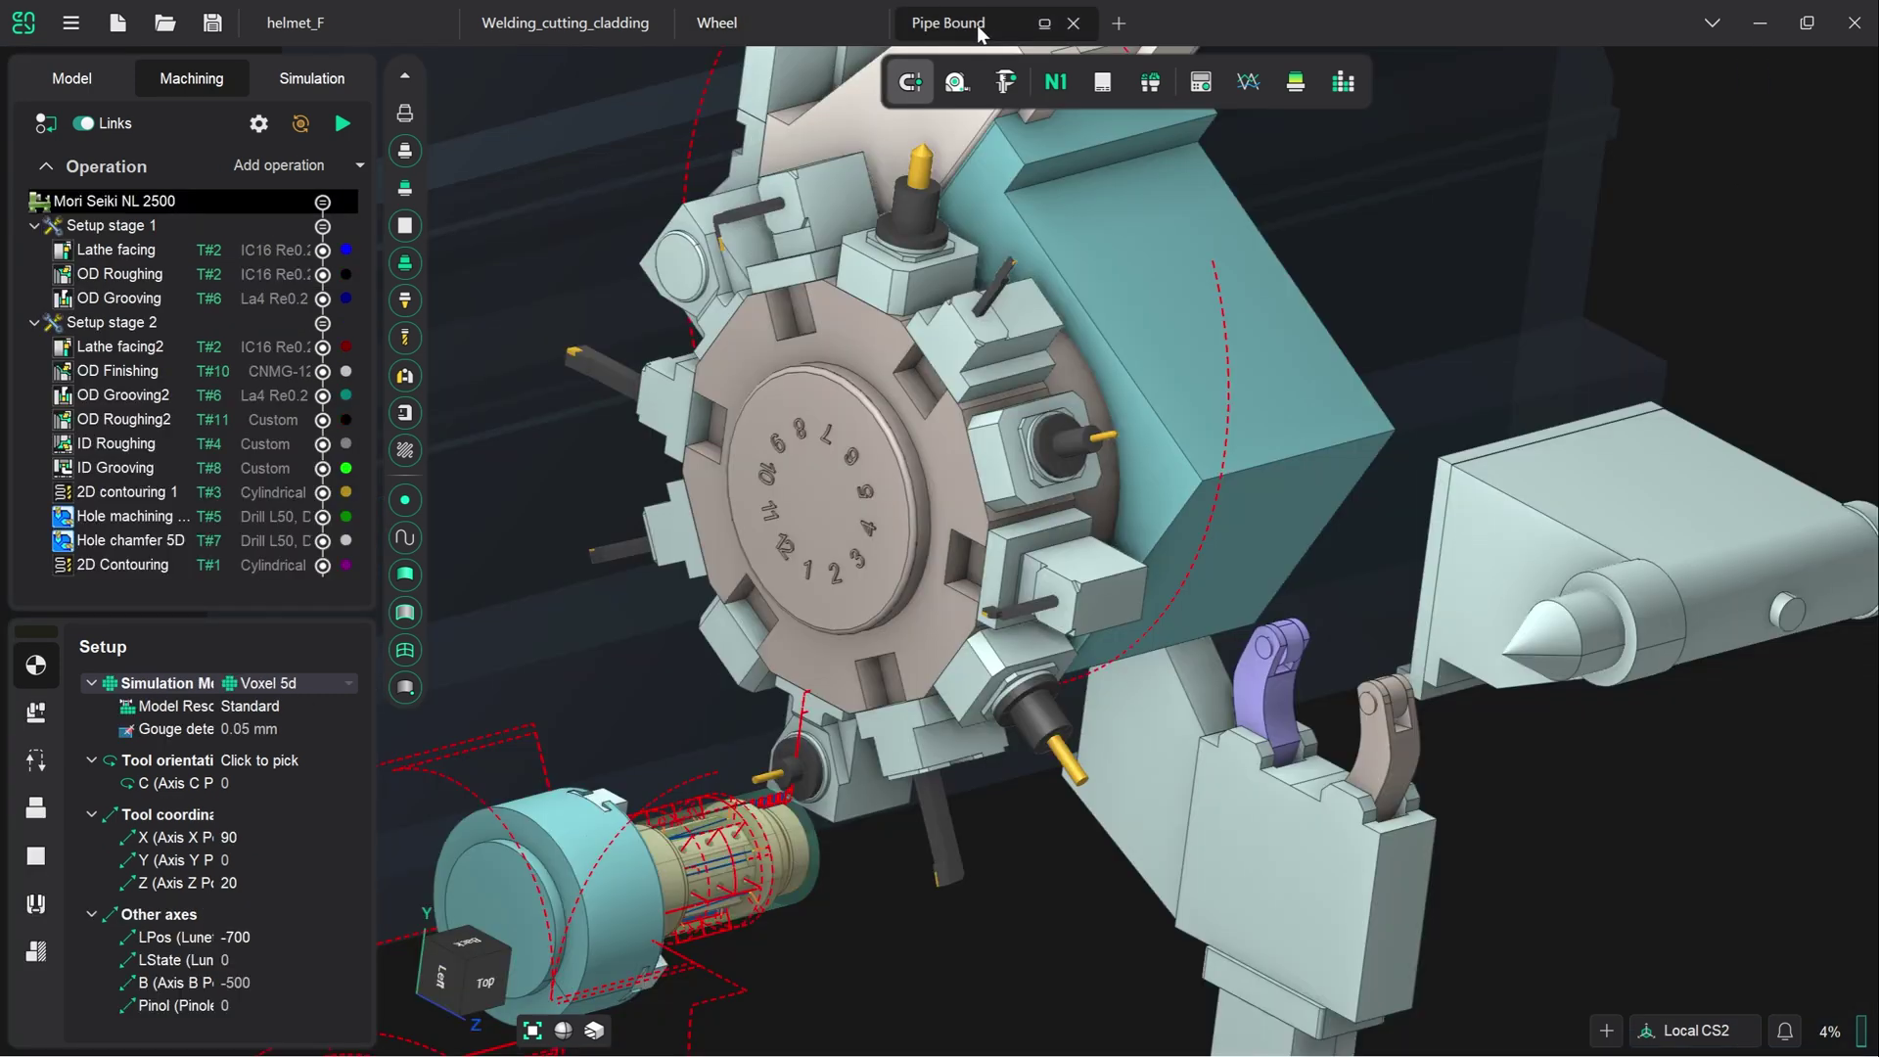
click(335, 26)
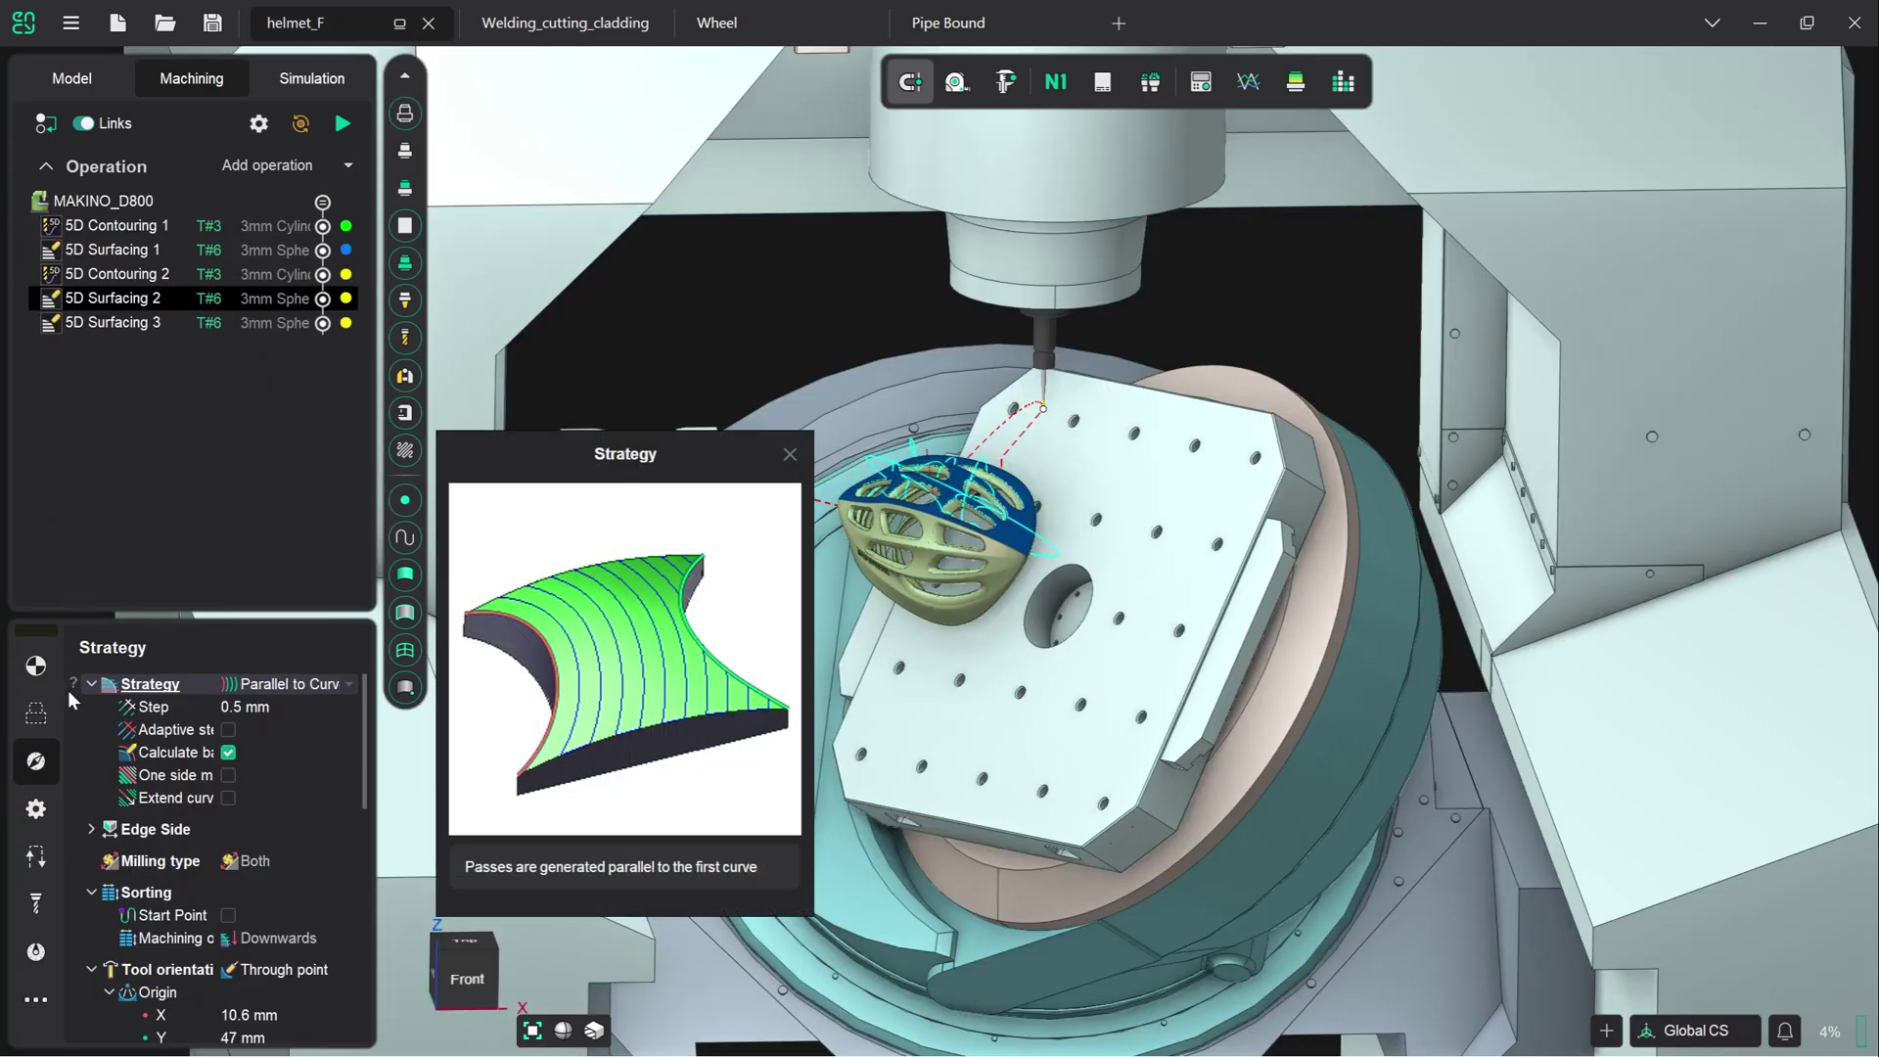
mouse_move(68, 728)
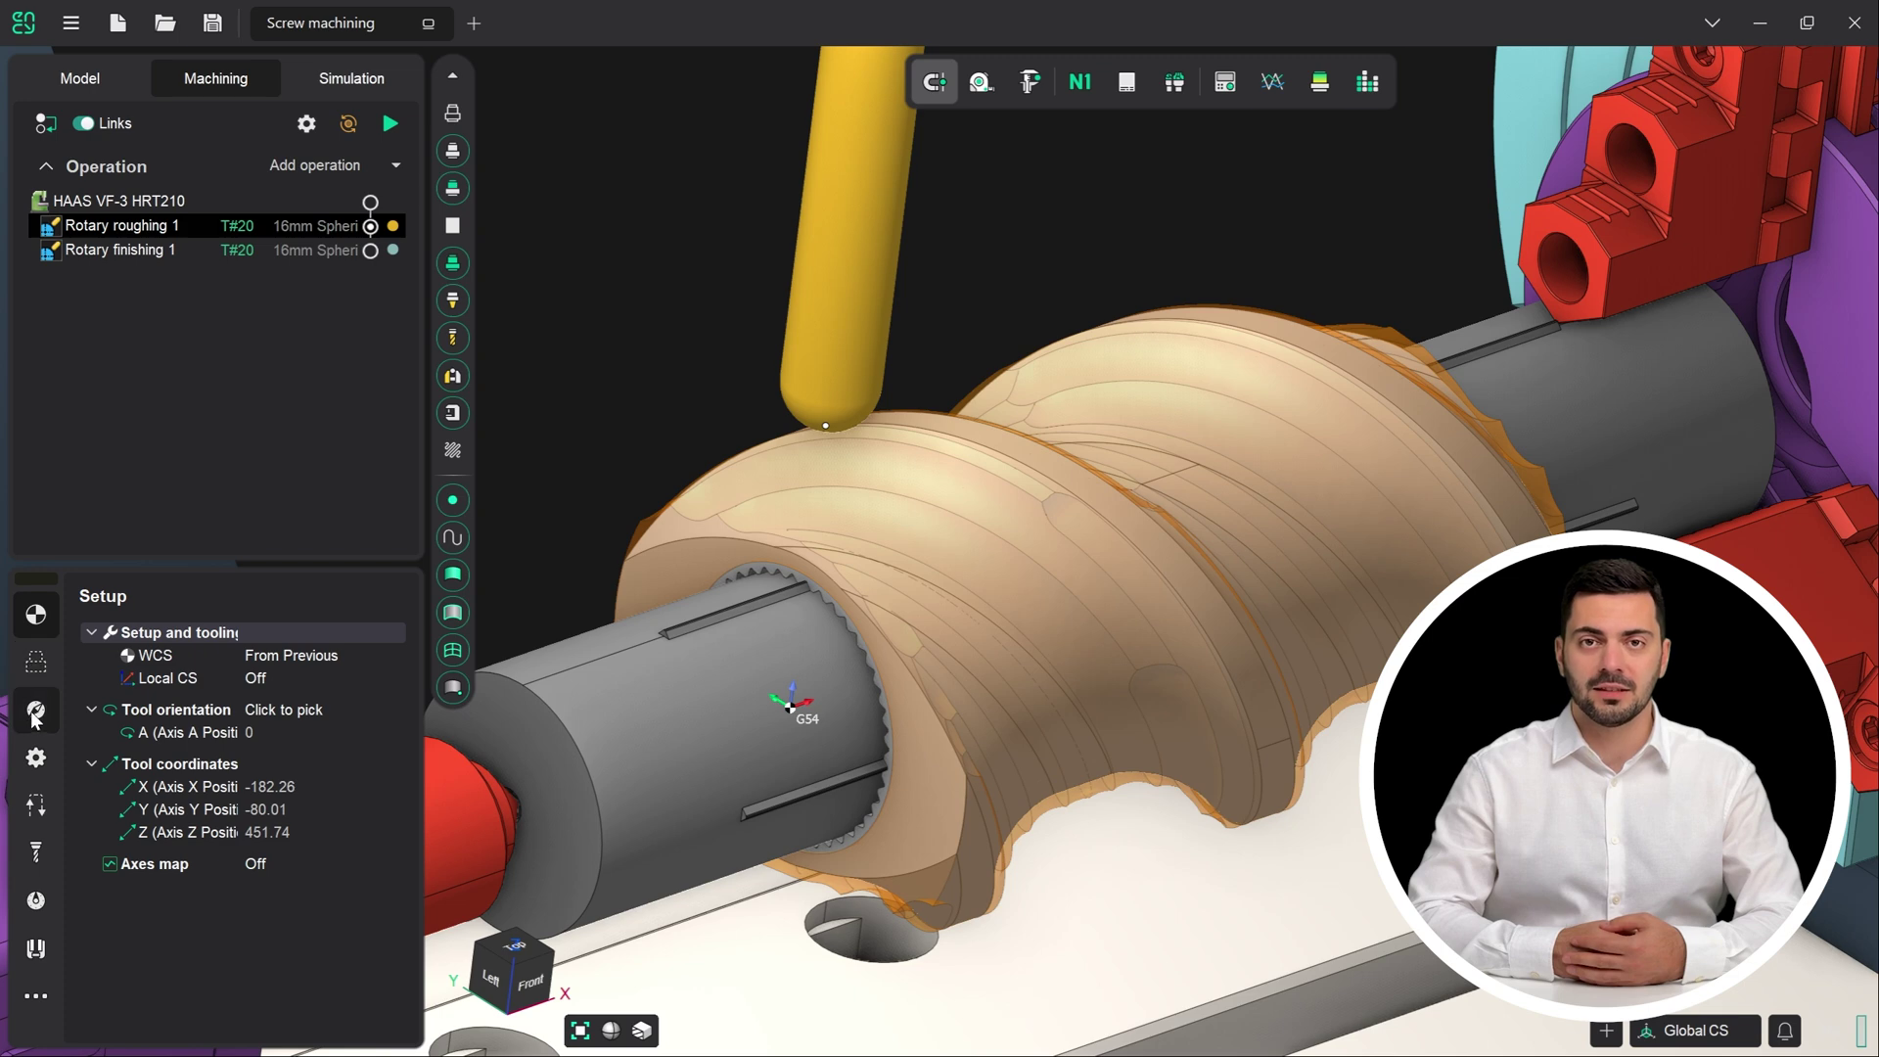
- Narrow Rotary roughing 1's zone to about 26.6–59.7 mm, set top level 125.08484 mm, and raise the bottom level
click(35, 715)
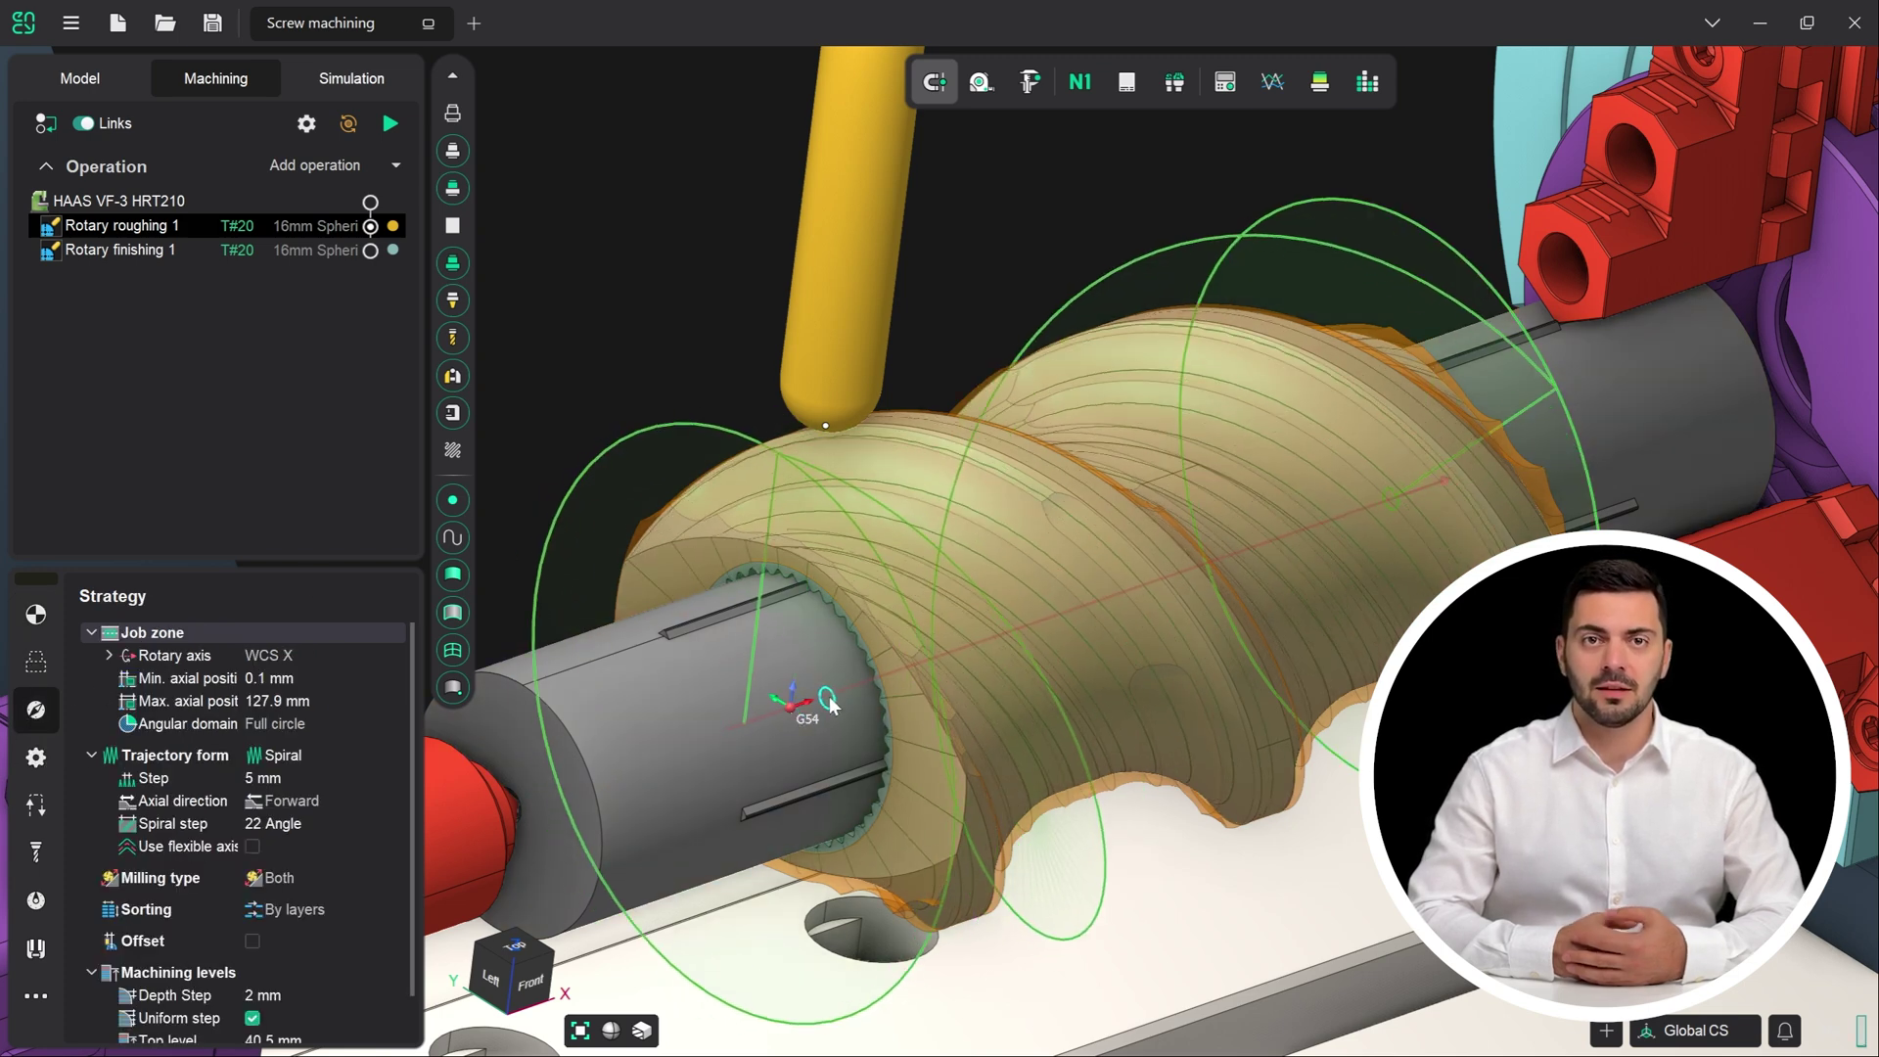
drag(889, 679, 937, 667)
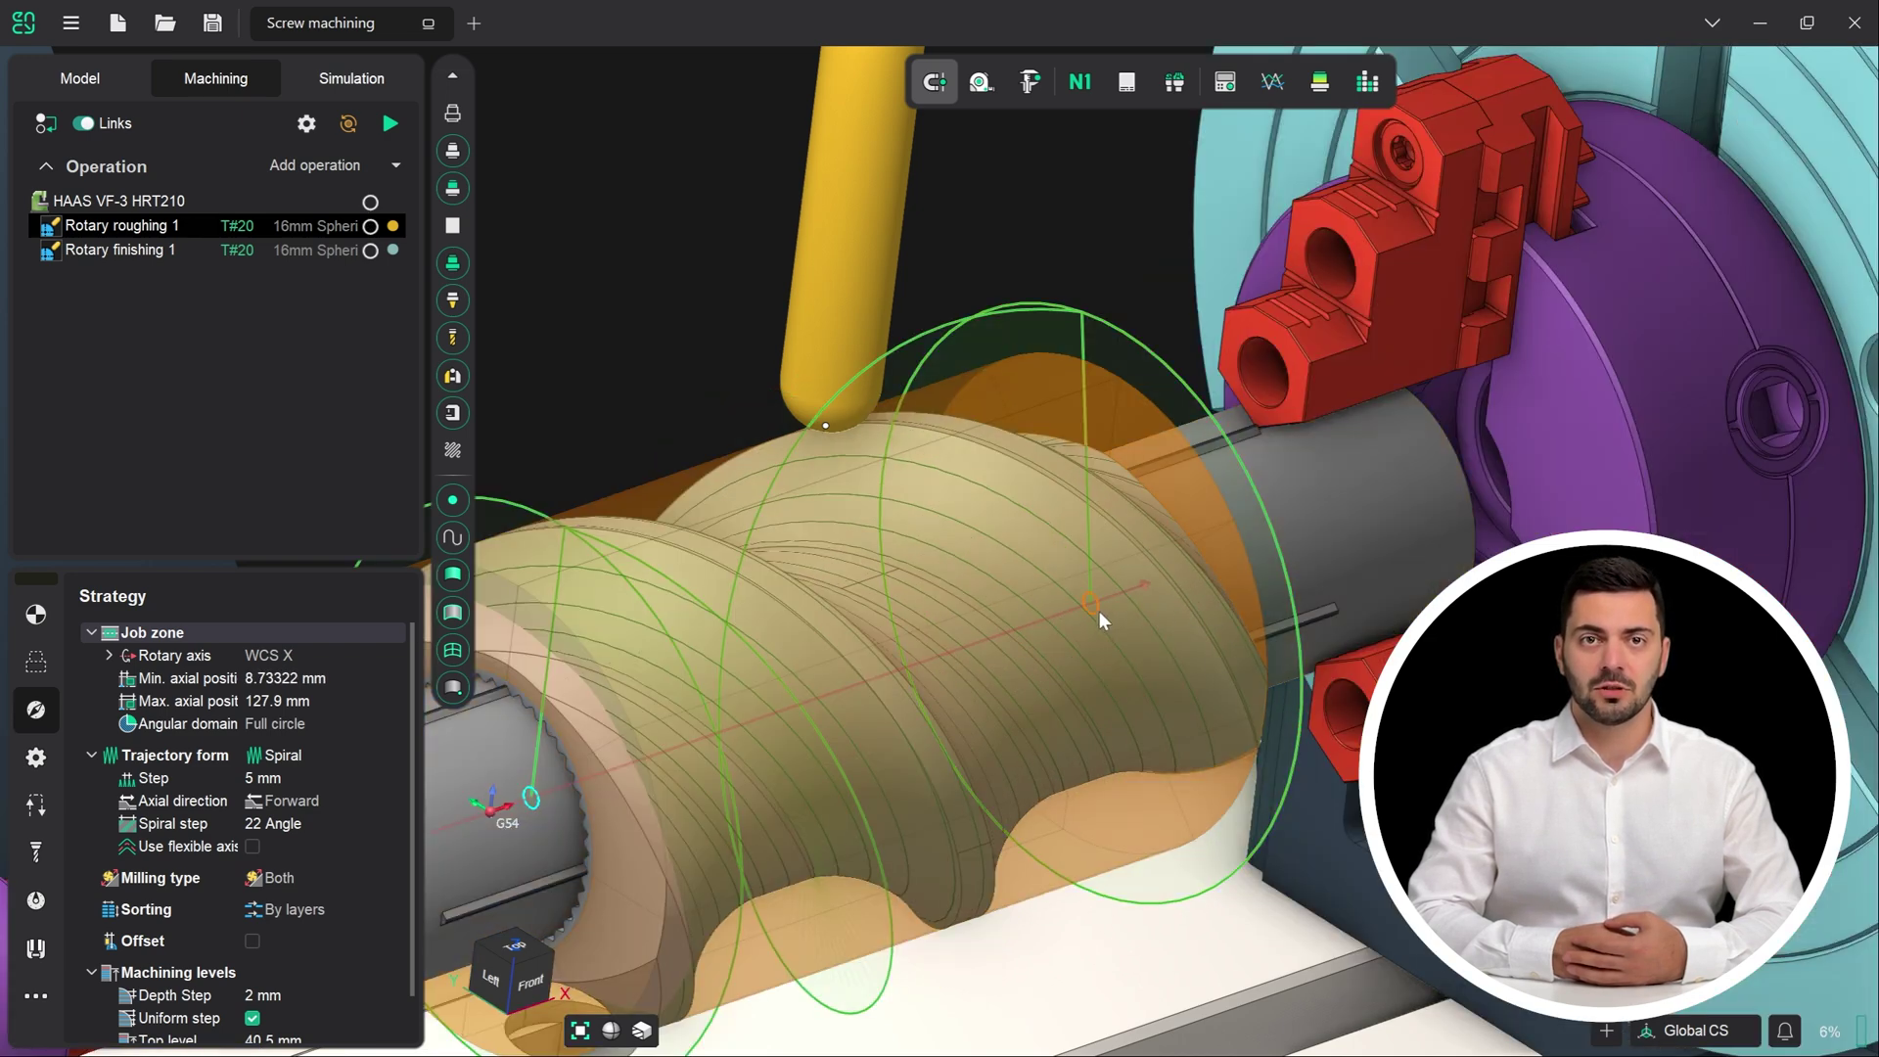
drag(1096, 609, 1096, 651)
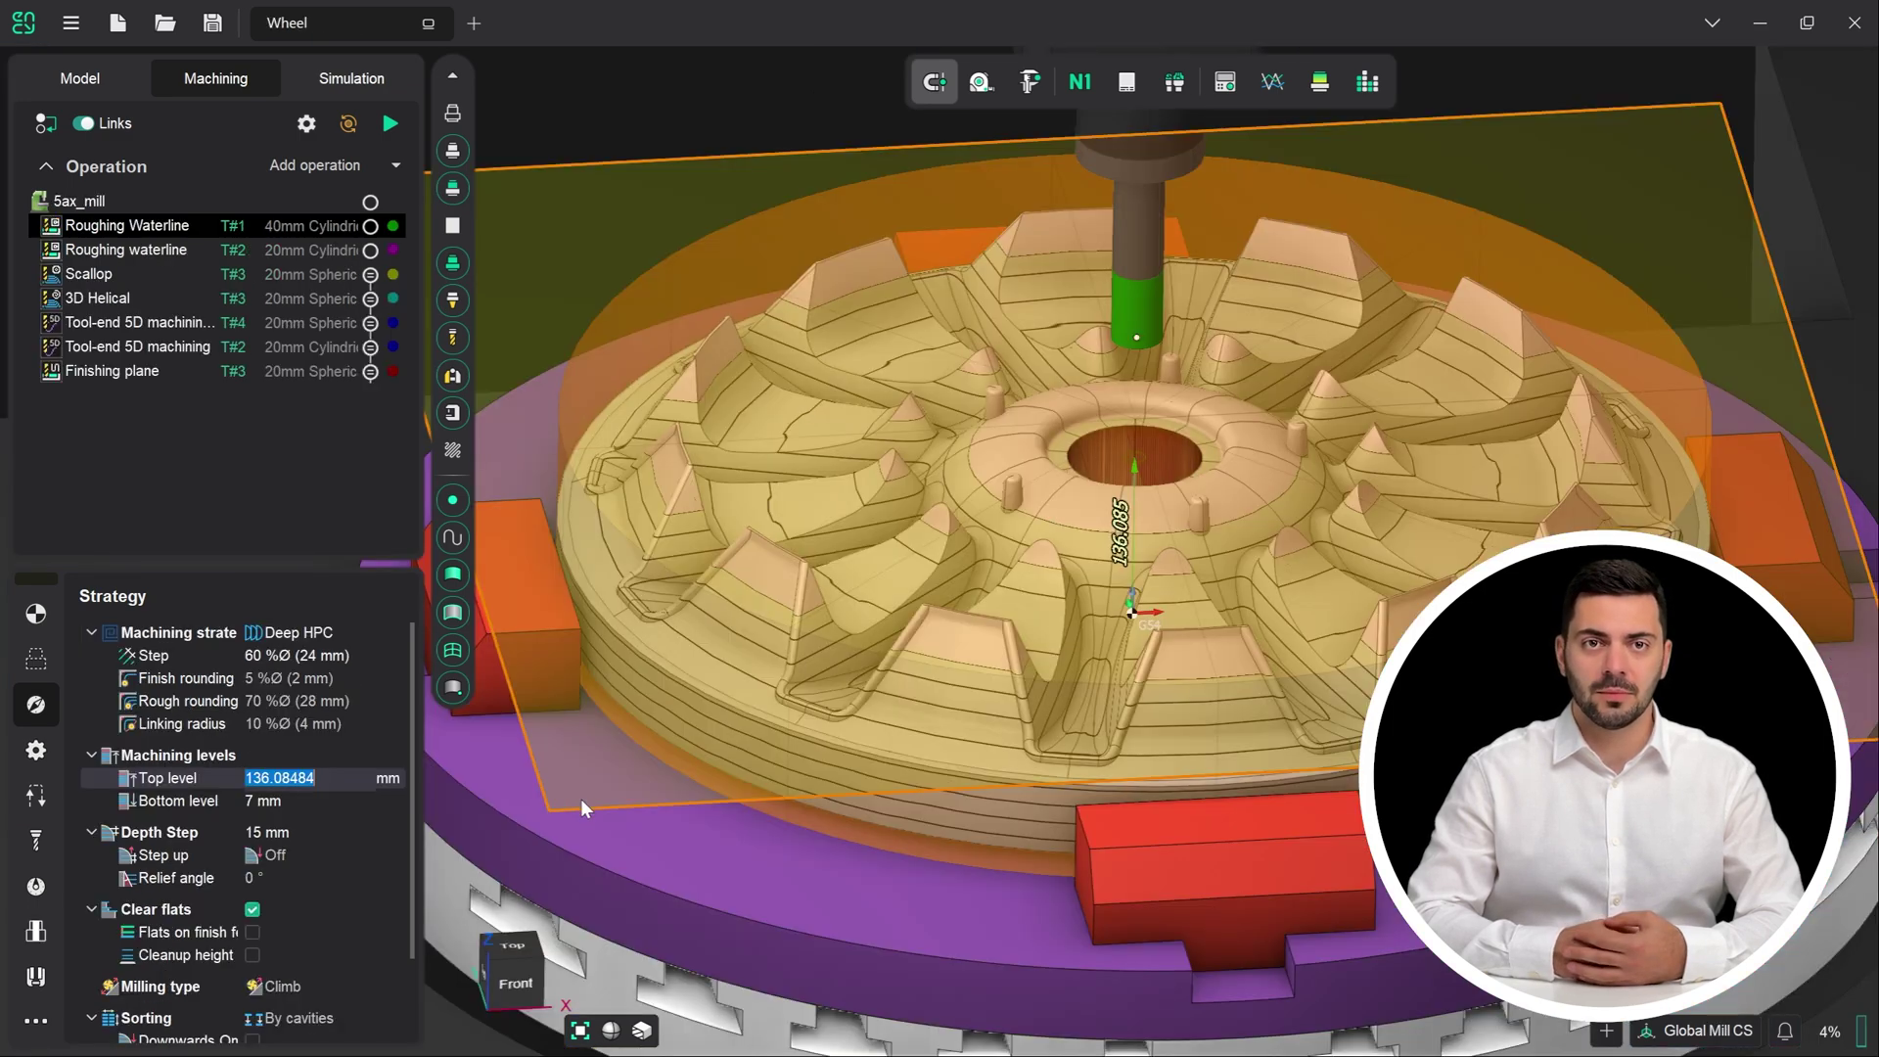
drag(579, 798, 591, 820)
drag(685, 968, 703, 876)
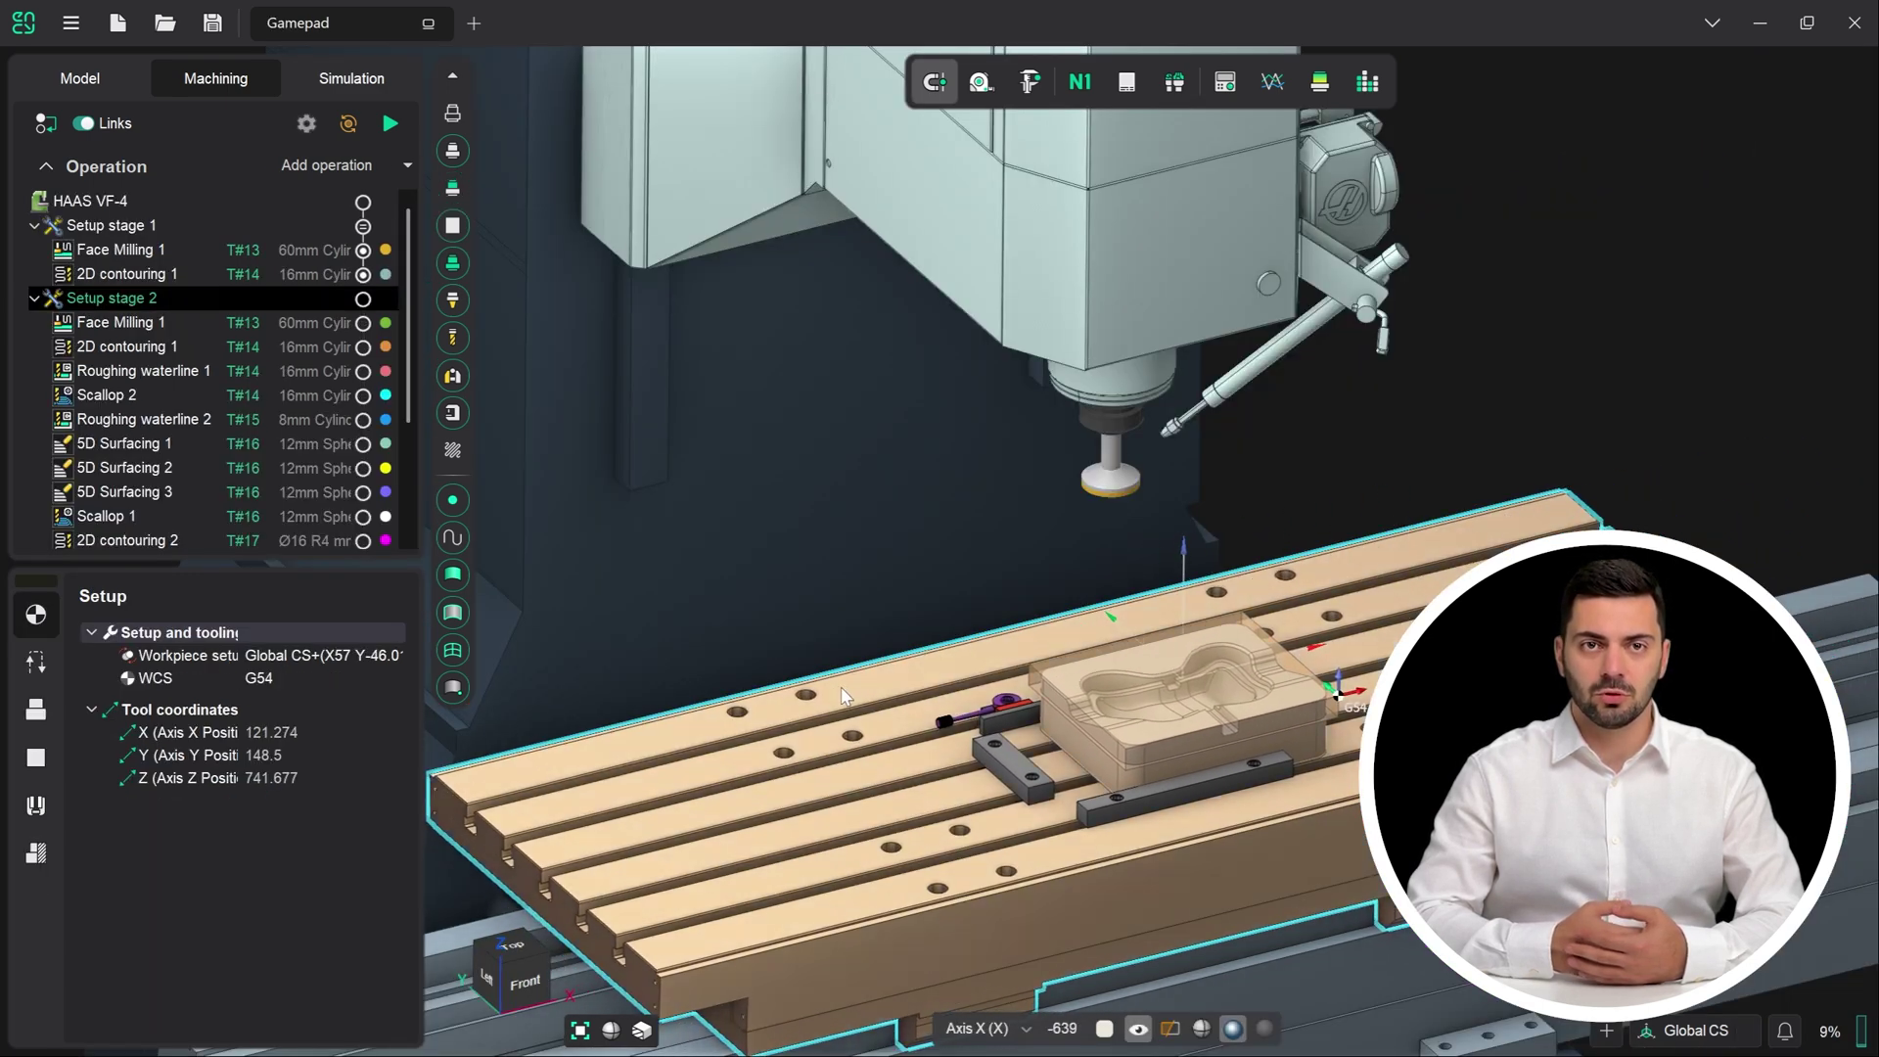
- In Workpiece setup, stand the Gamepad workpiece upright: X 23.471, Z 124, Ry -90
click(397, 654)
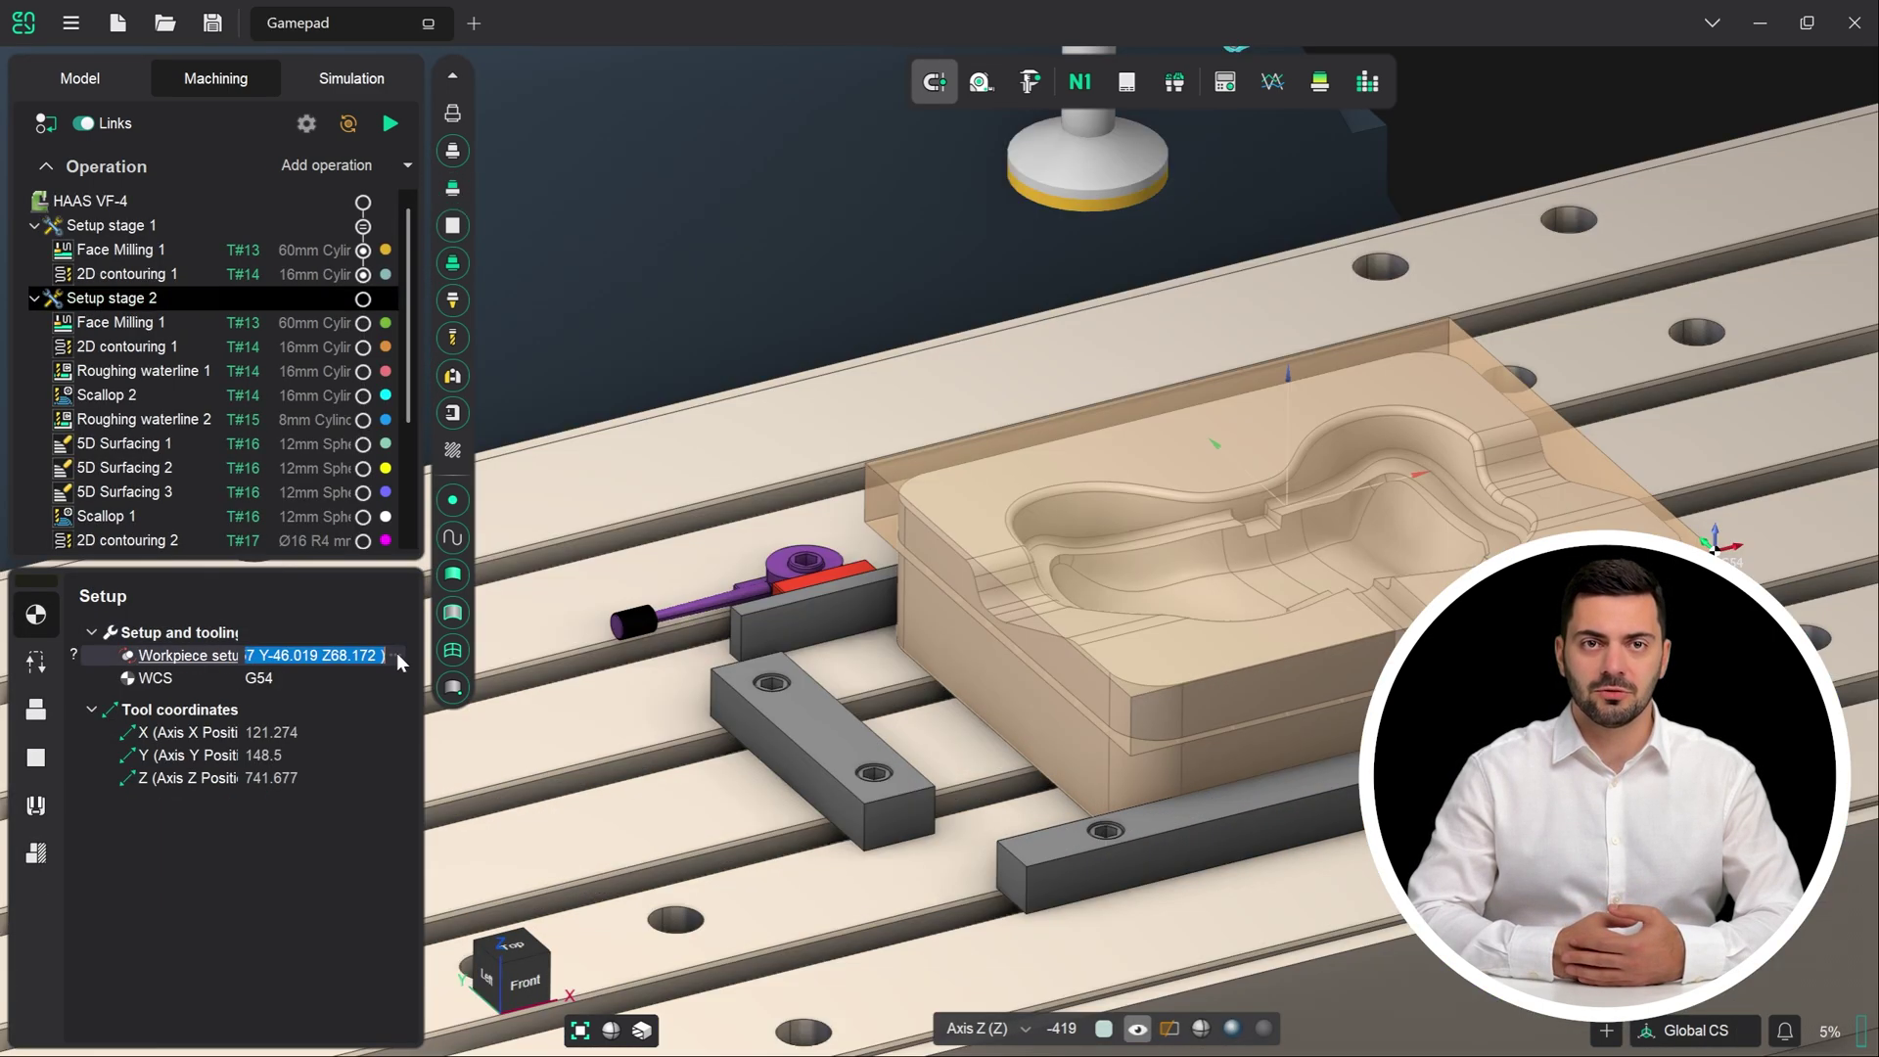
click(396, 654)
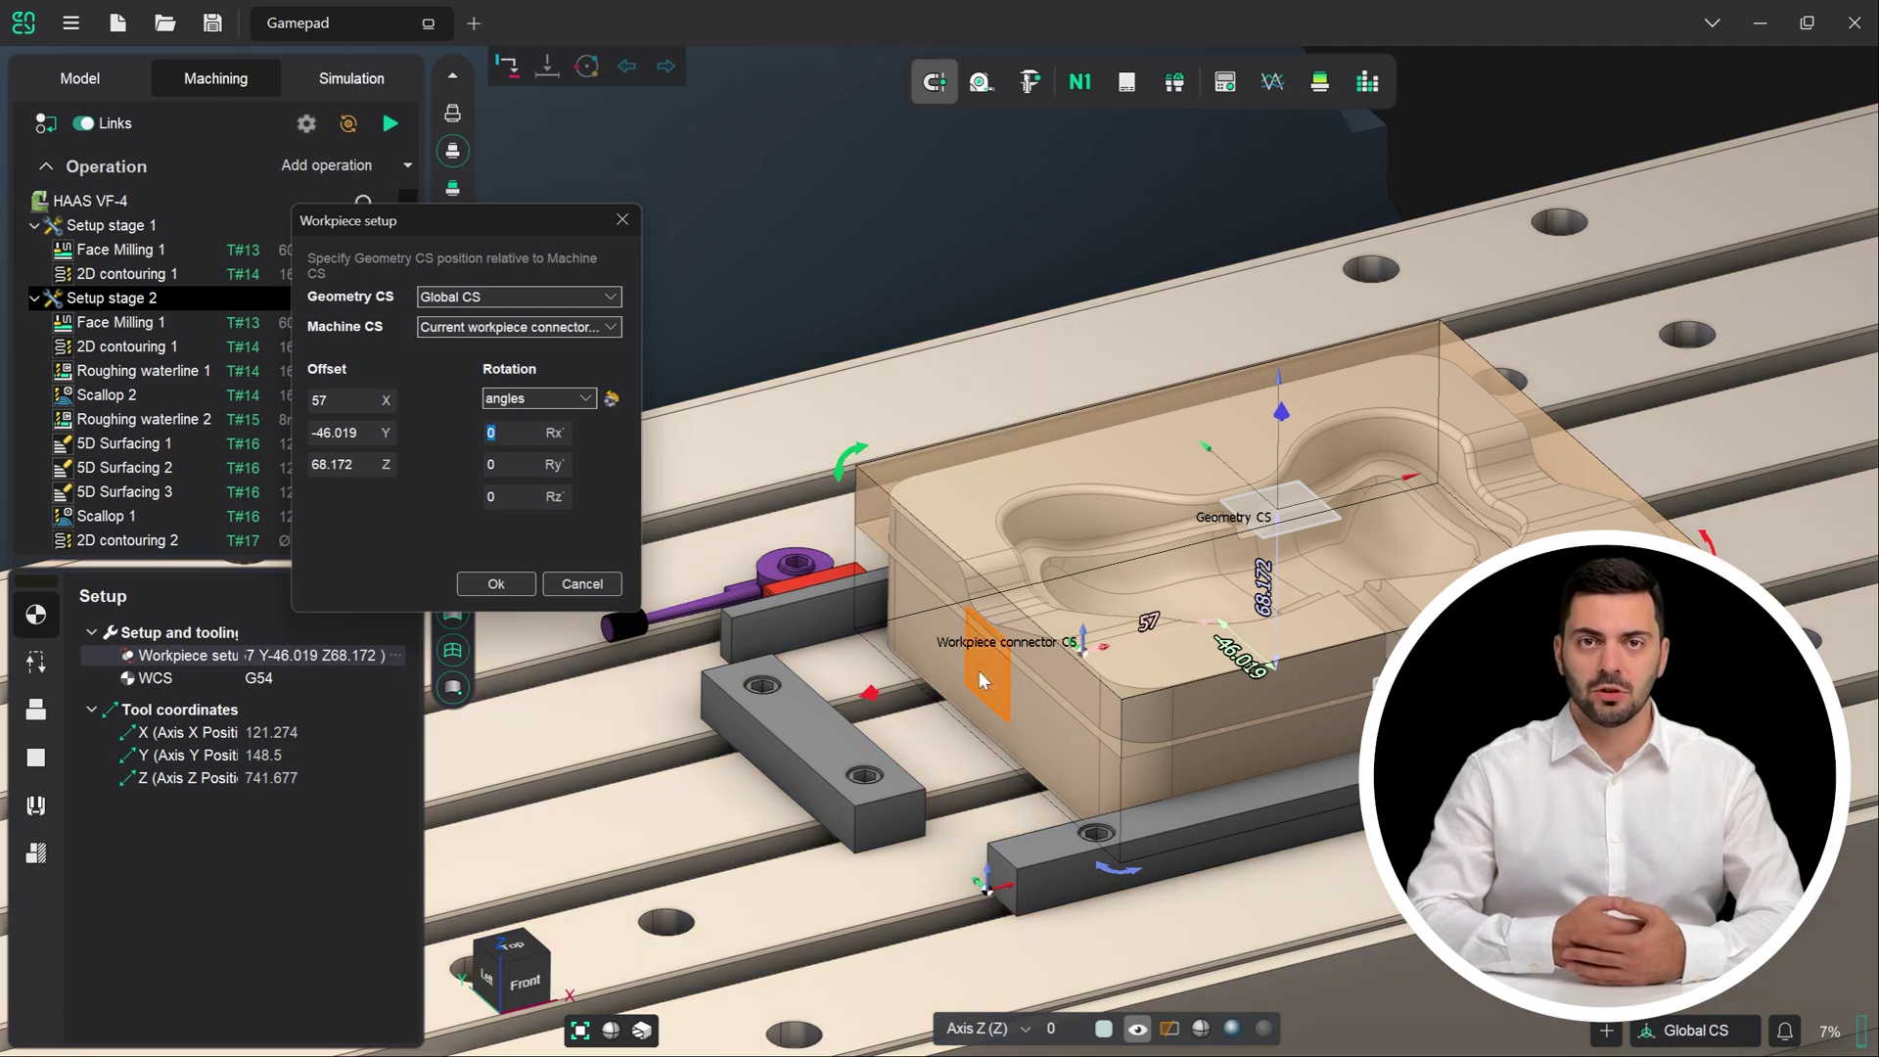
click(981, 679)
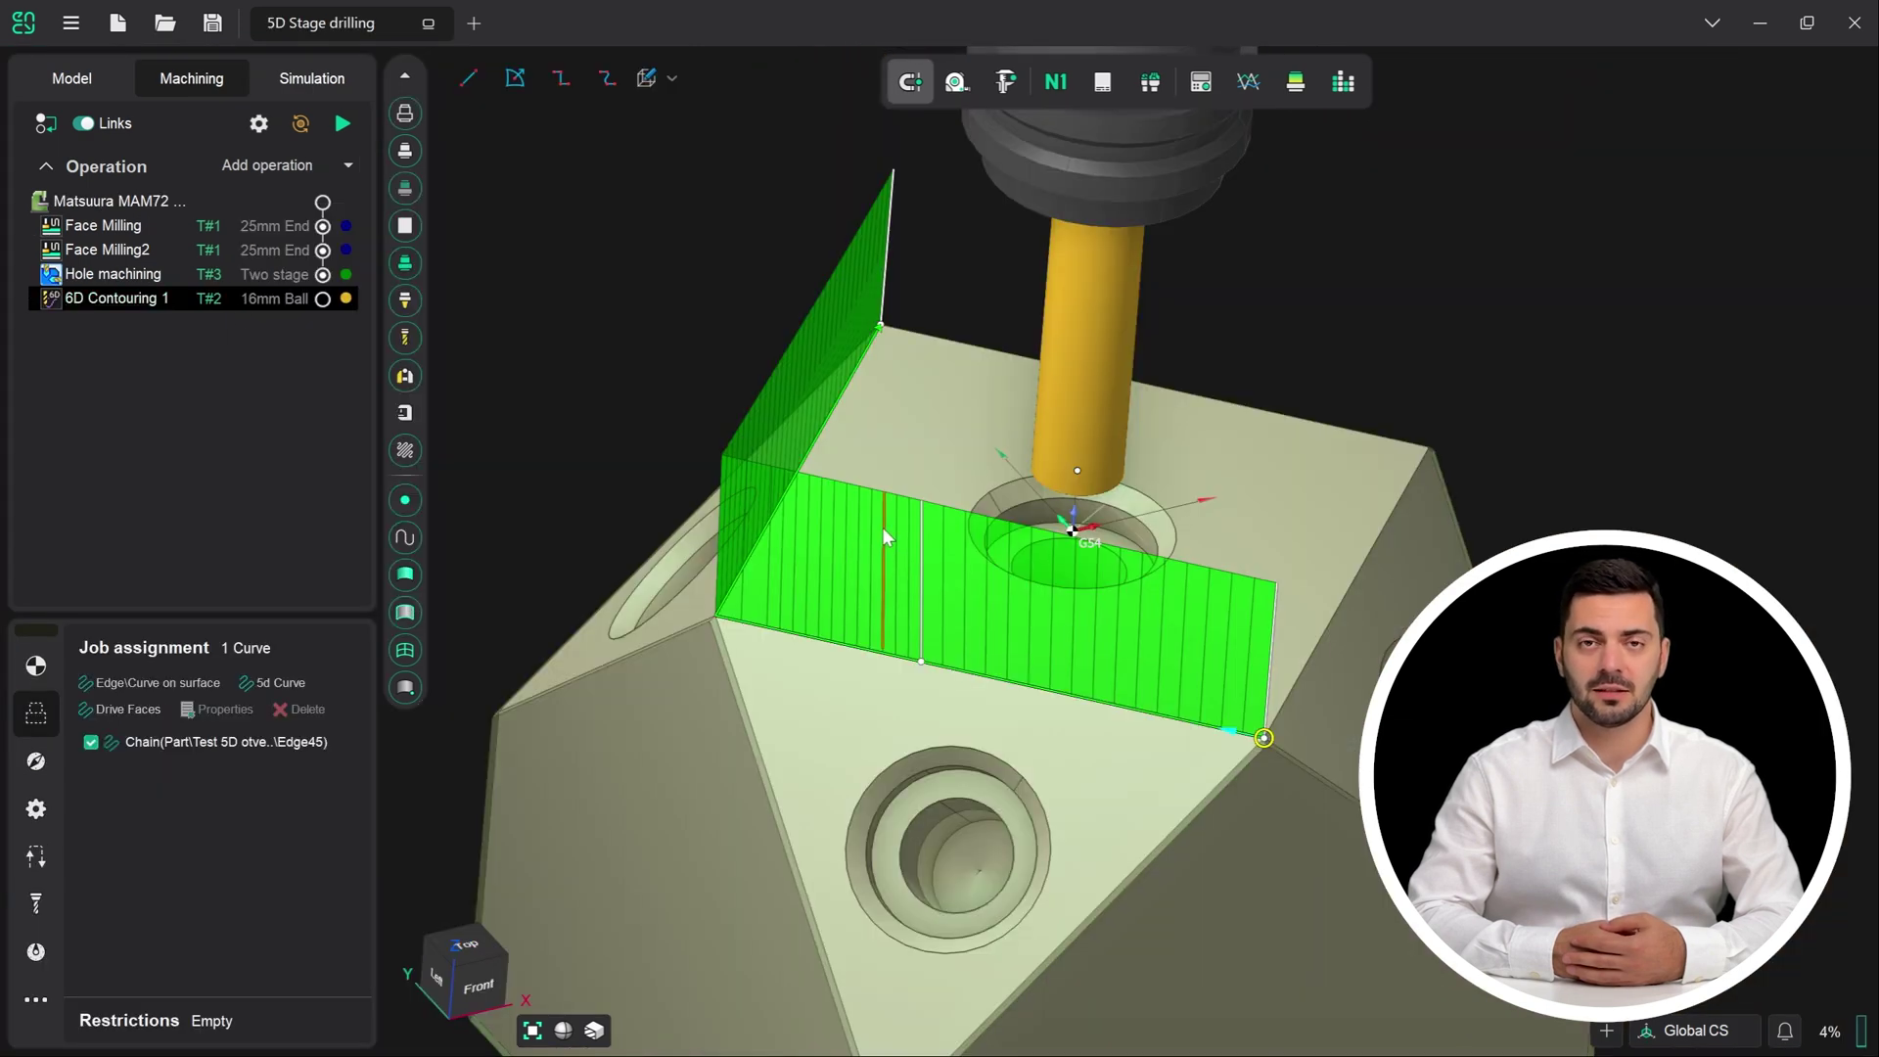
- Tilt the tool axis at a point on 6D Contouring 1's contour to 16.855°
click(883, 526)
drag(890, 510, 856, 519)
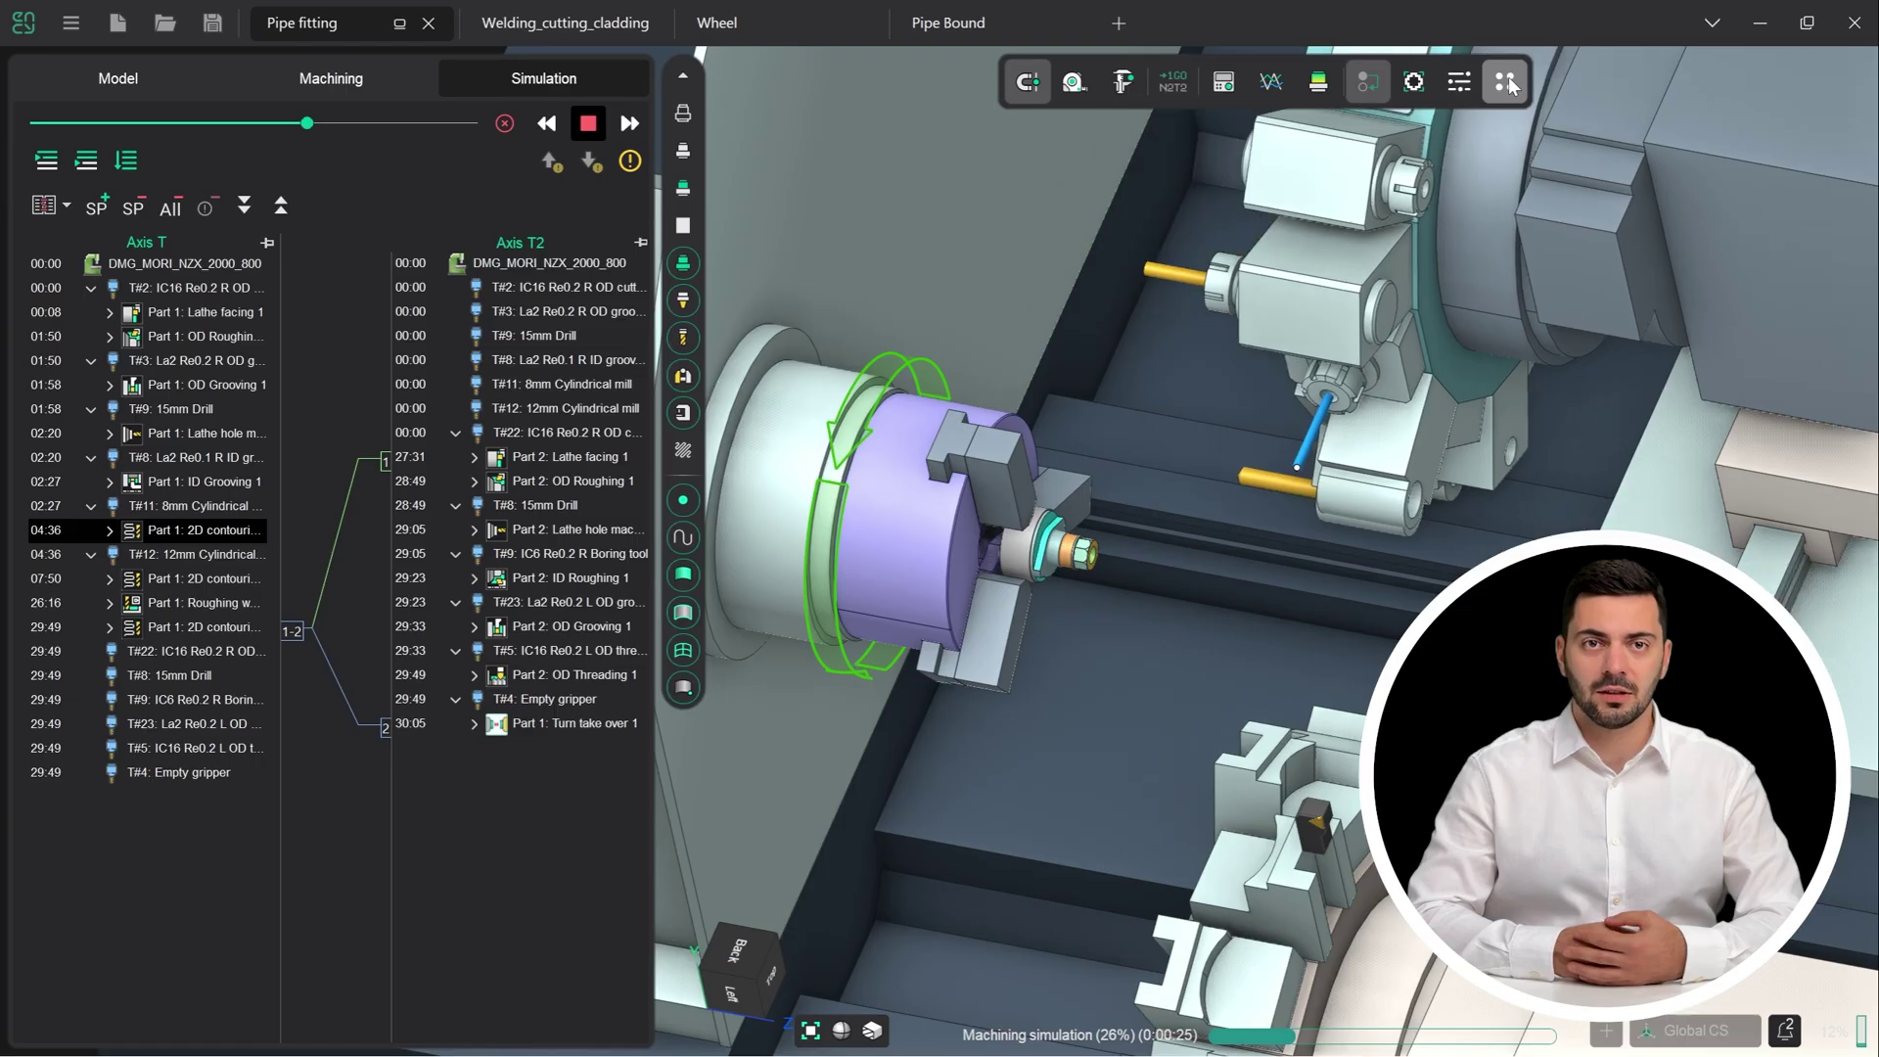
click(1508, 84)
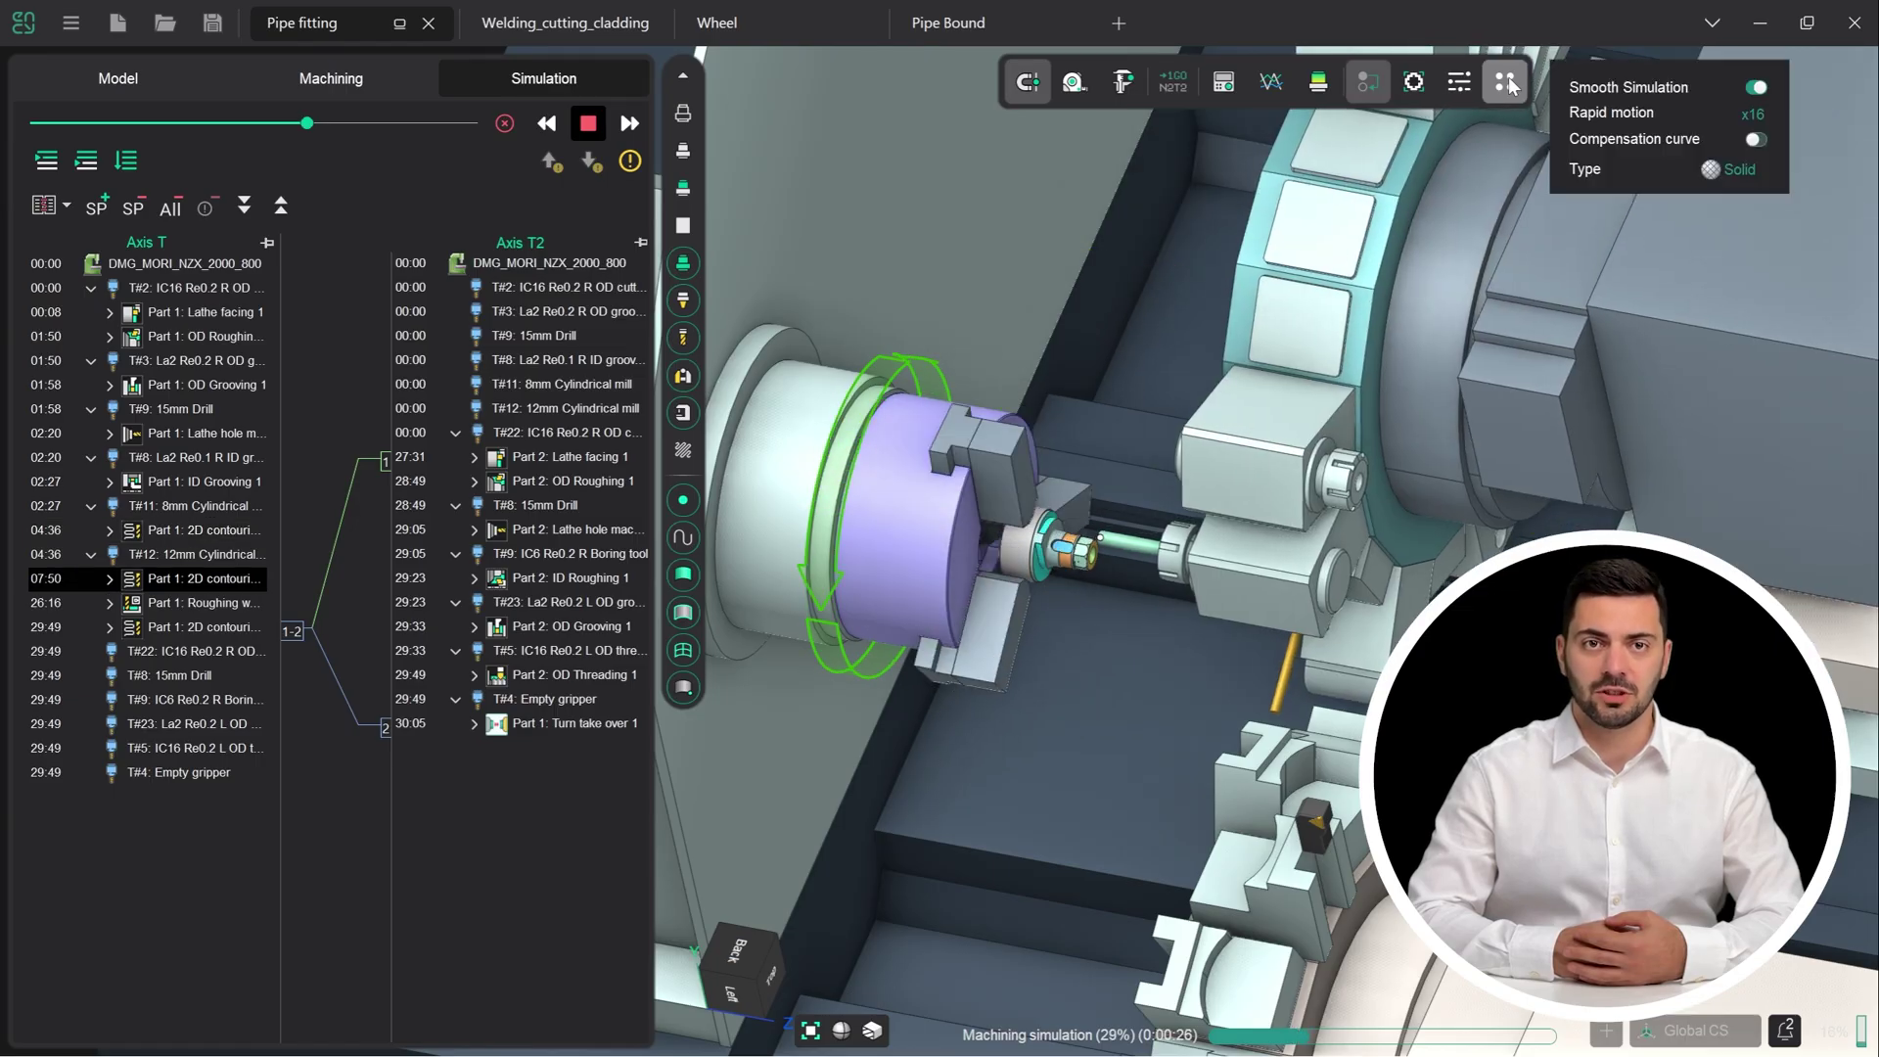
- List the Pipe fitting simulation's stock types: Solid, Voxel 3D and Voxel 5D
click(1738, 171)
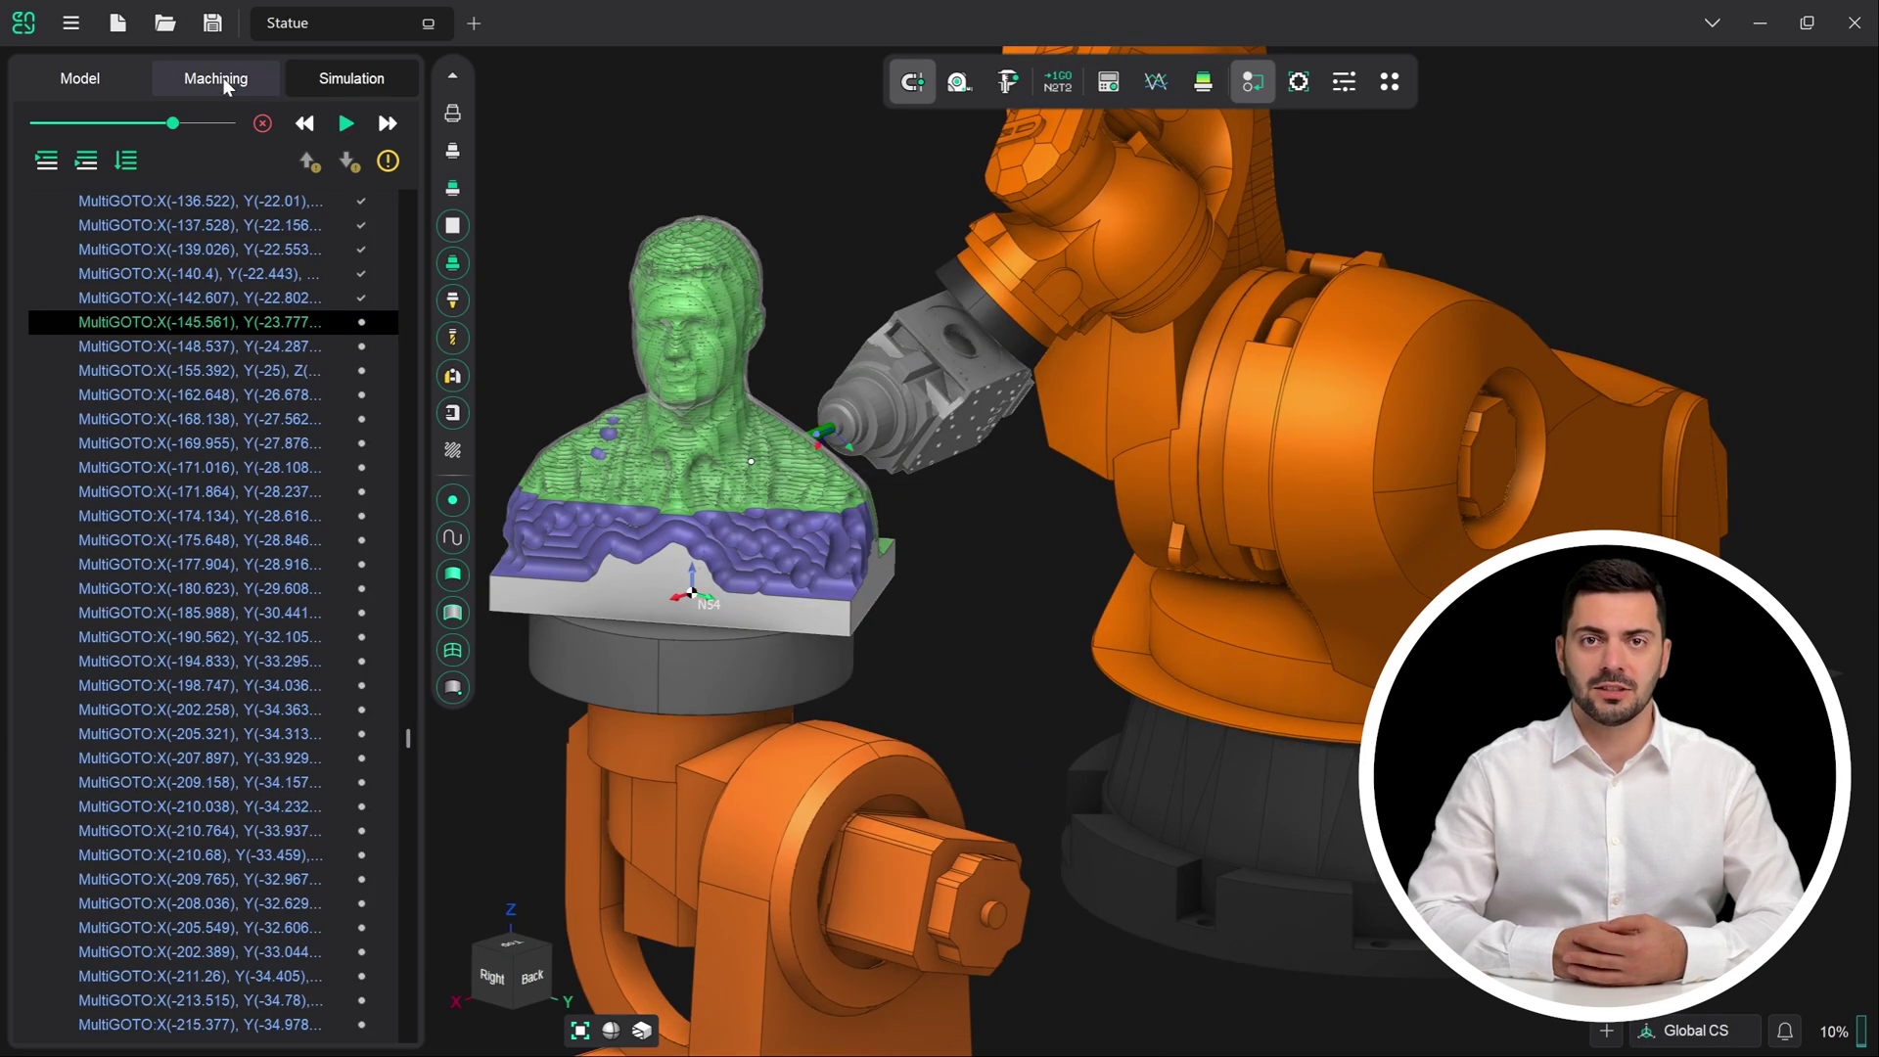
- Browse the Statue project's machining operations and model tree, then switch to the Simulation view
click(231, 78)
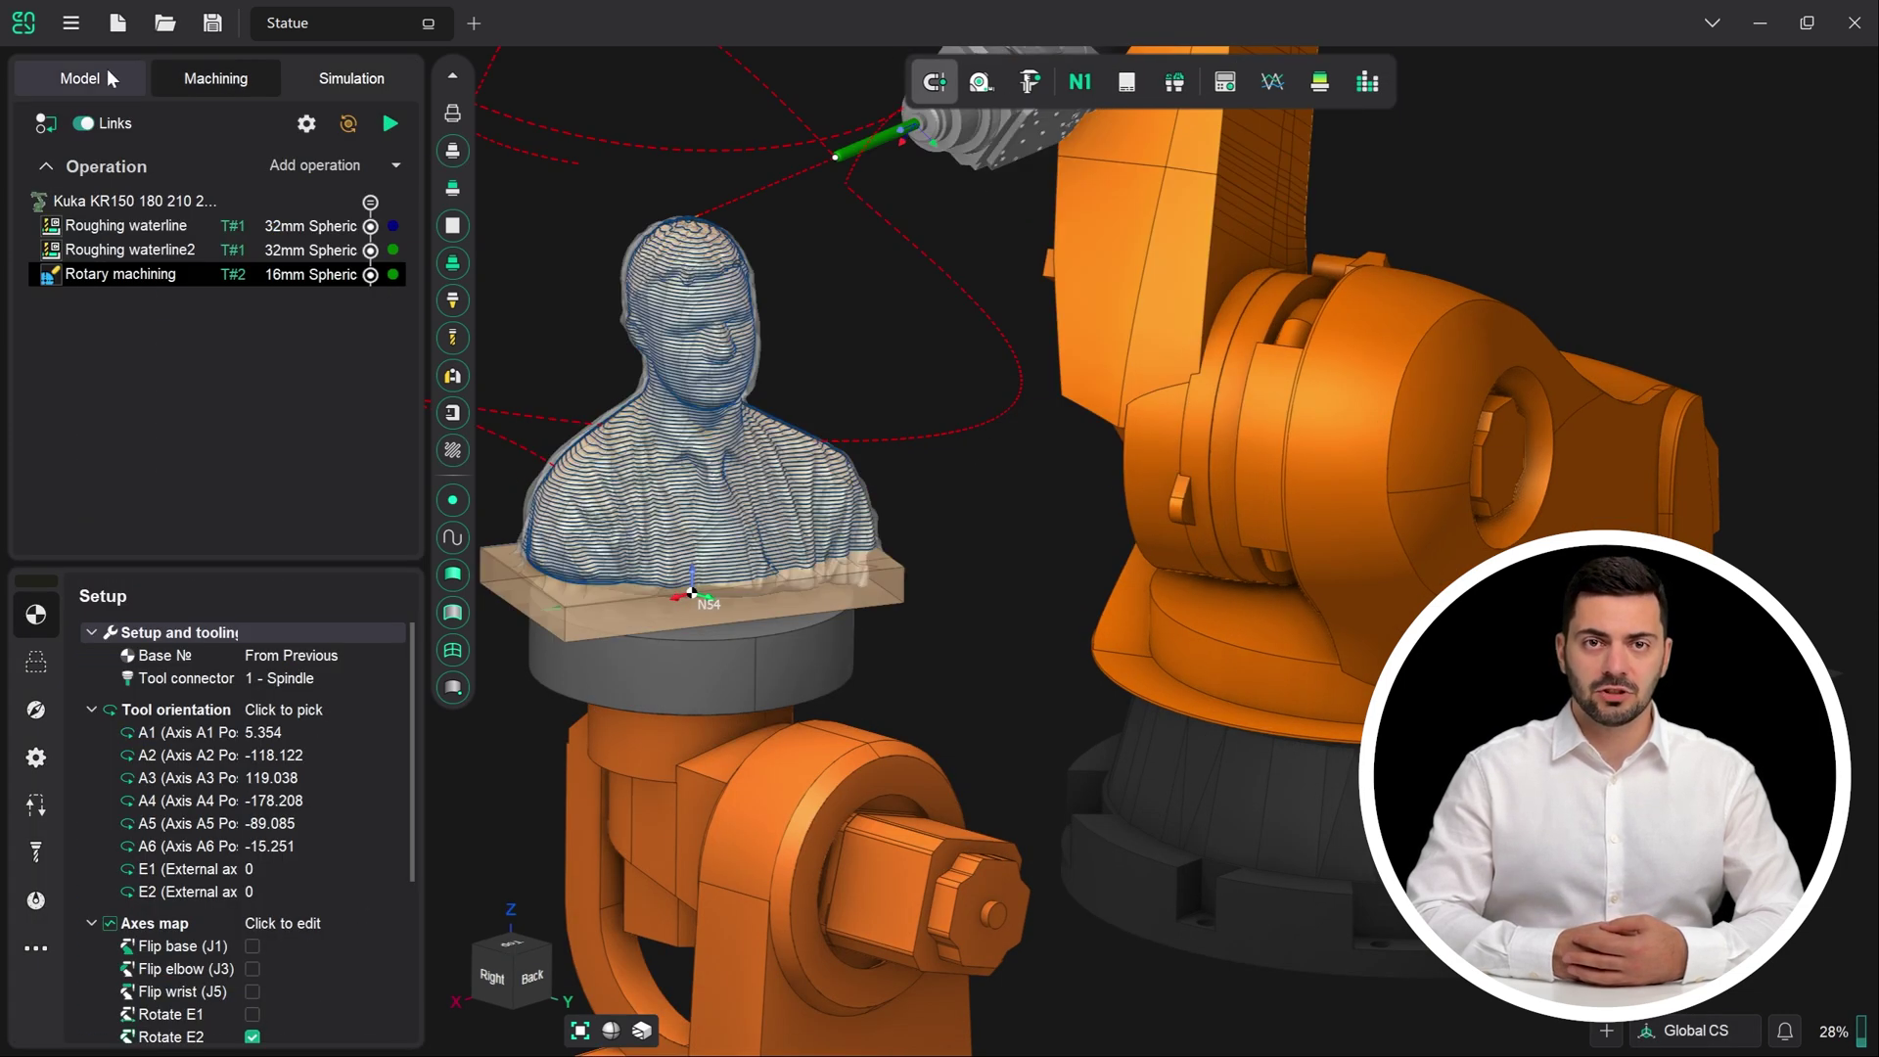
click(76, 78)
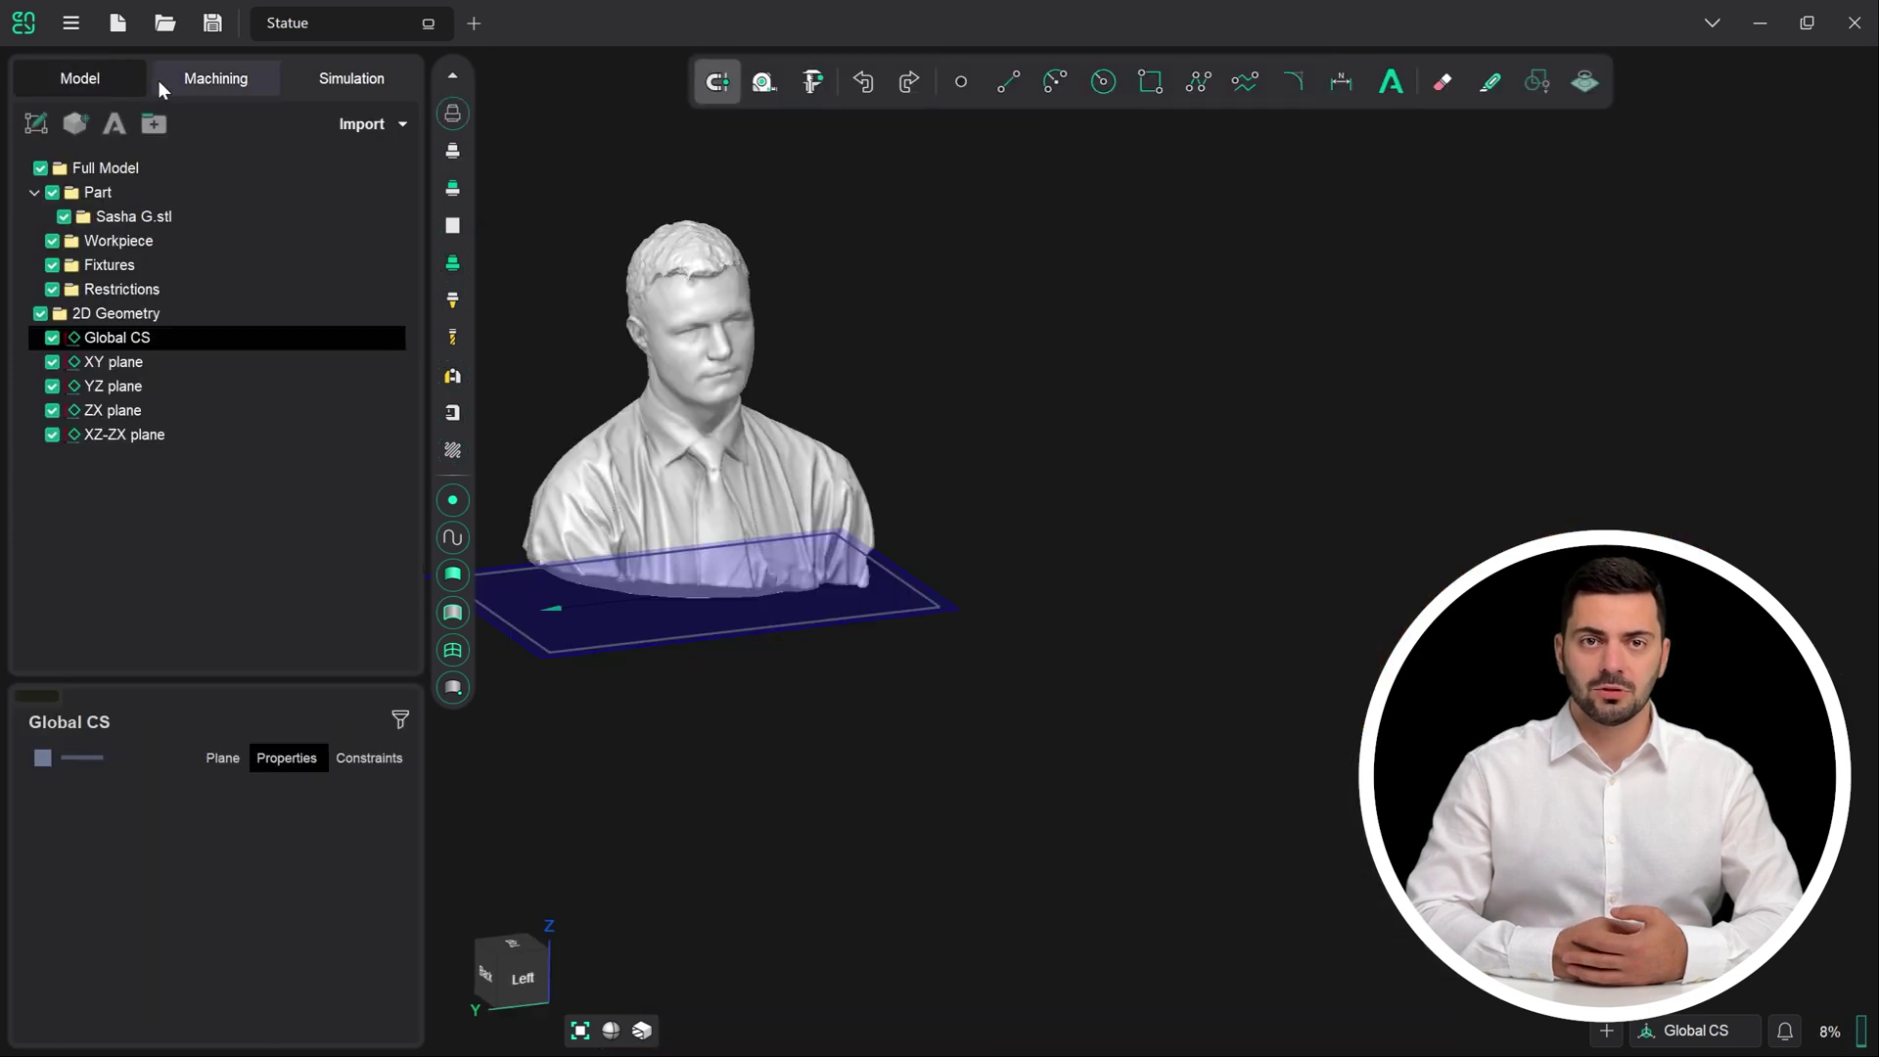
click(223, 80)
click(342, 79)
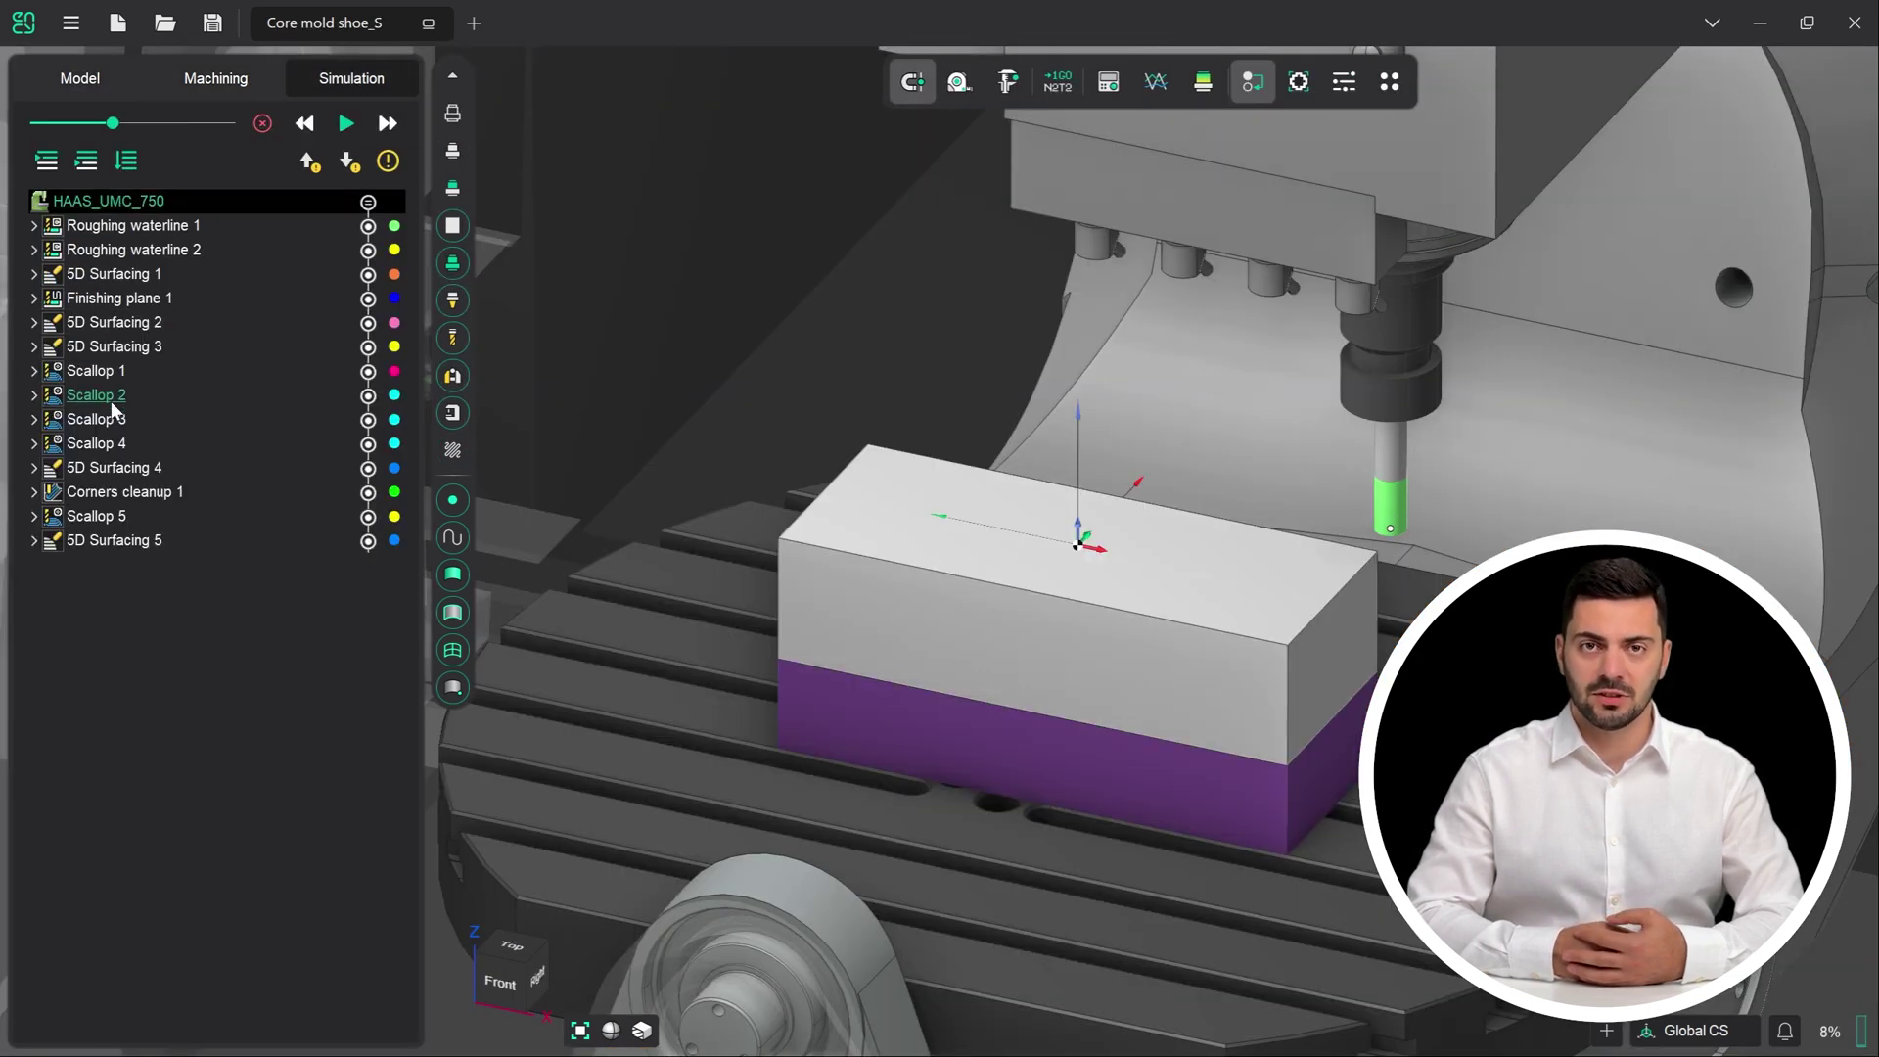
- Play the Core mold shoe_S simulation from Scallop 3 and inspect String4 in Corners cleanup 1's Region4
click(112, 420)
click(97, 162)
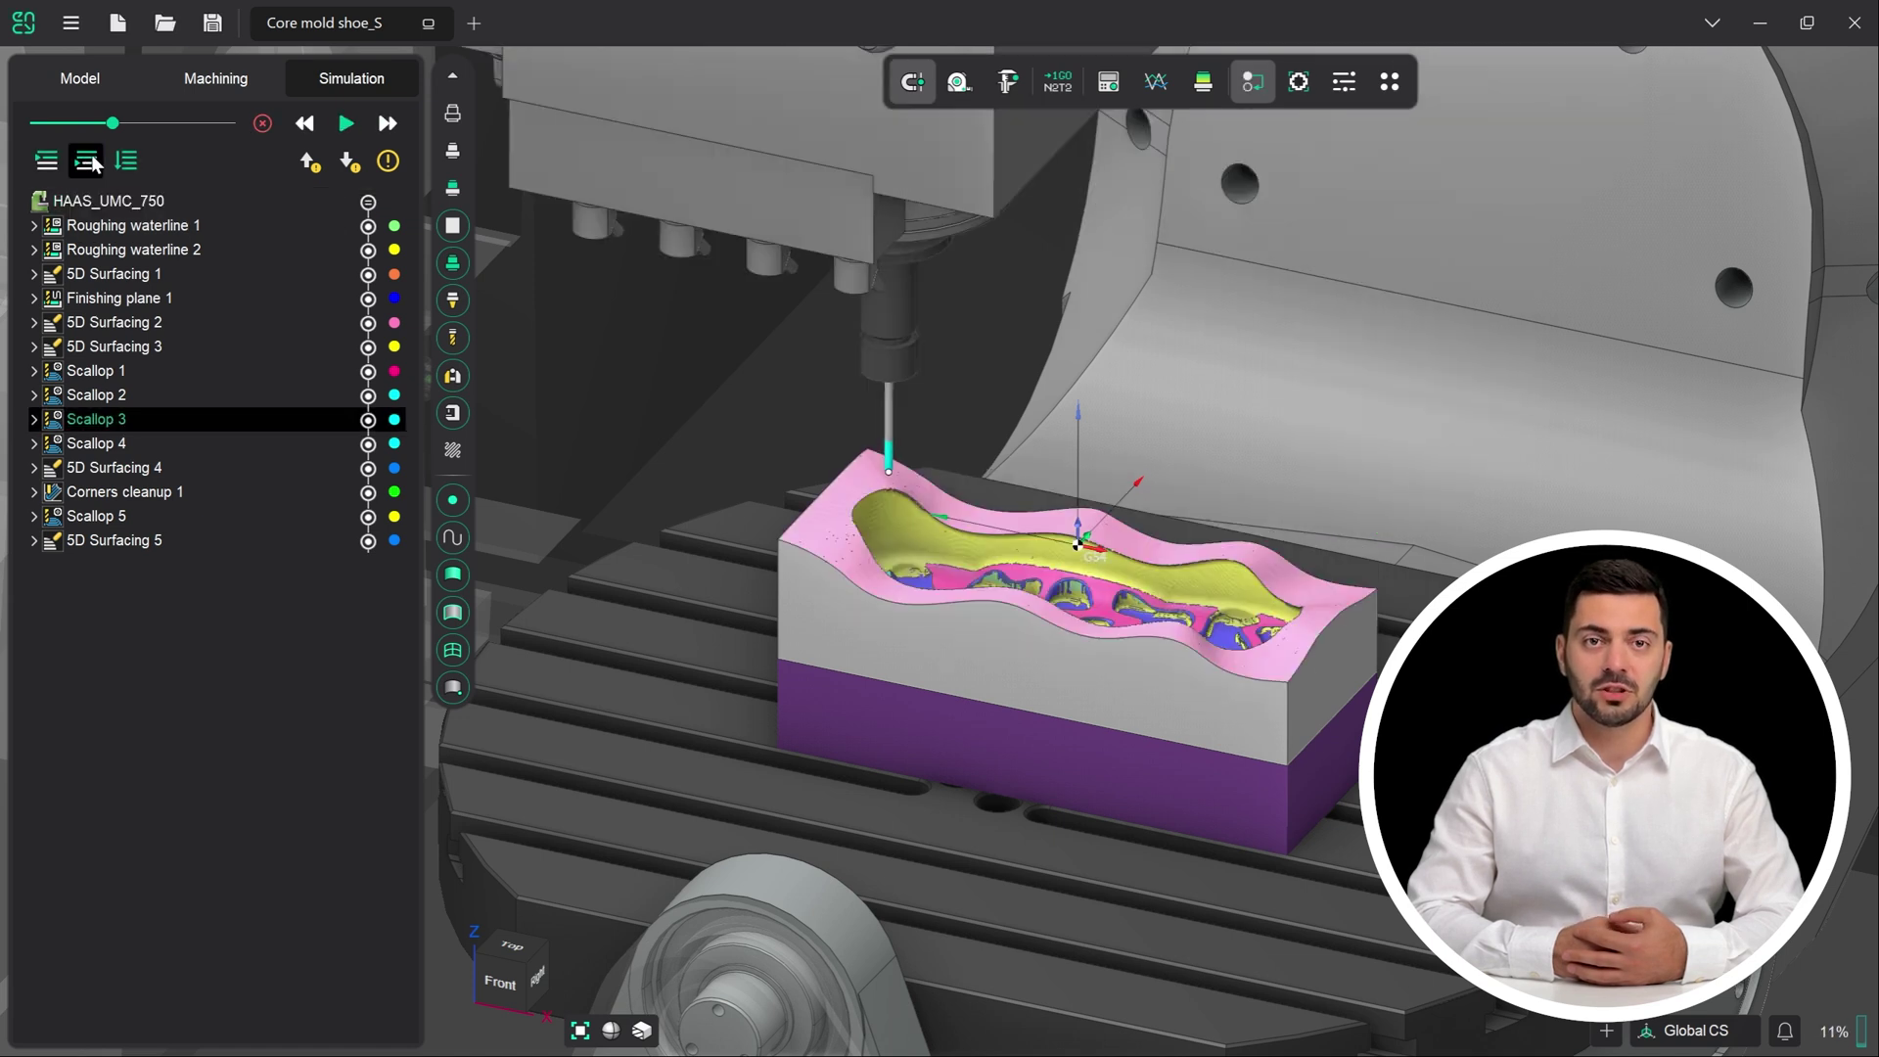
click(34, 494)
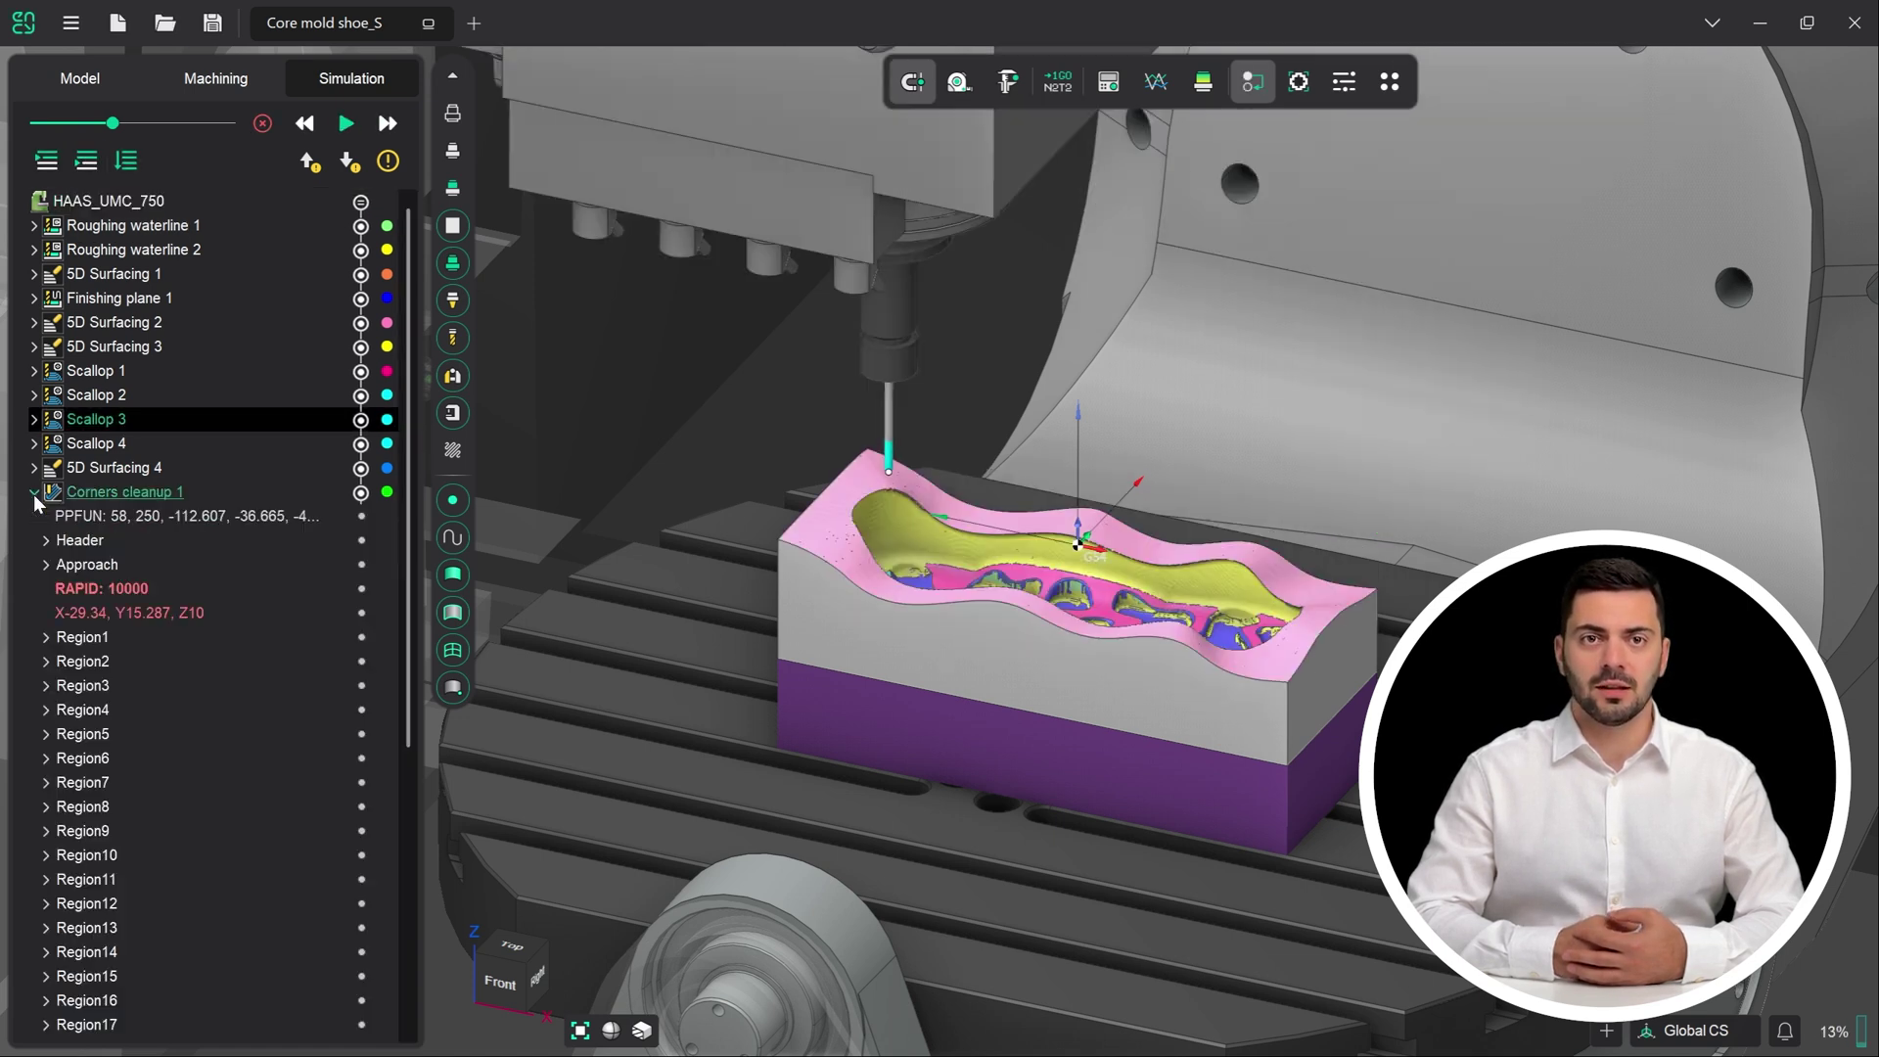
click(90, 804)
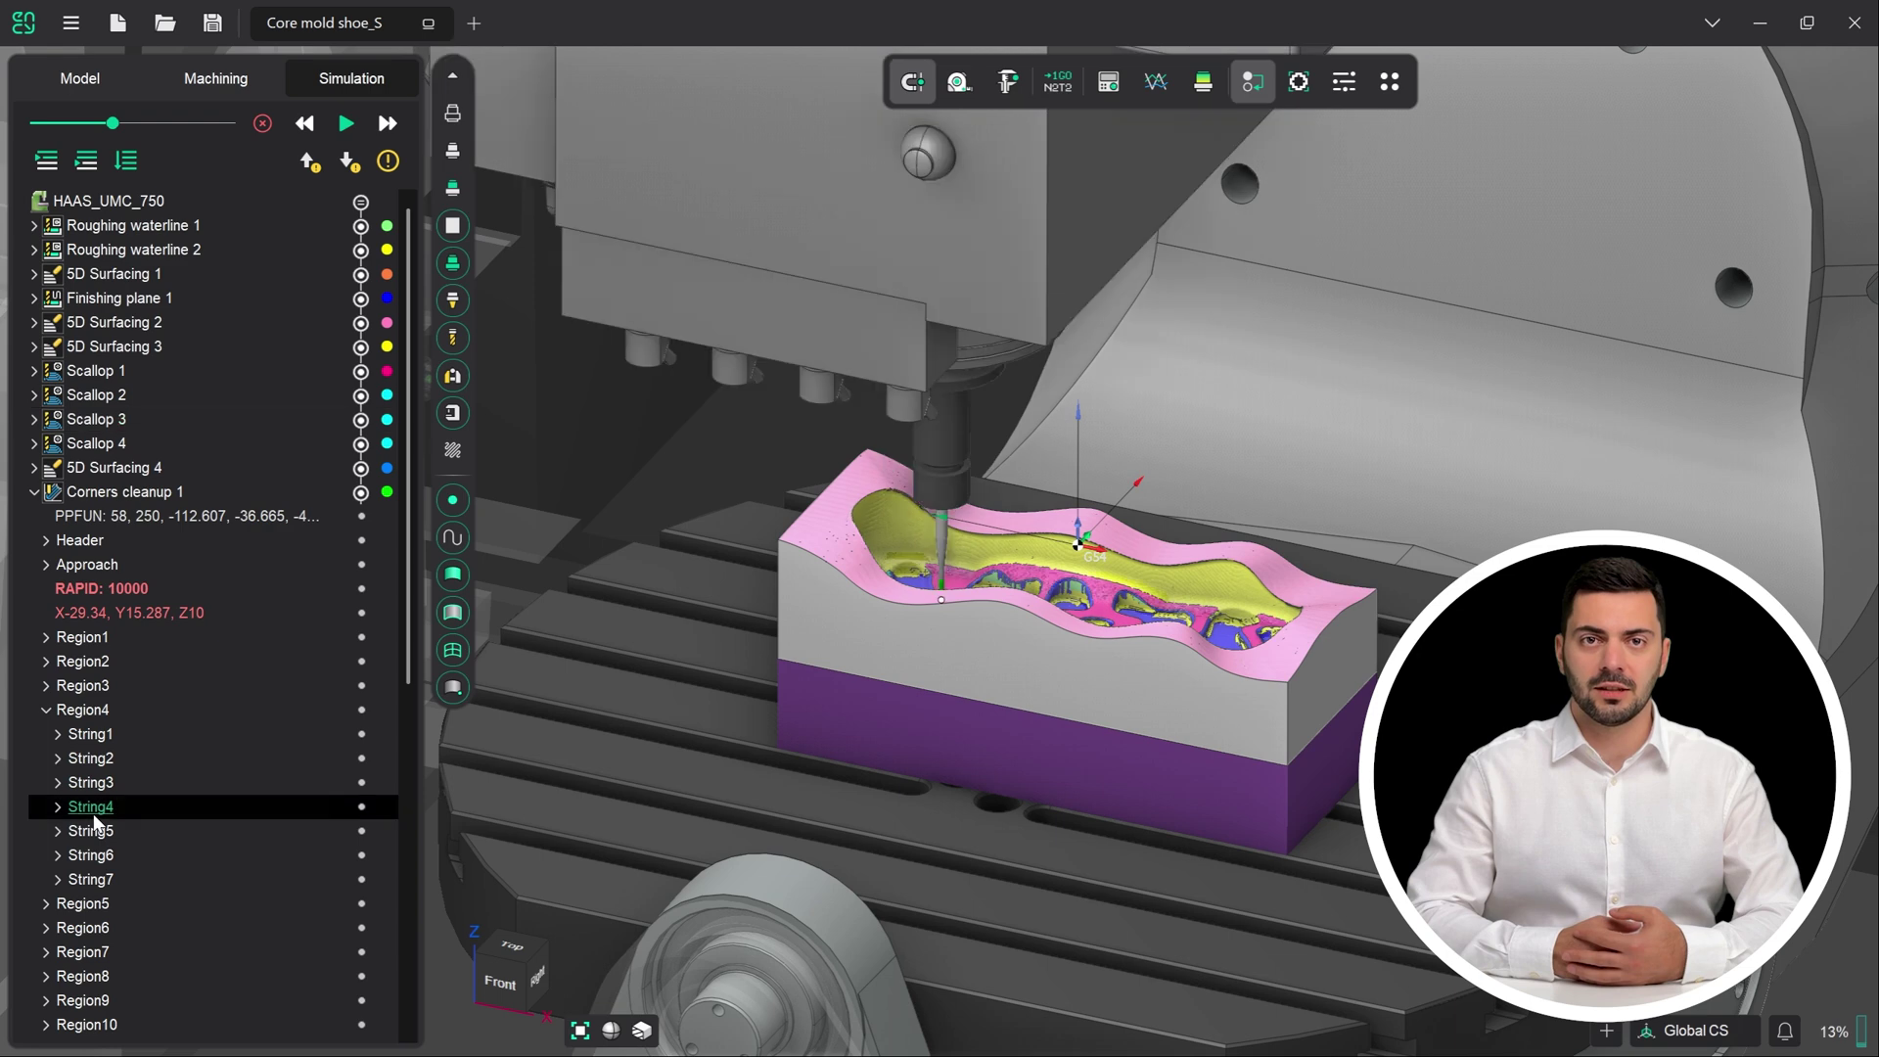
double_click(78, 807)
click(147, 881)
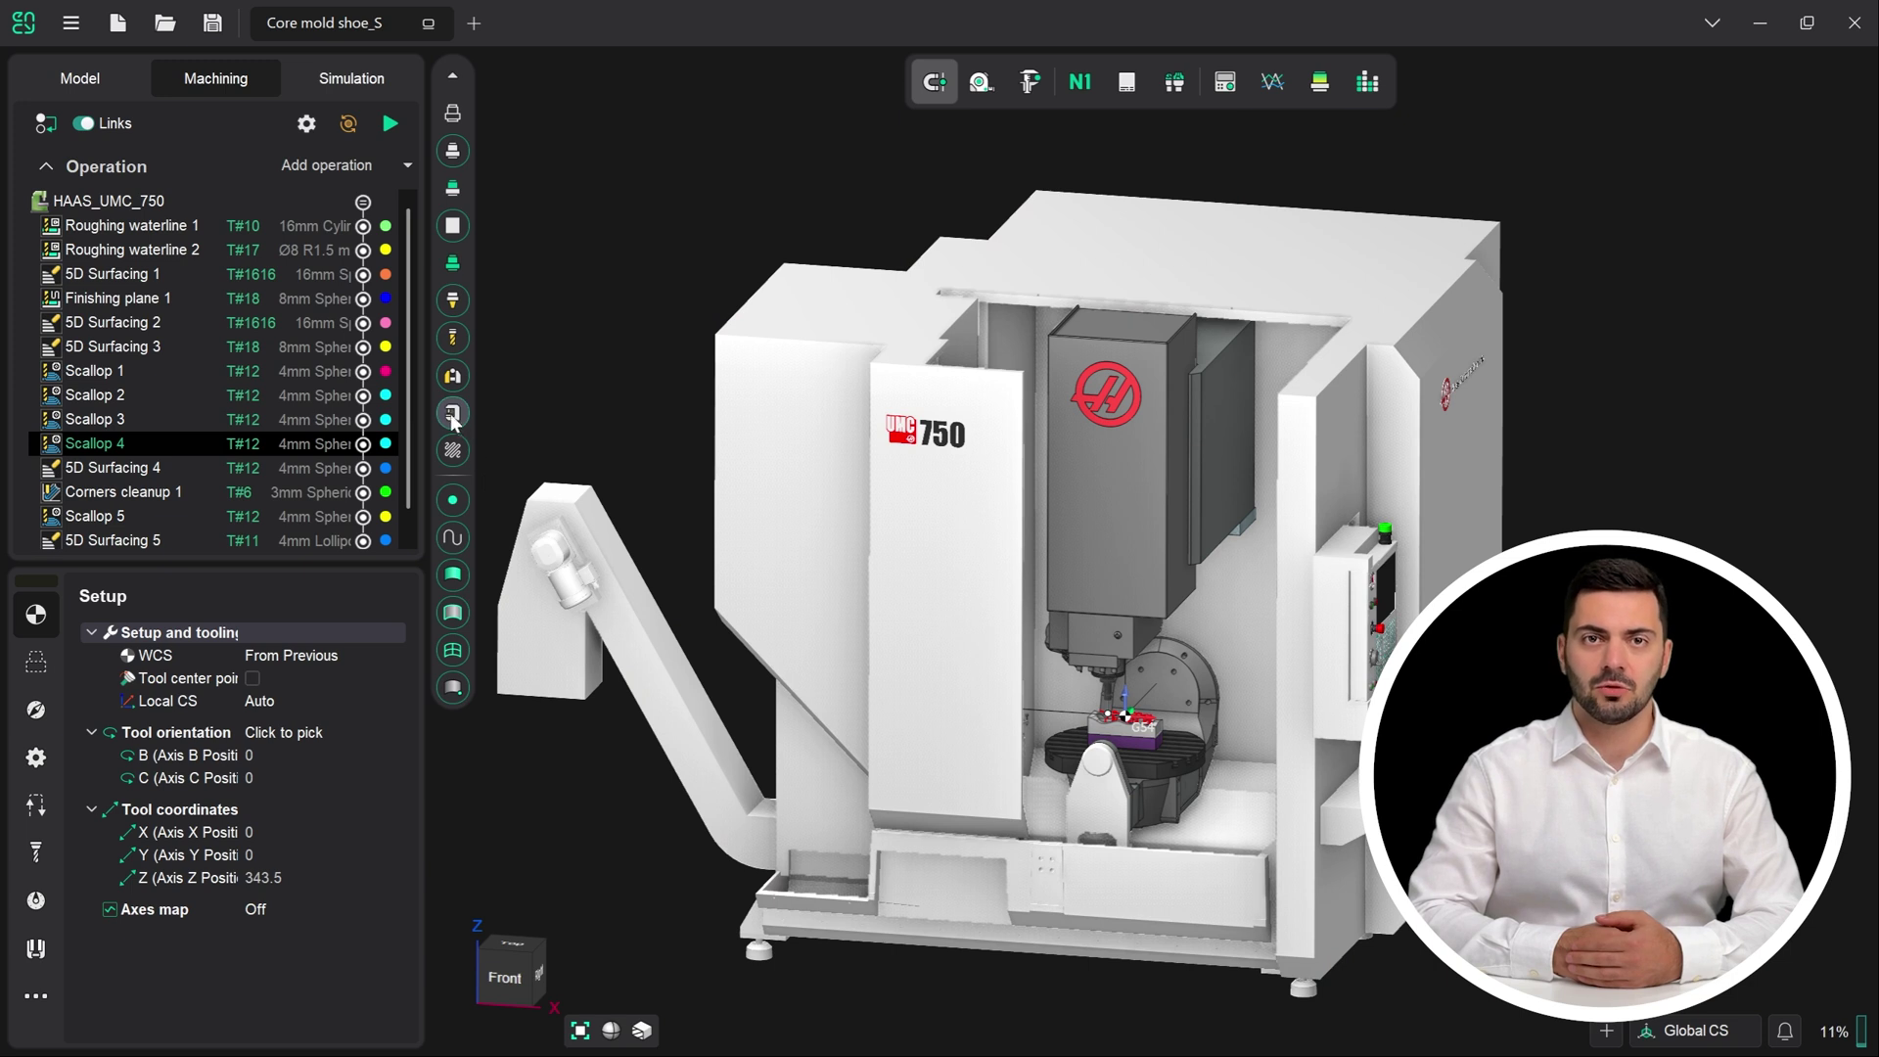
- Hide the machine and cutter, toggle the holder off and on, and open the holder's display settings
click(450, 413)
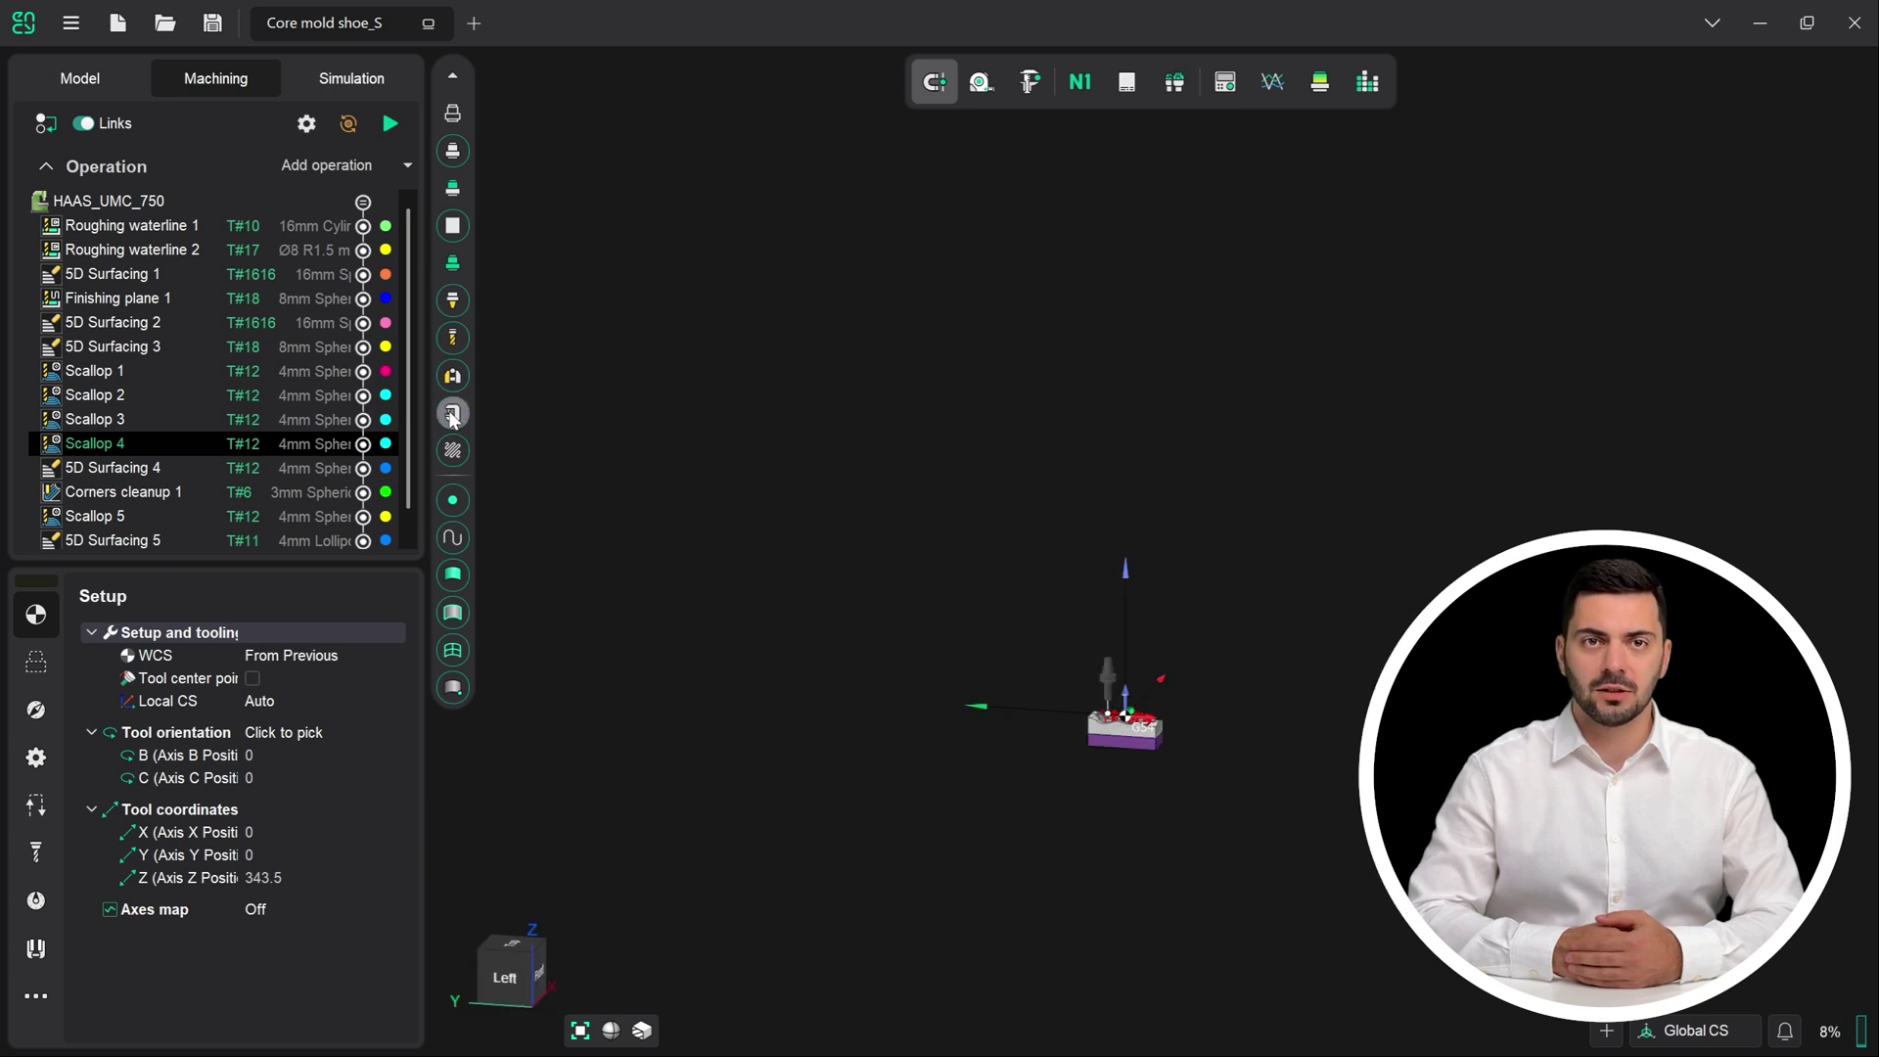
click(580, 1031)
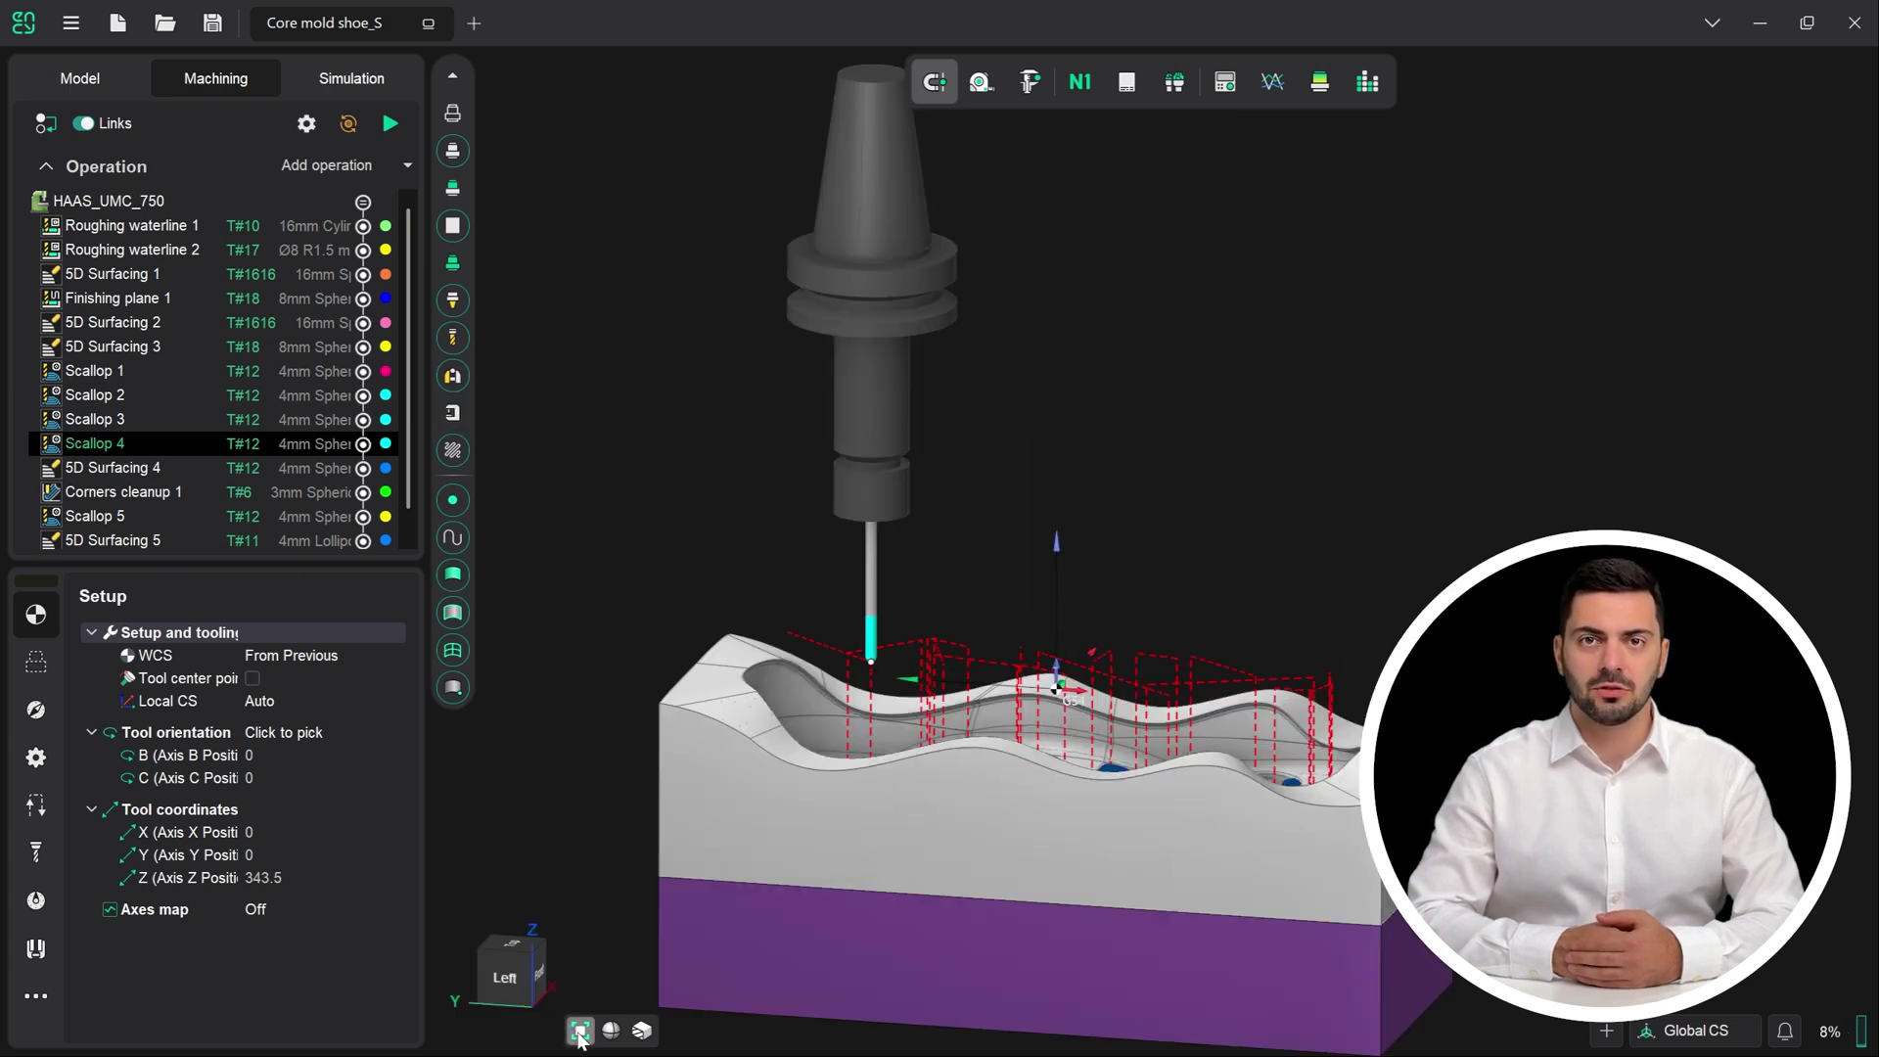
click(450, 338)
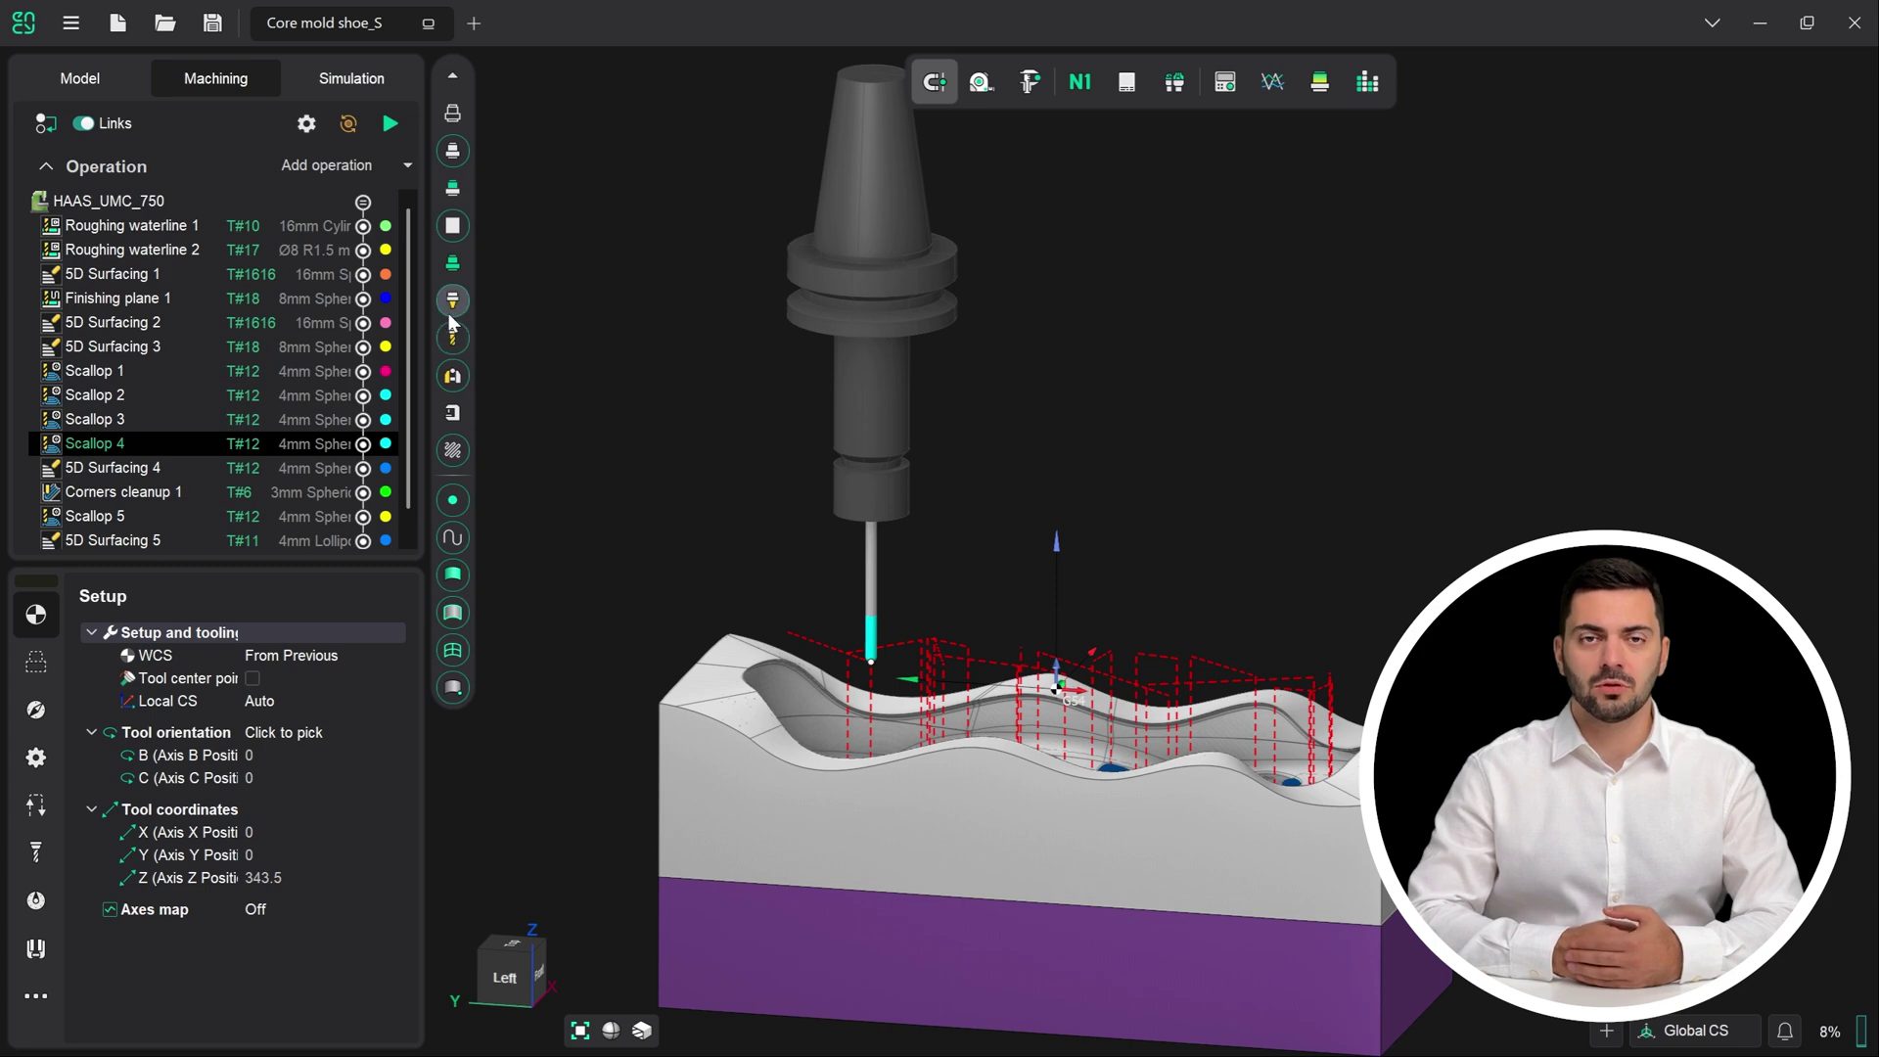
click(452, 303)
click(452, 304)
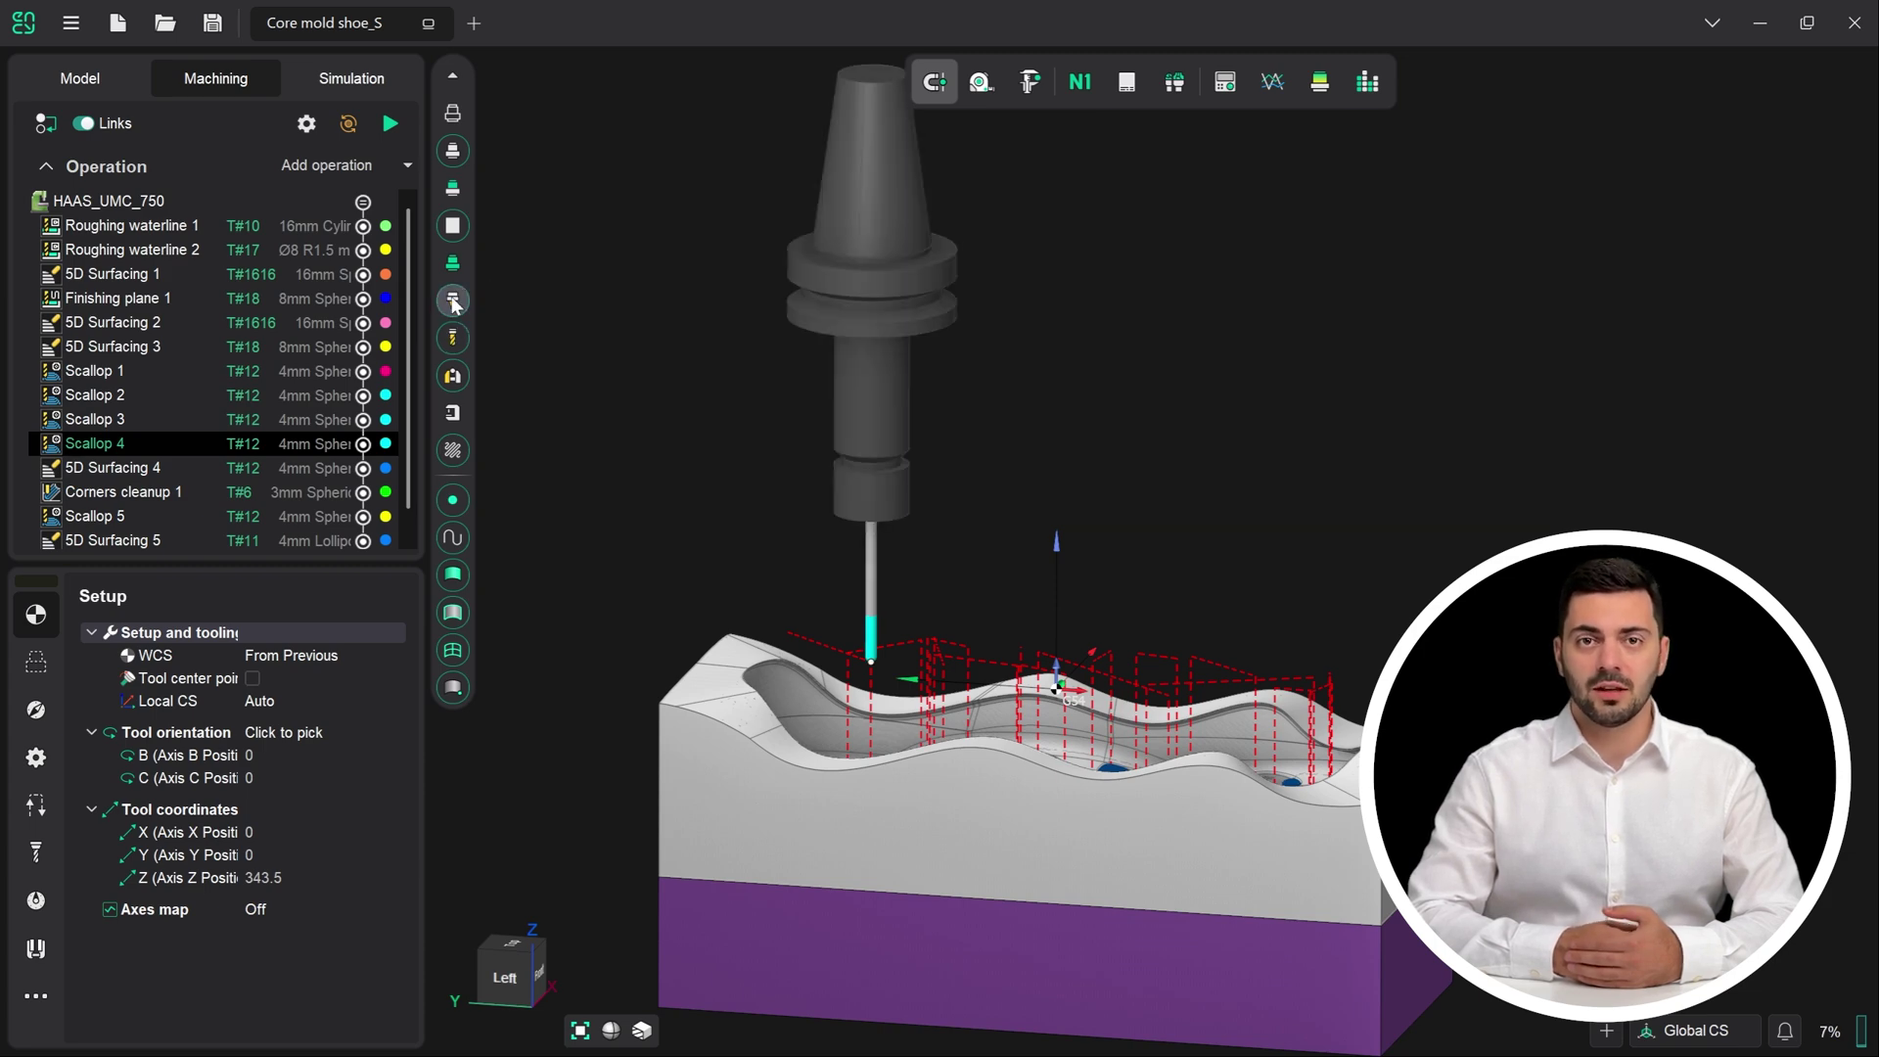
right_click(454, 305)
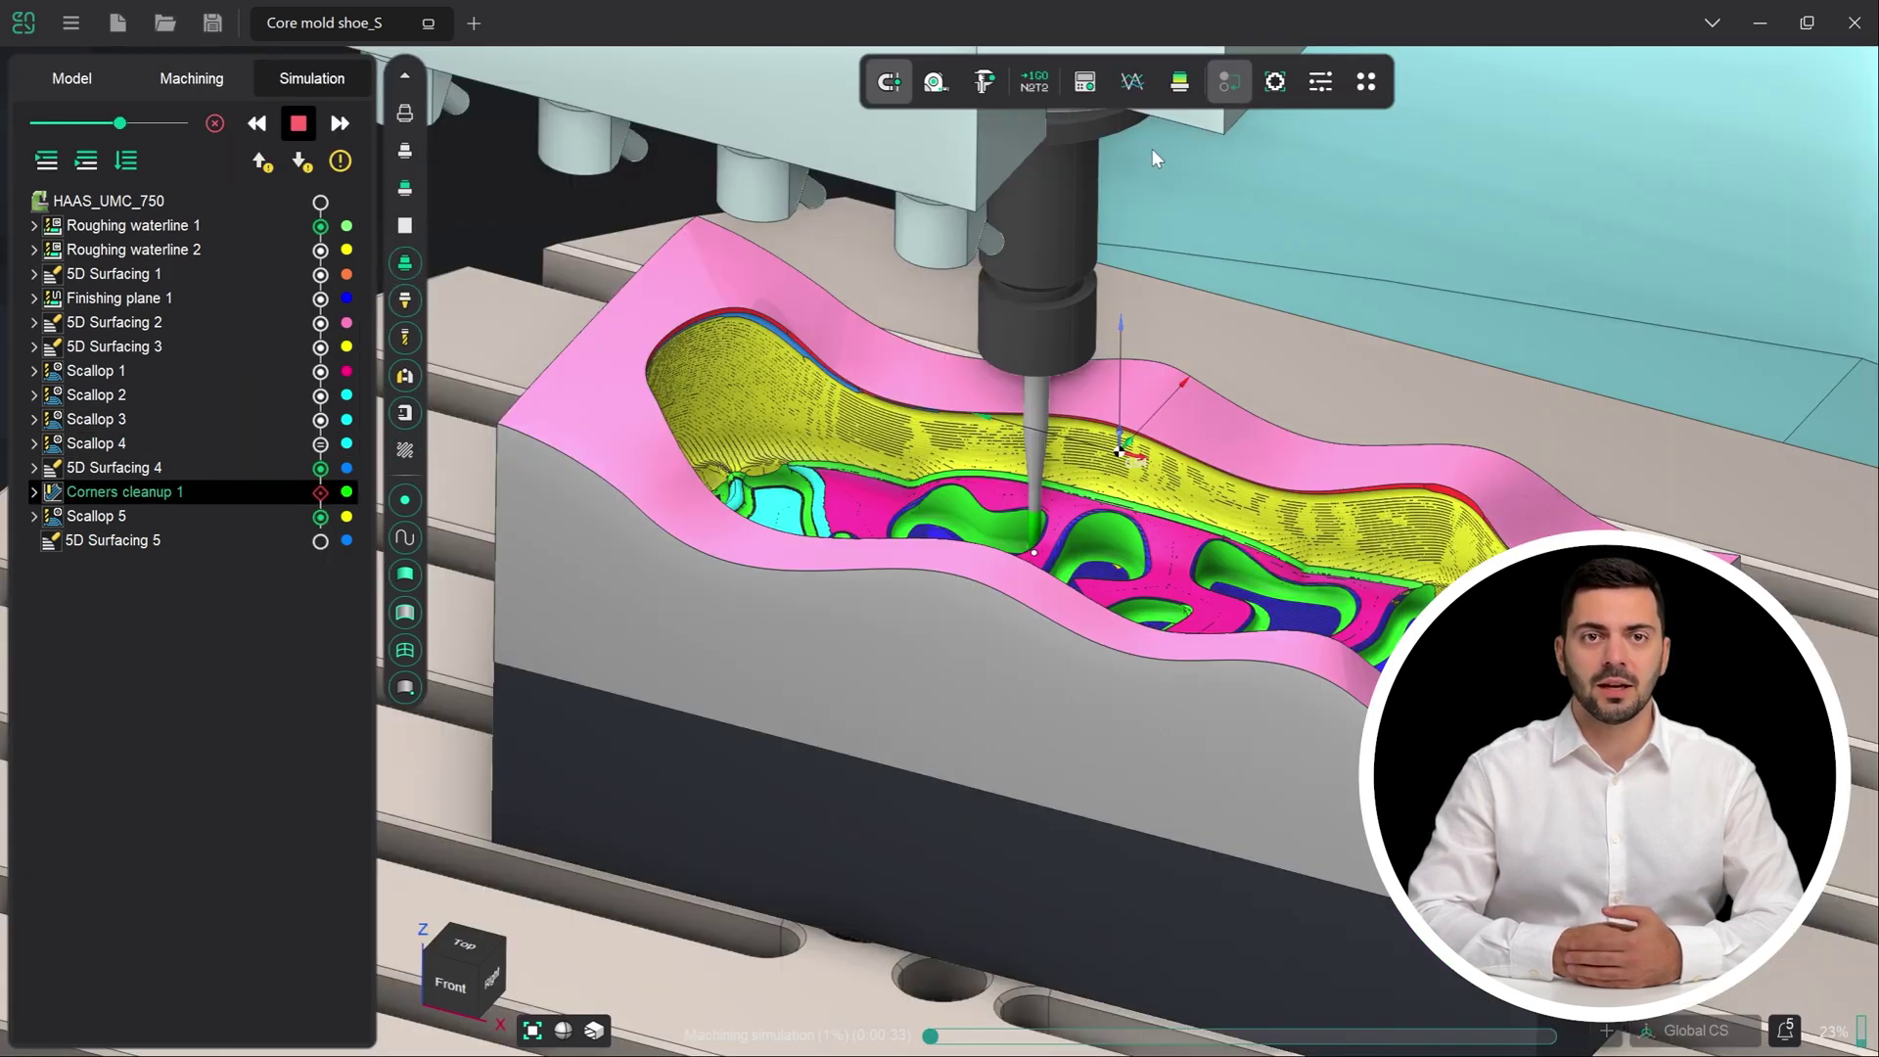
- Show the deviation colour map comparing the simulated core mold shoe with the target model
click(1180, 84)
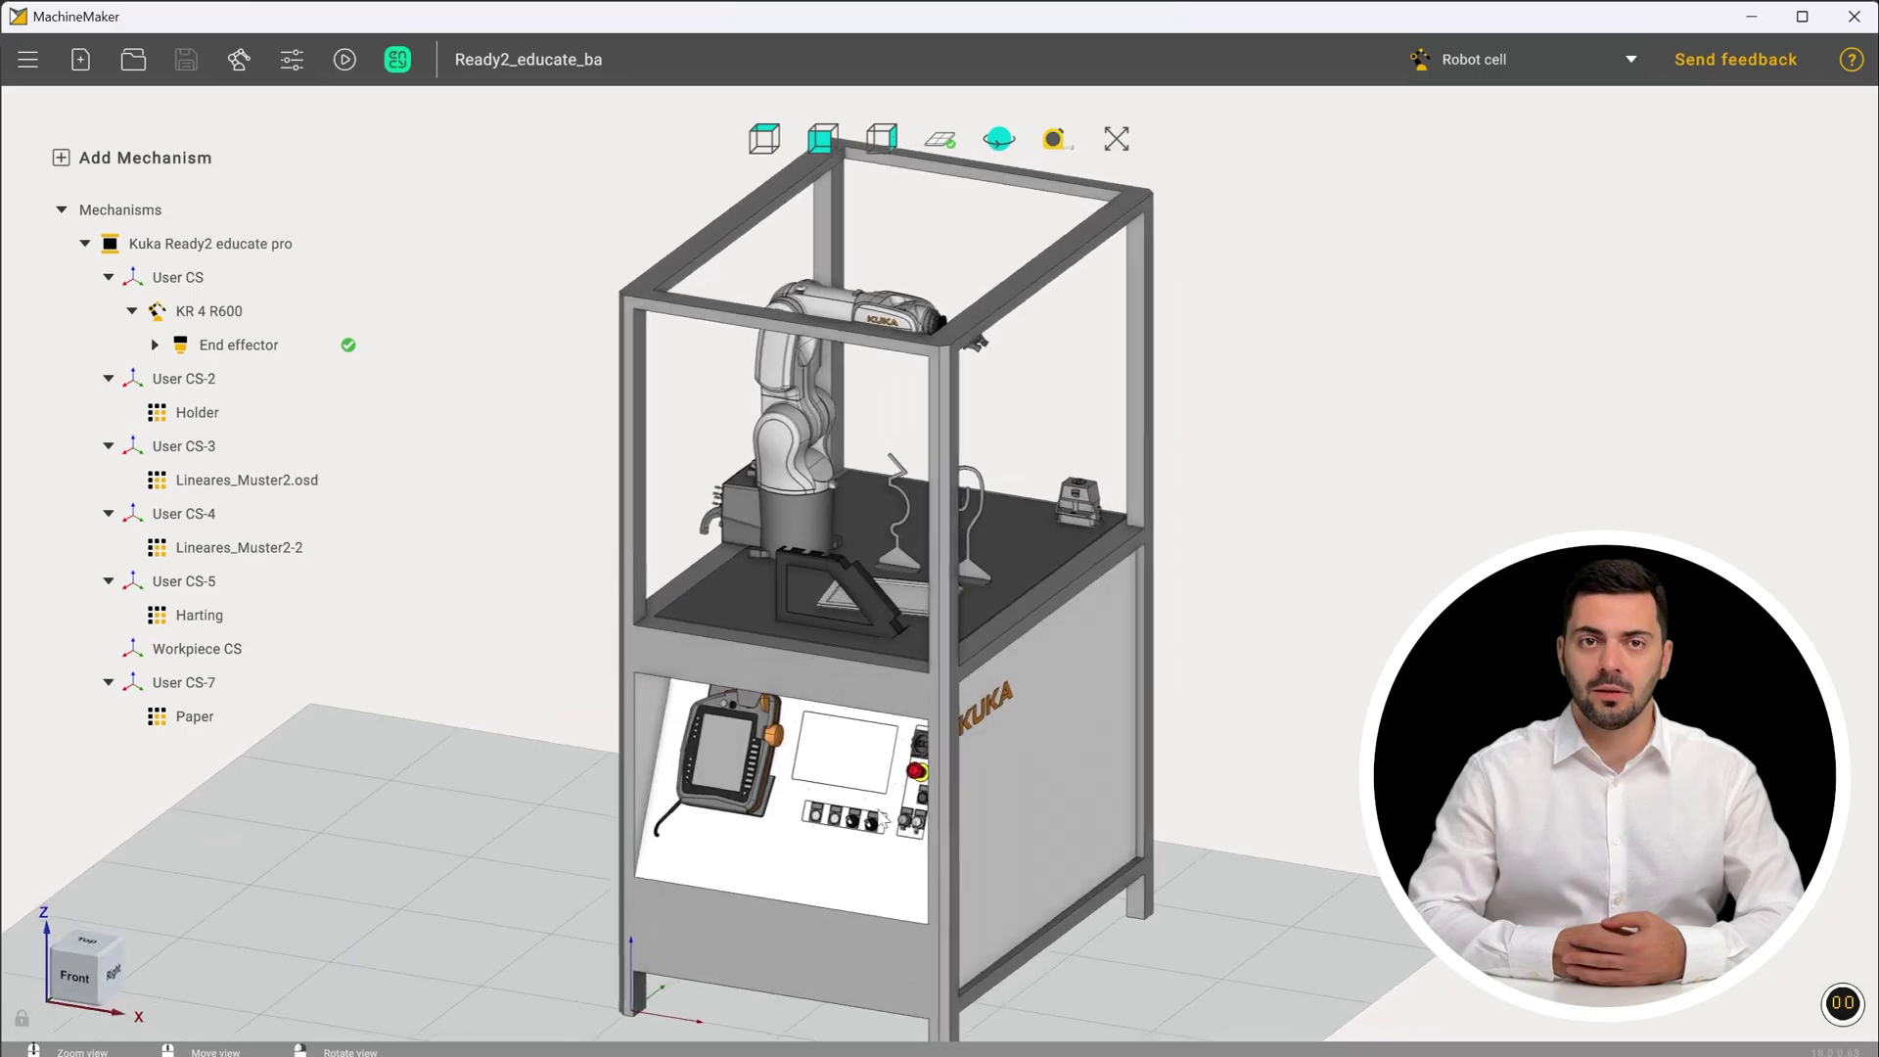
- Orbit the KUKA robot cell, then switch the machine type to Milling machine
middle_drag(944, 808, 1210, 790)
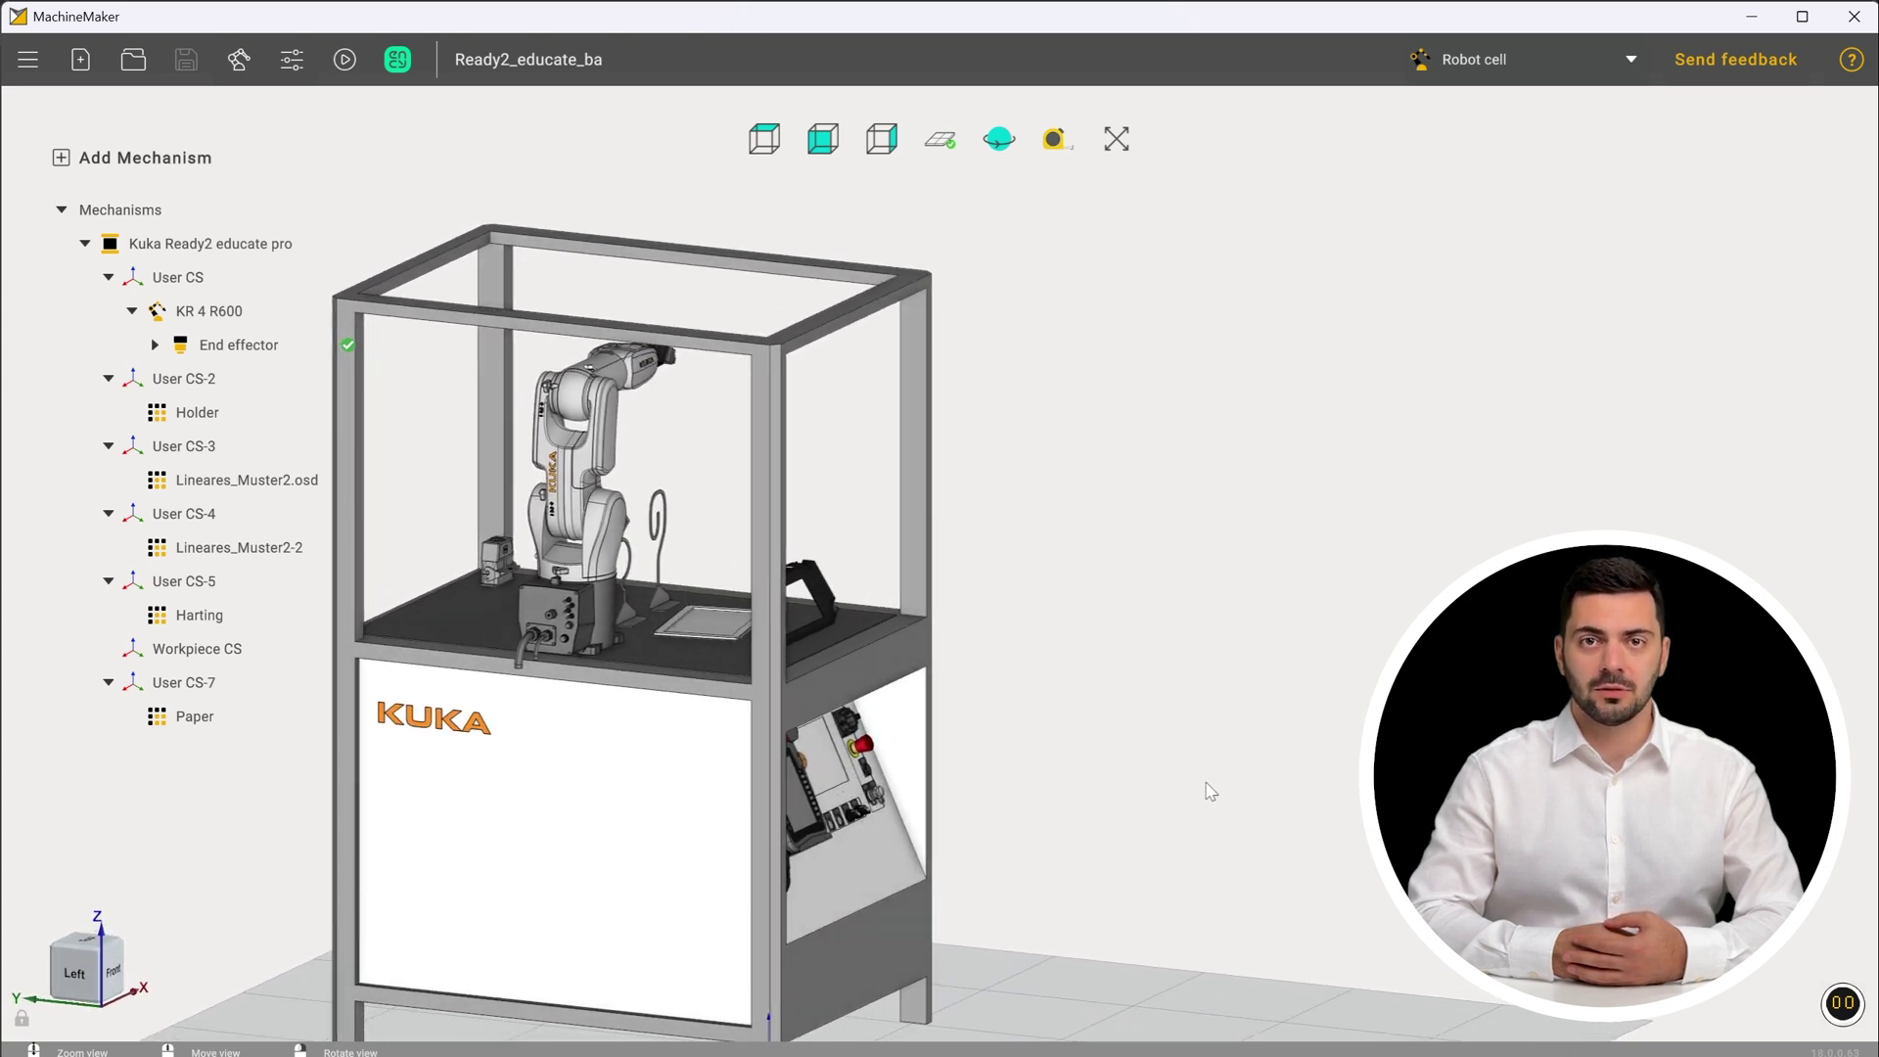
click(1630, 63)
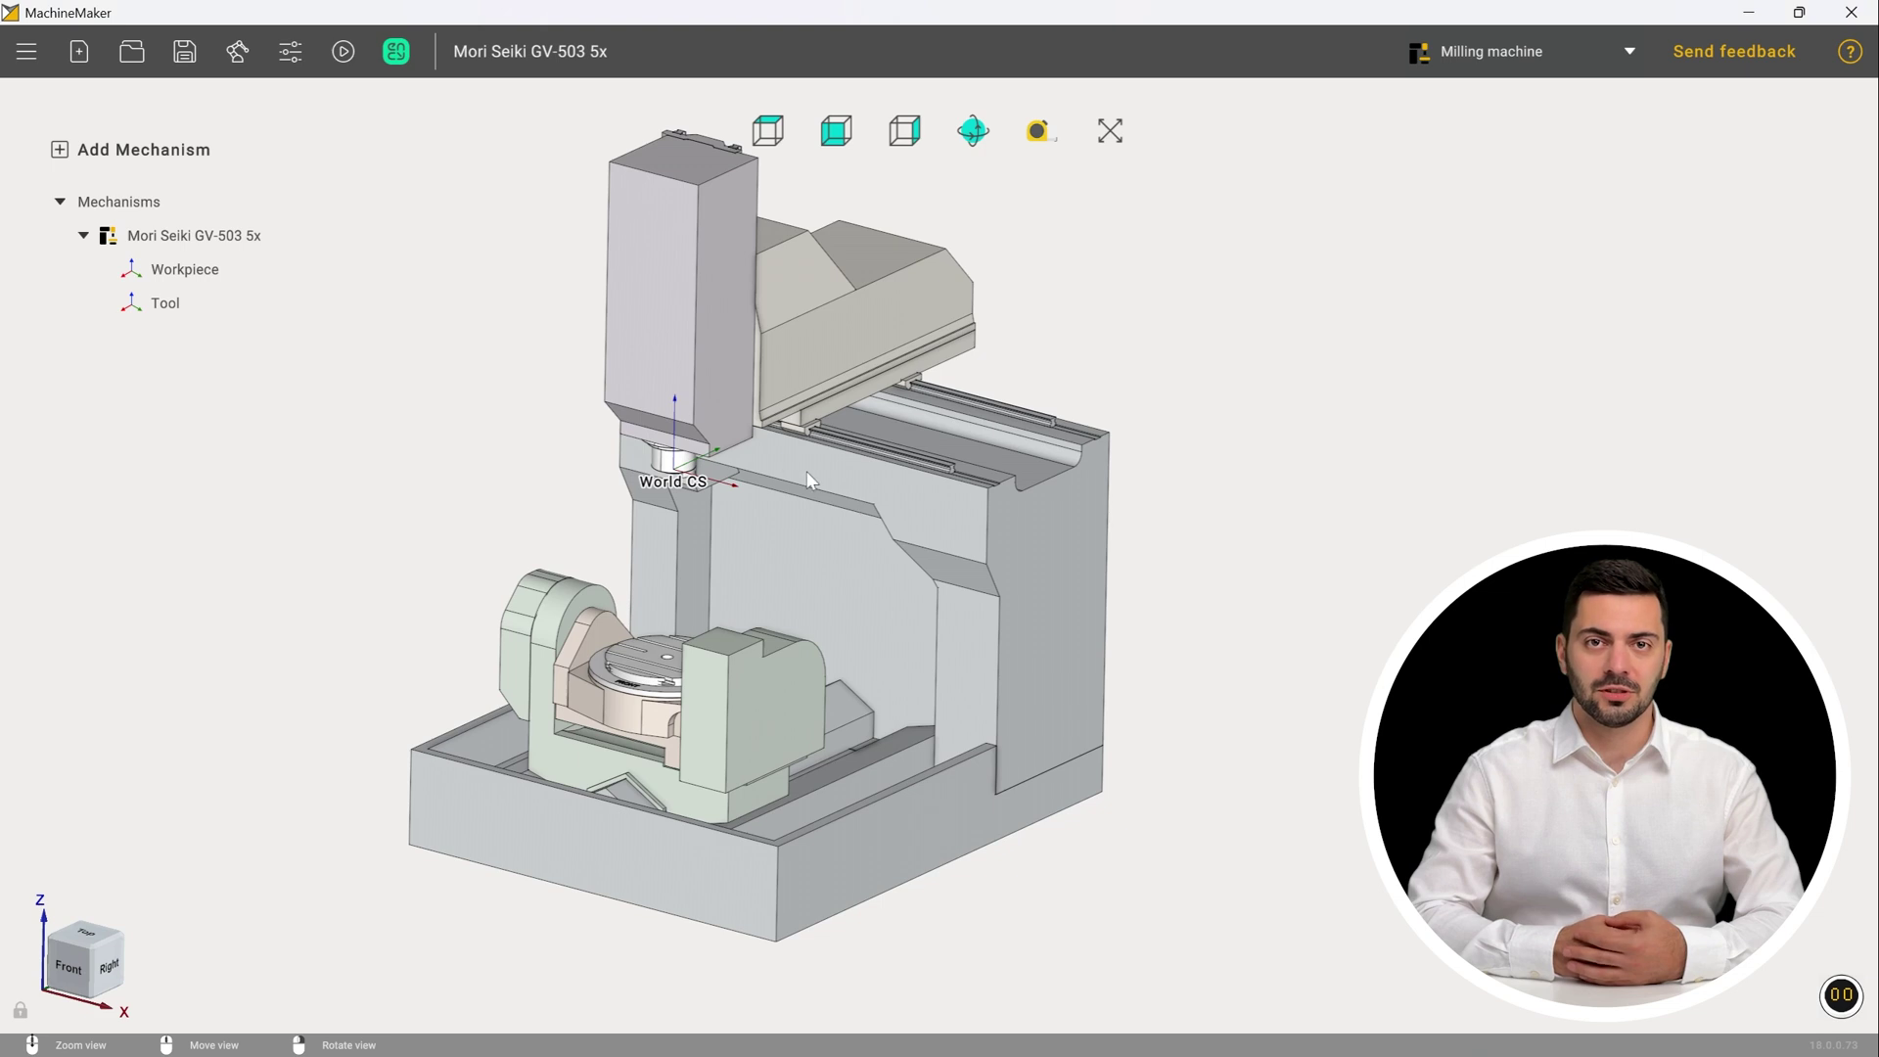
click(705, 378)
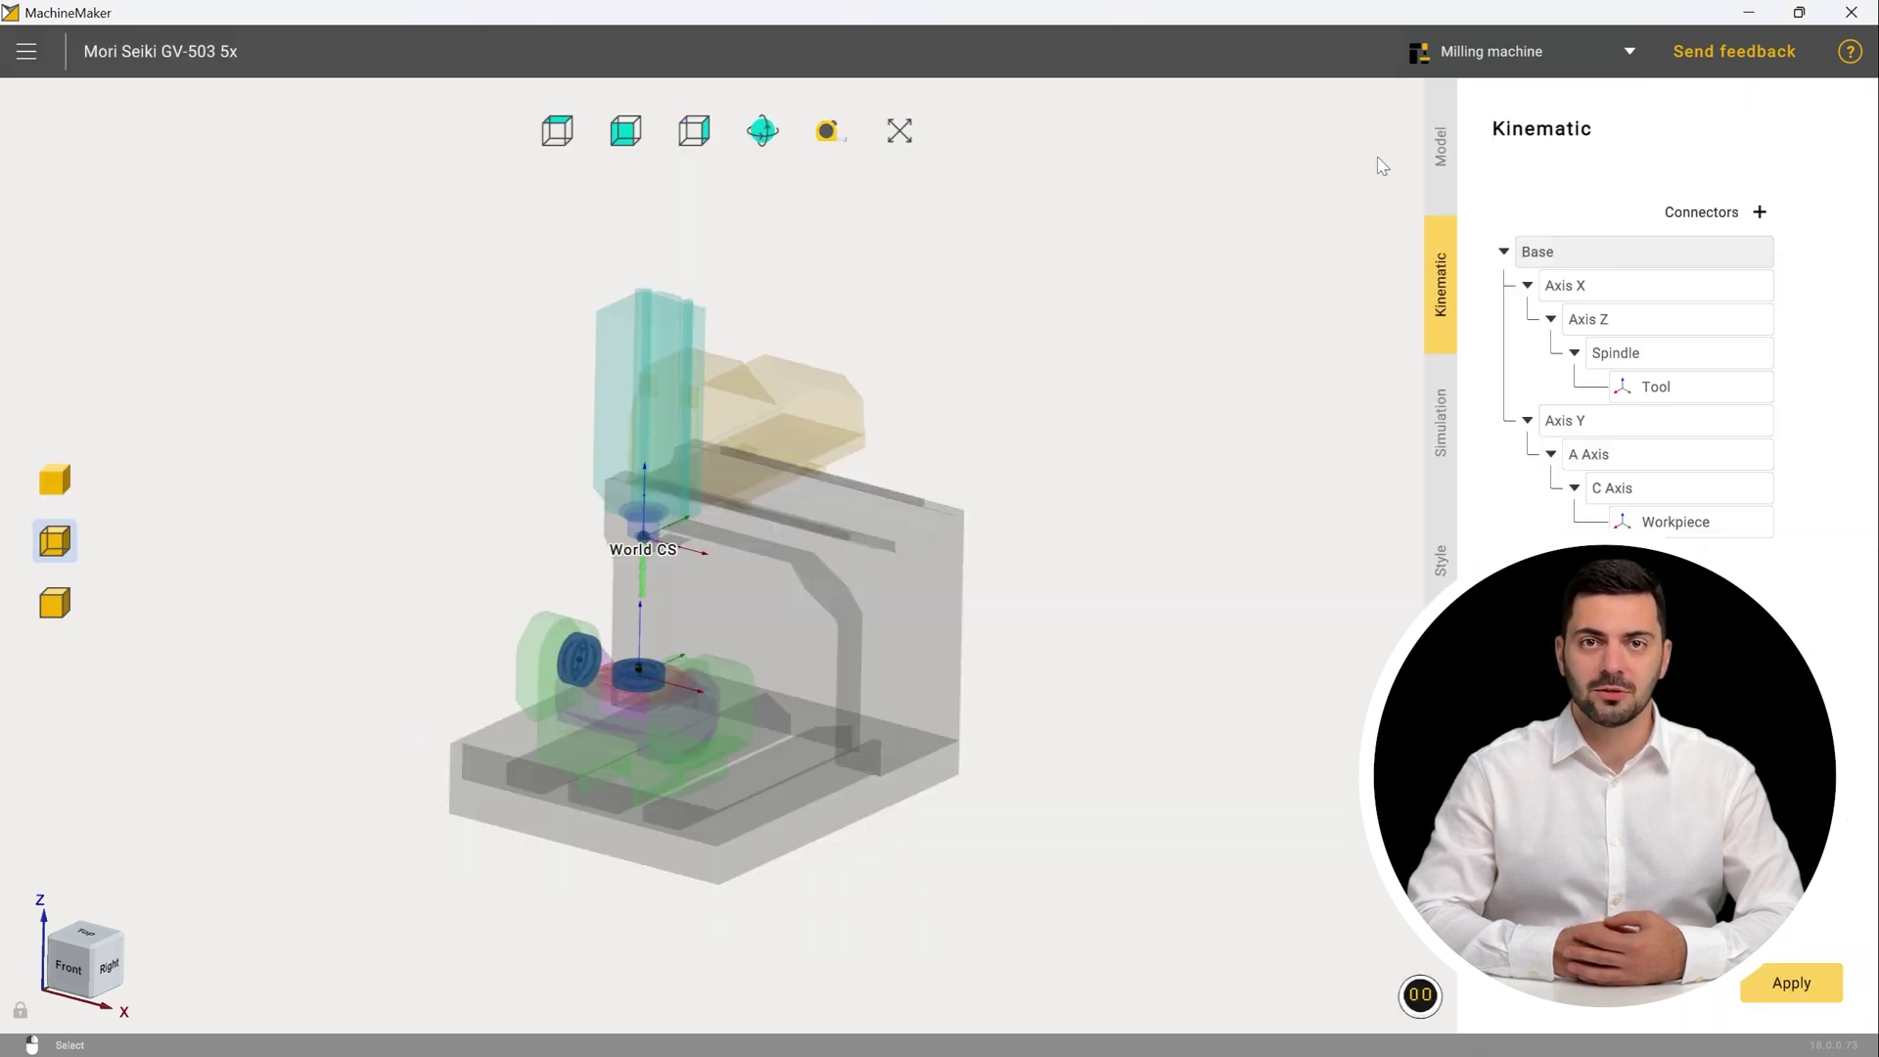
- Review the milling machine's Model, Style and Simulation settings and run the Demo axis motion
click(1443, 156)
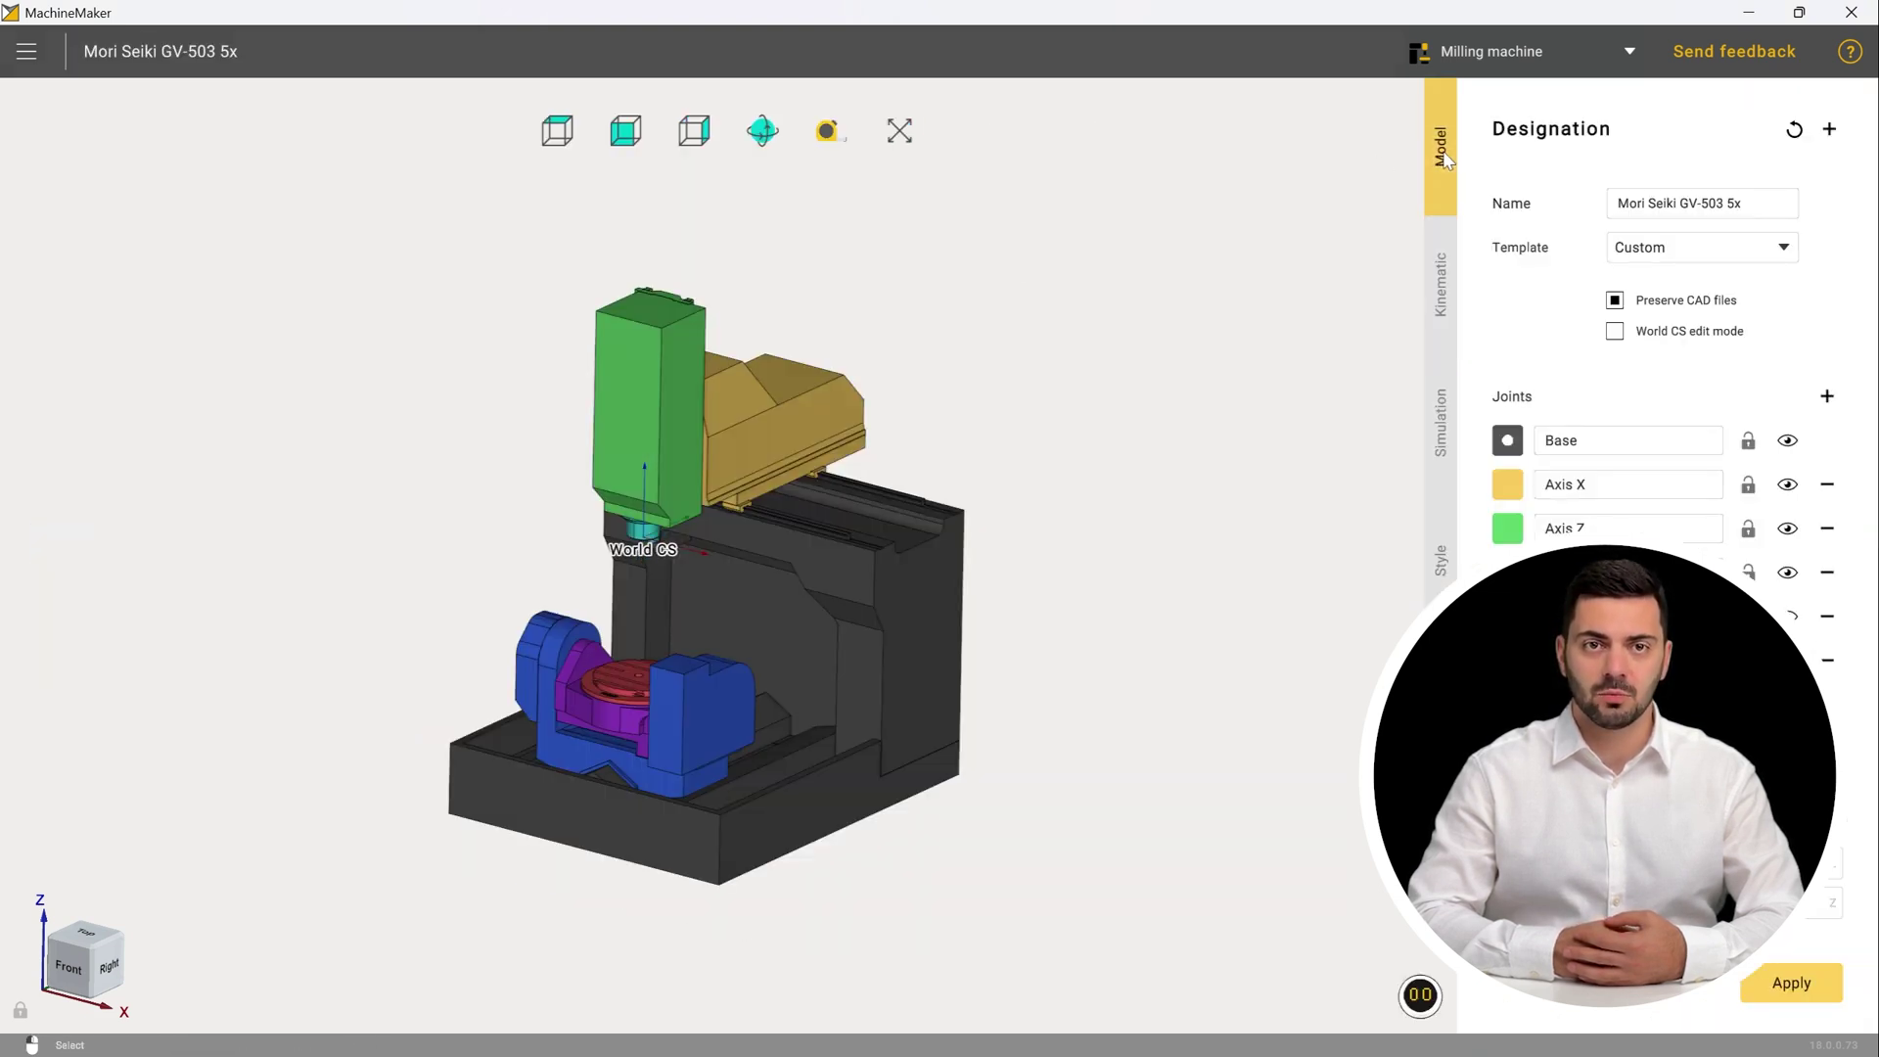
click(1442, 553)
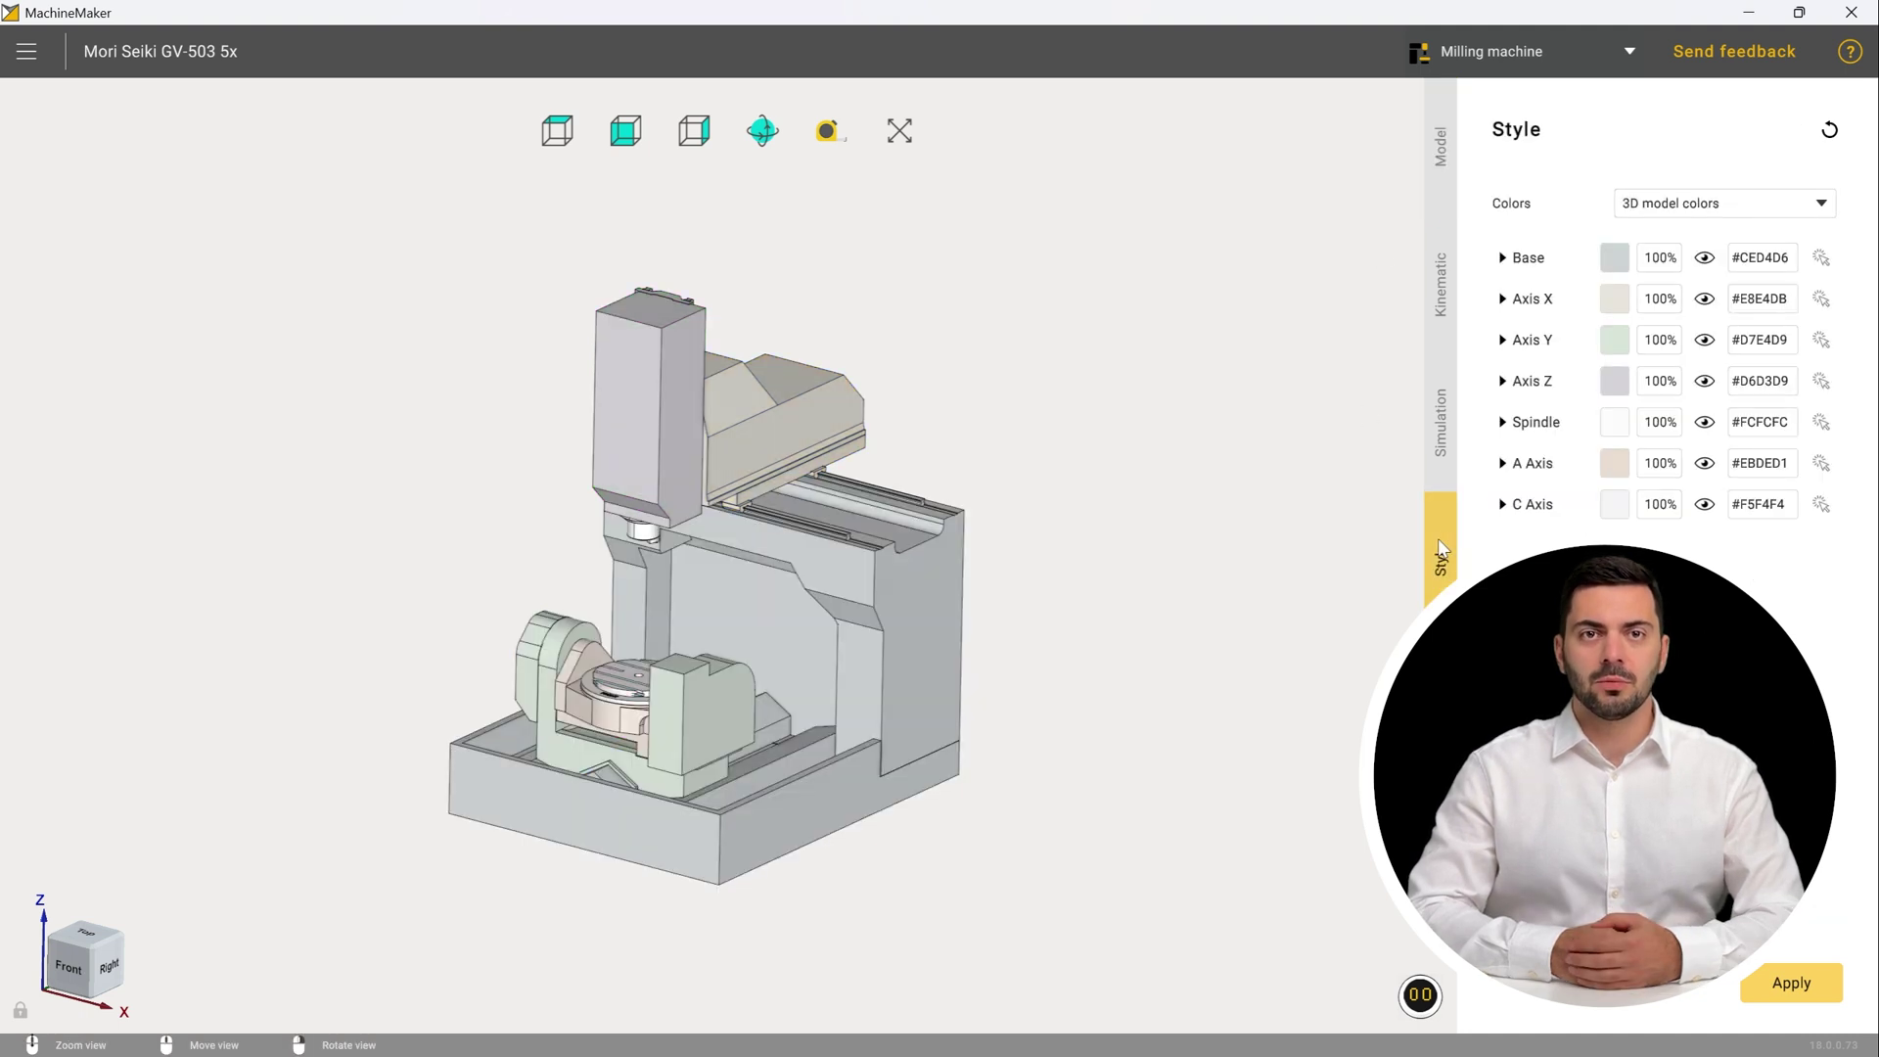
click(1439, 424)
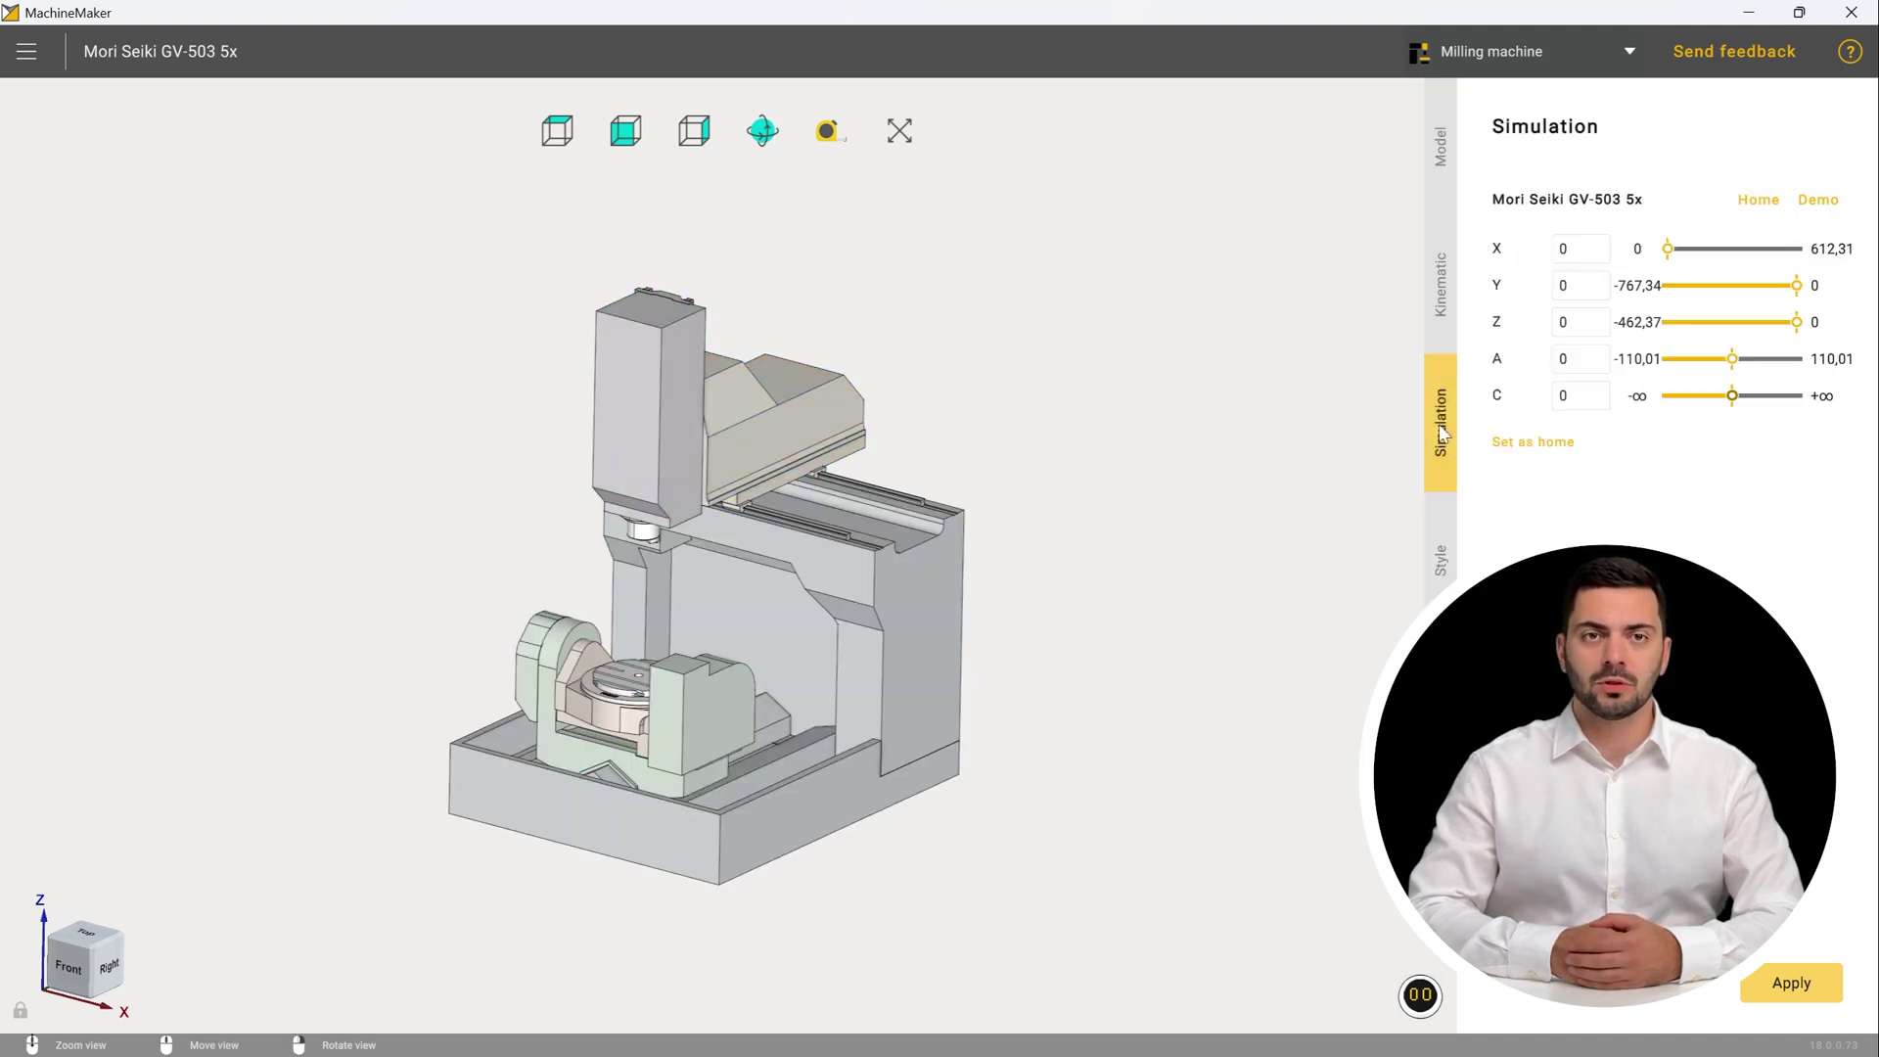
click(1818, 201)
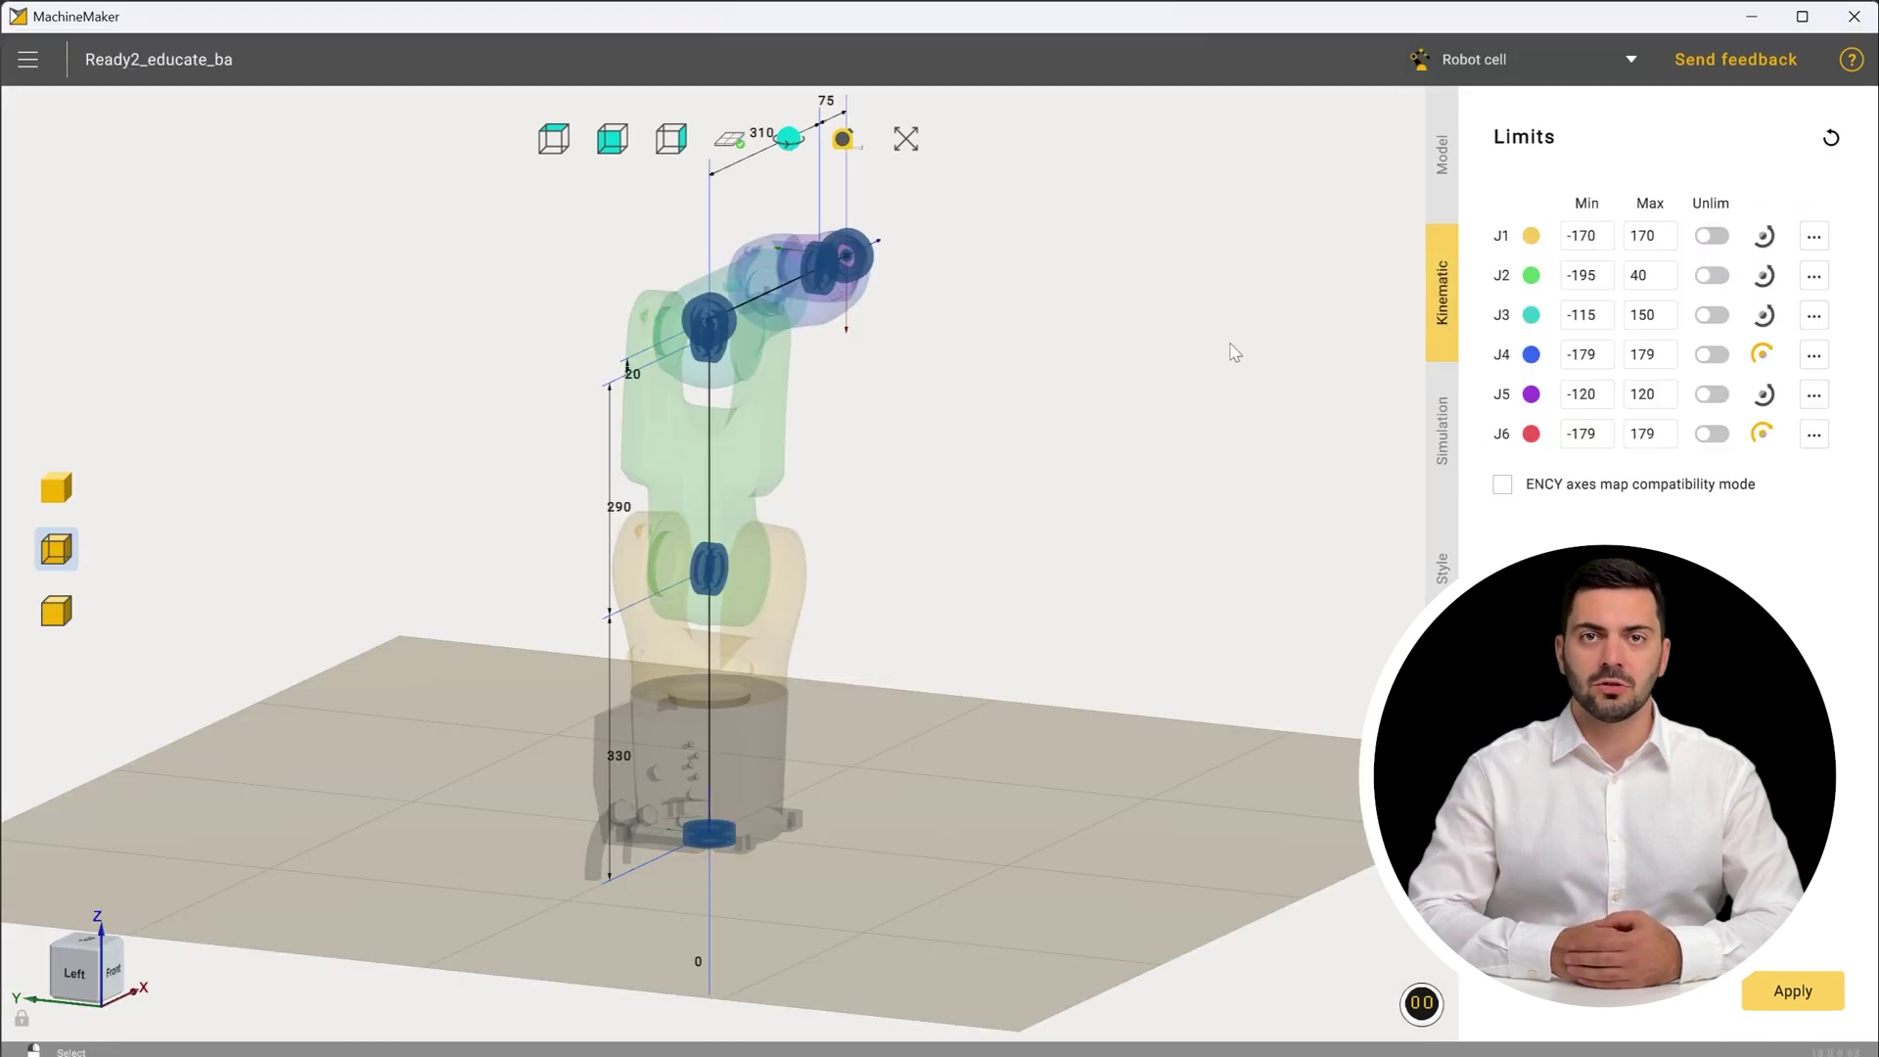
scroll(1187, 392, up, 3)
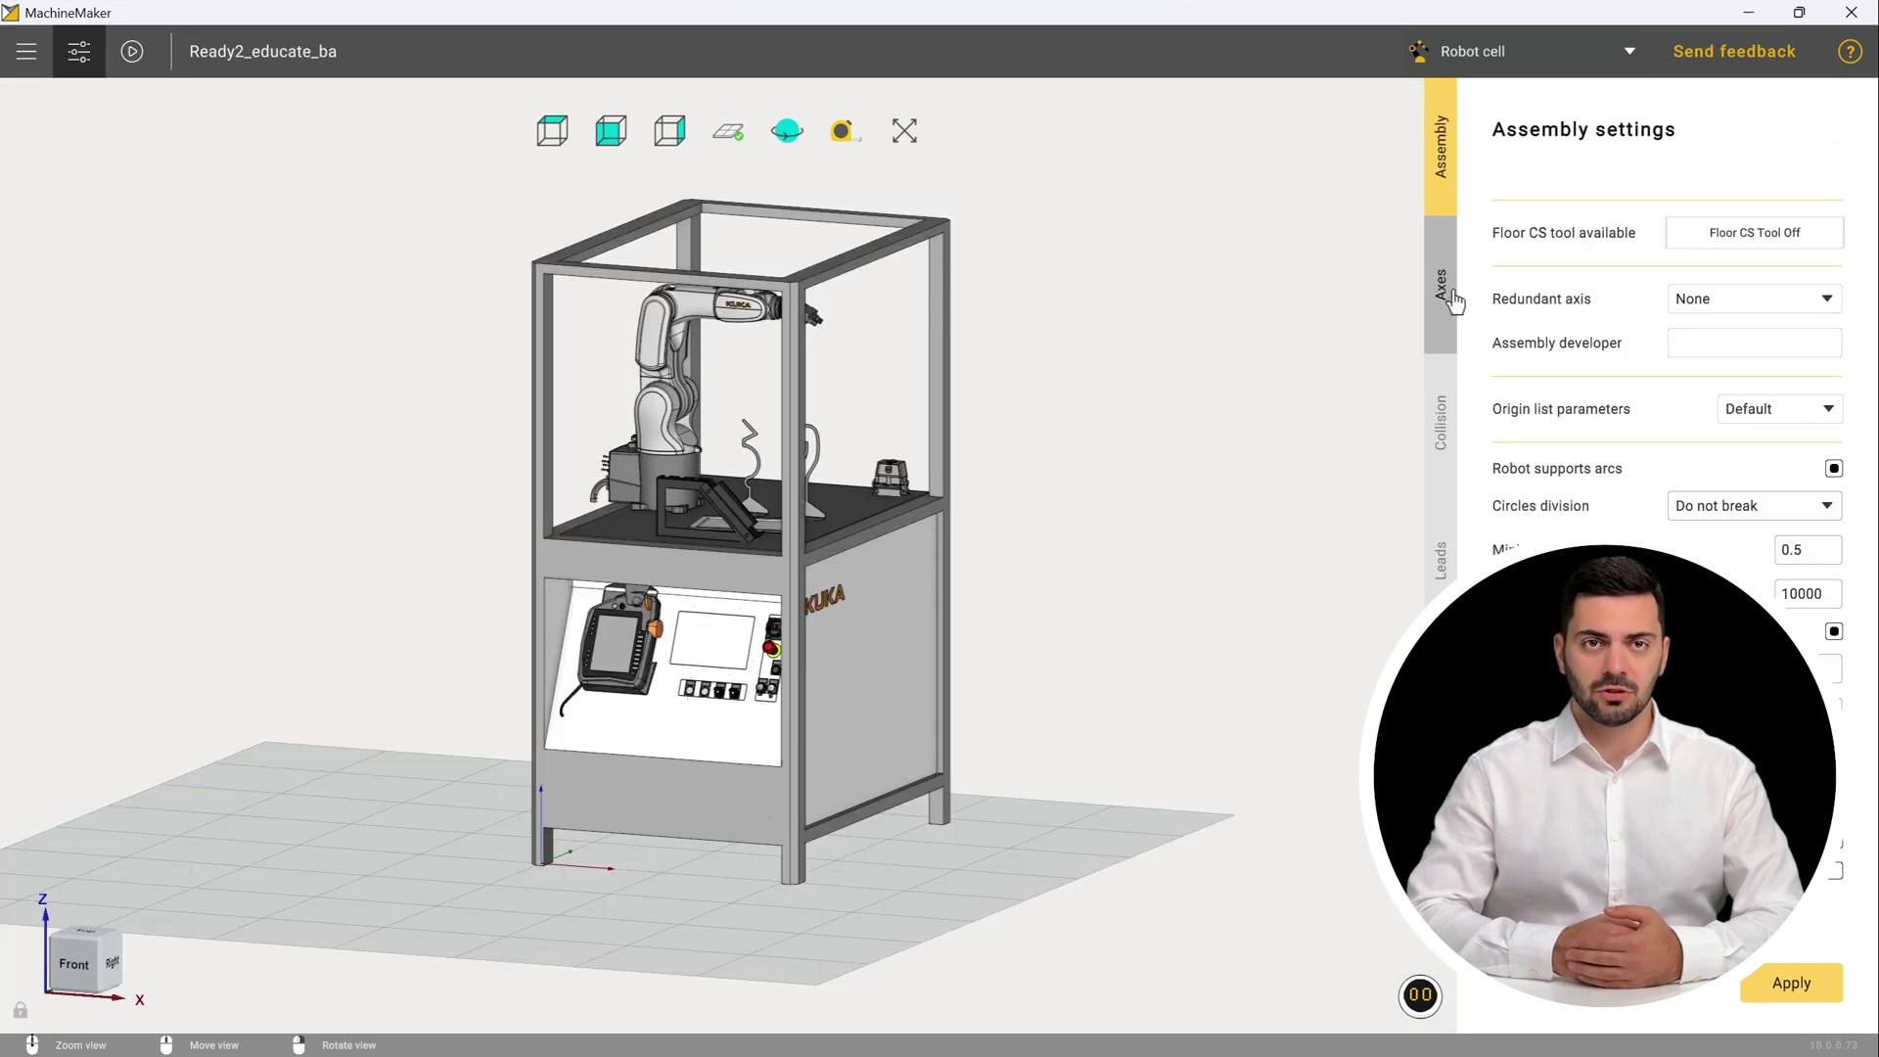
- Look through the robot cell's additional axes, collision ignore and leads settings
click(1446, 297)
click(1442, 416)
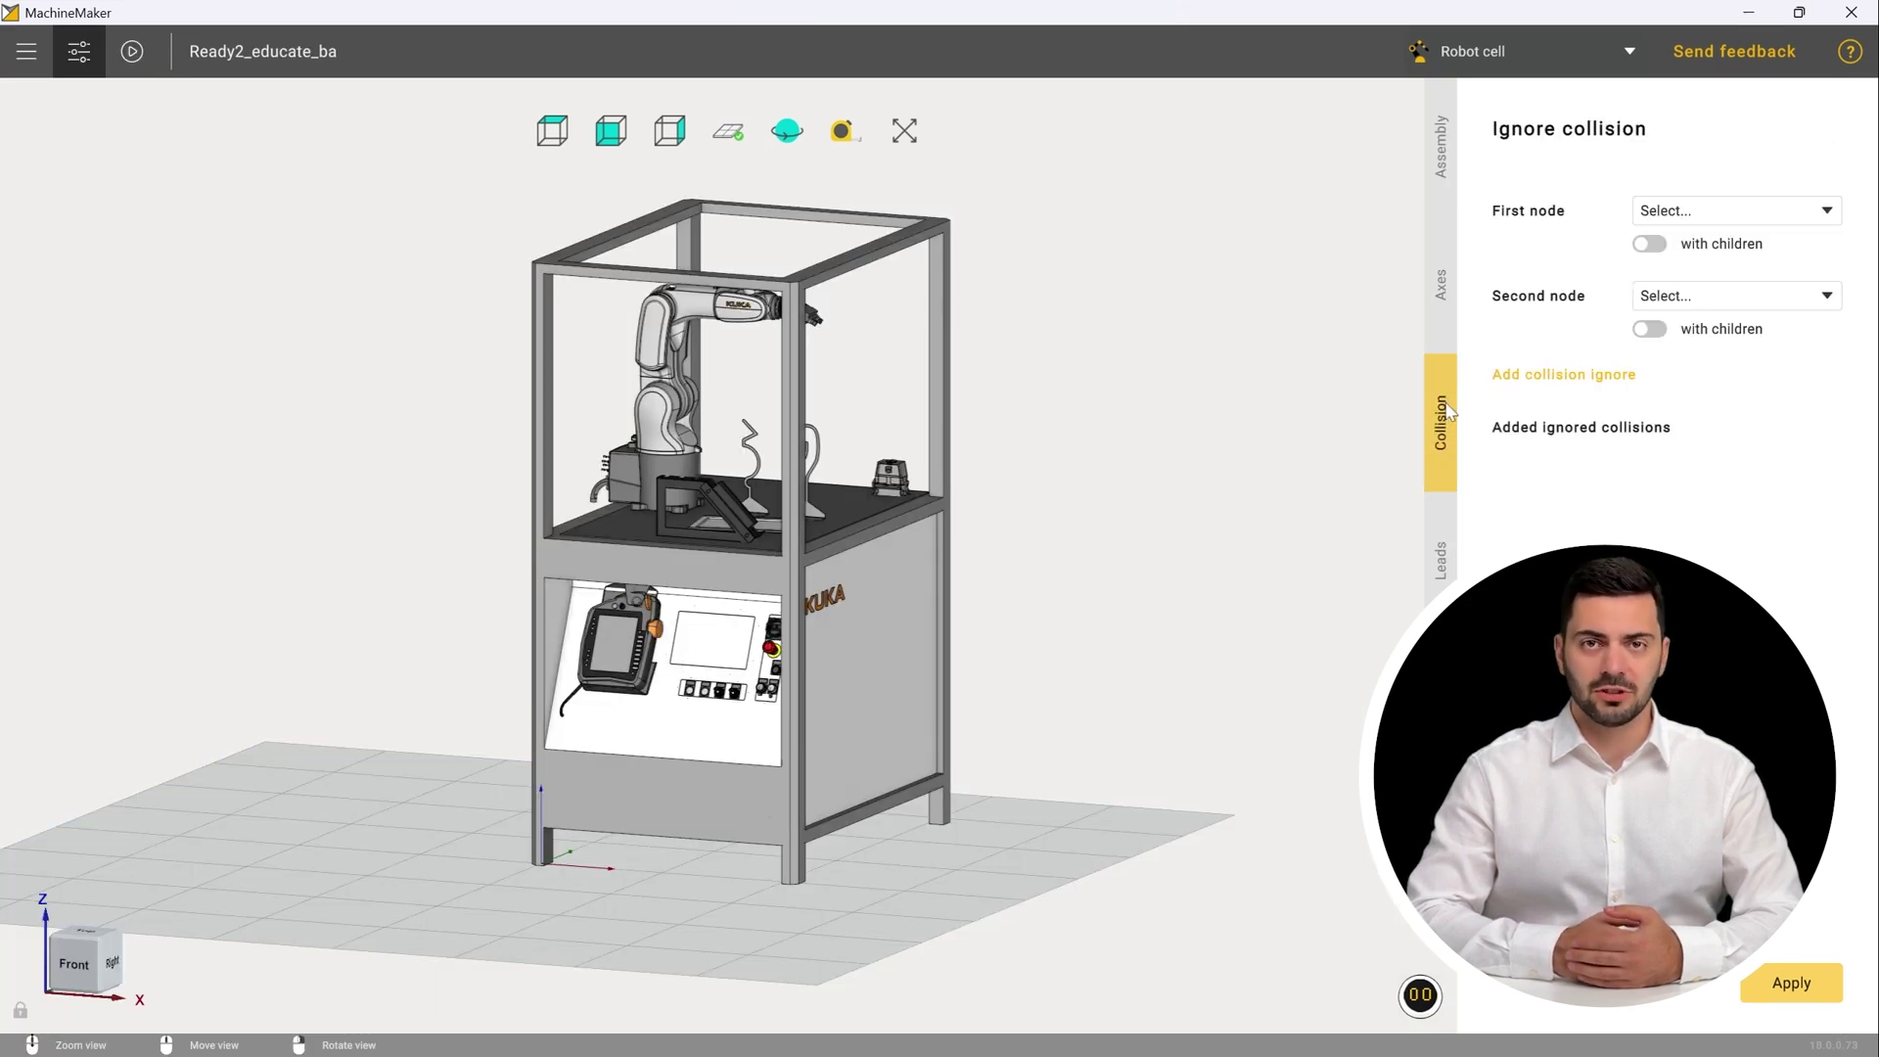
click(1454, 538)
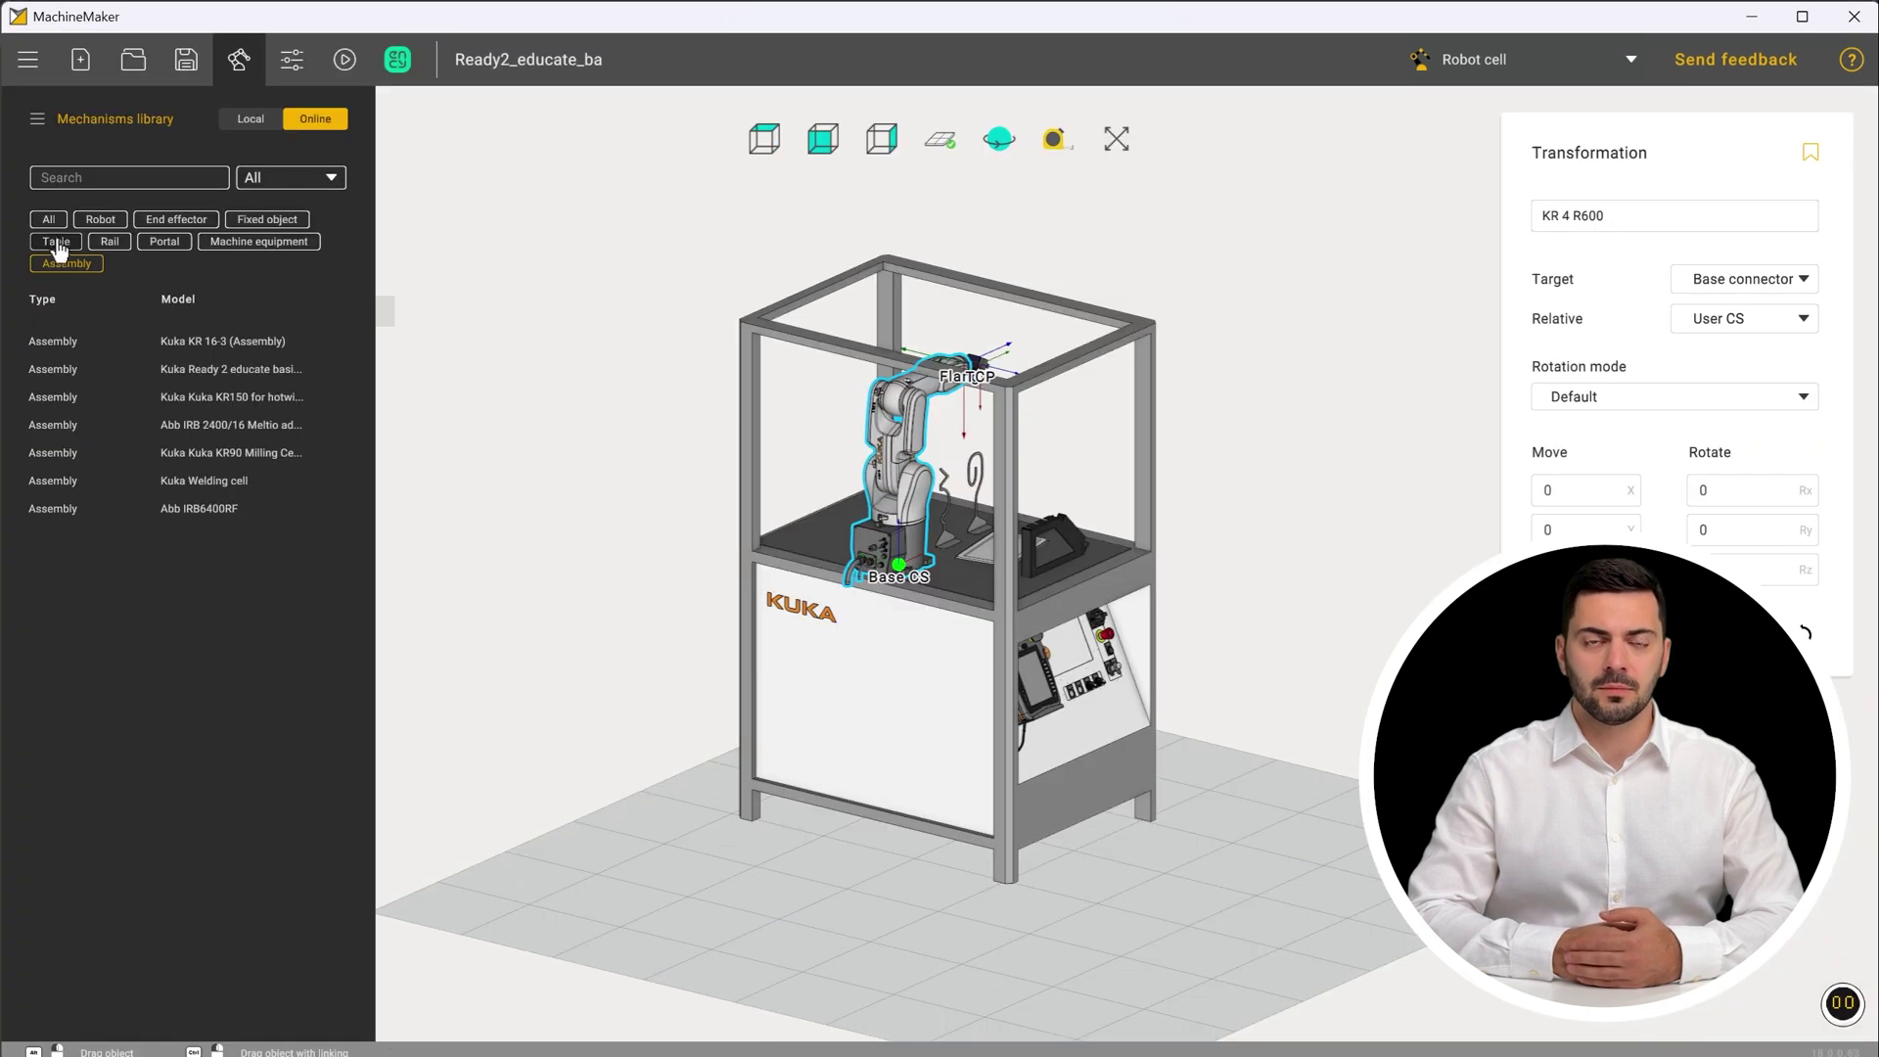
- Filter the mechanisms library to tables, add the KP1-V 500 positioner and place it in front of the cell
click(55, 241)
click(49, 425)
click(44, 451)
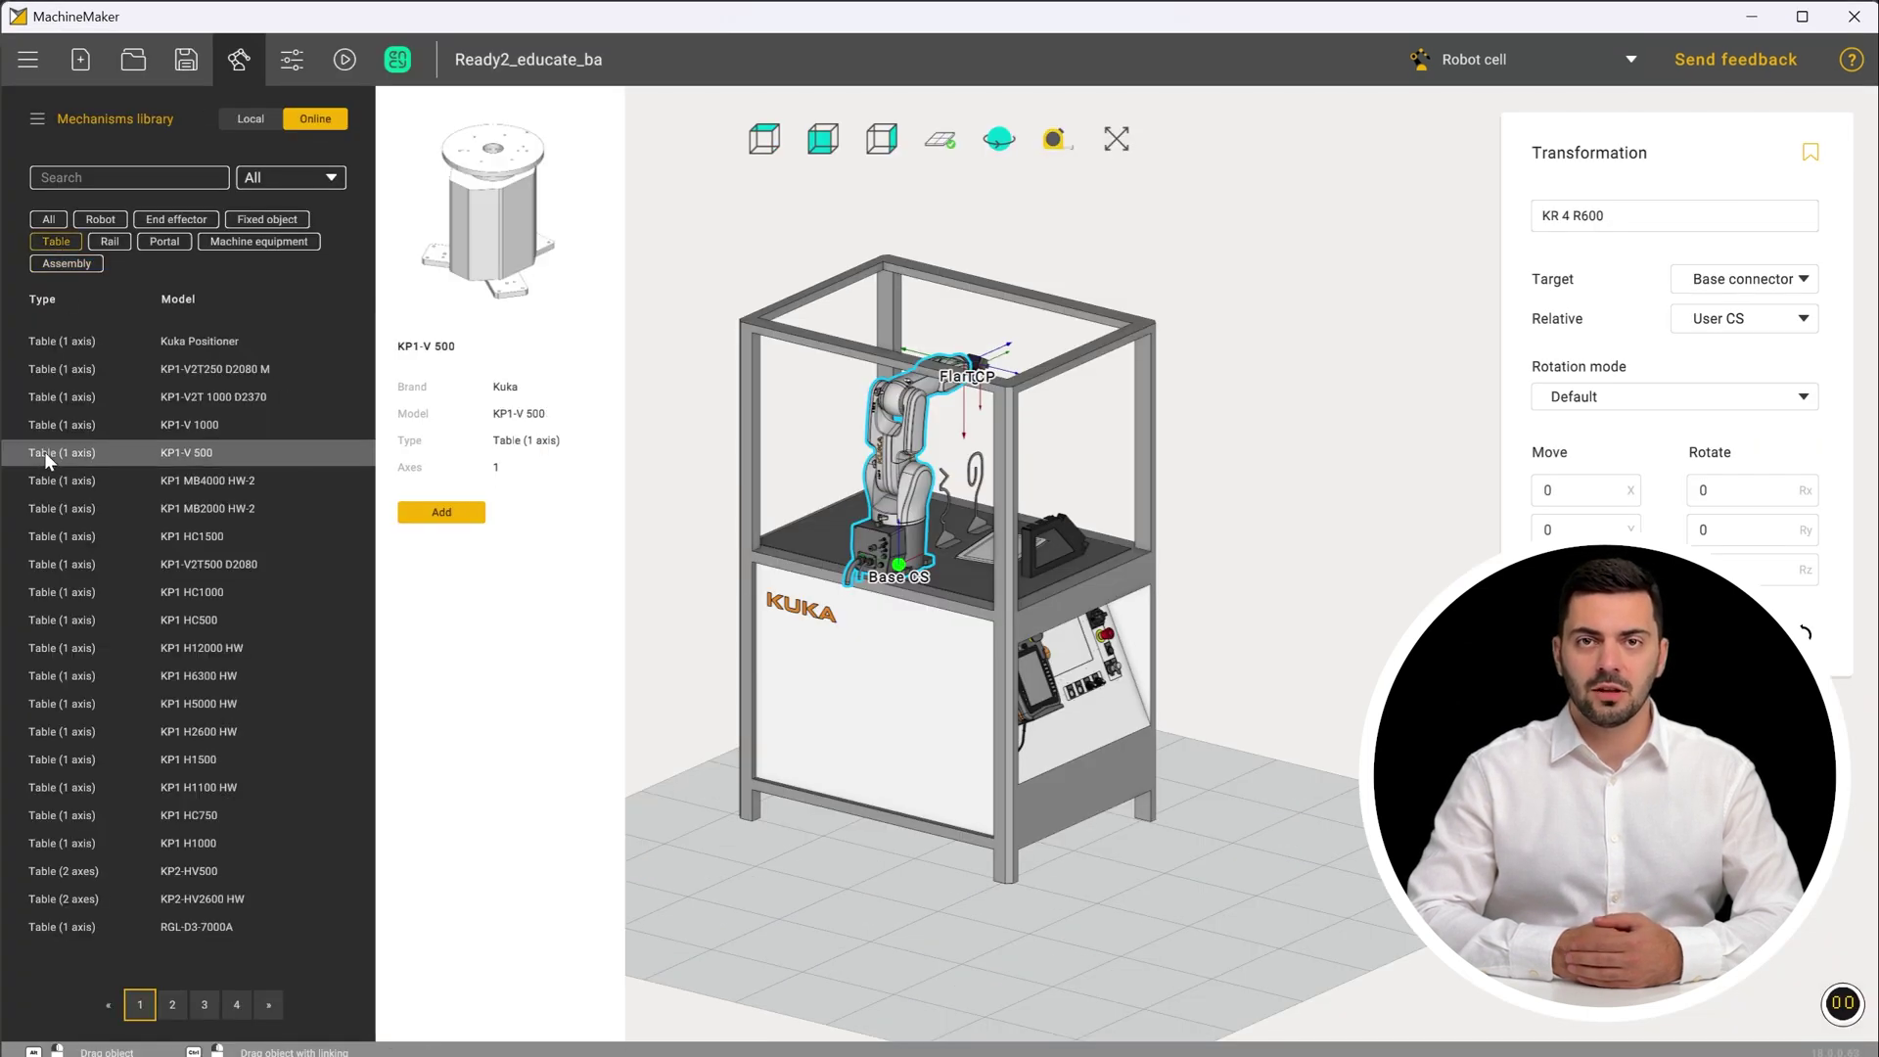
double_click(51, 456)
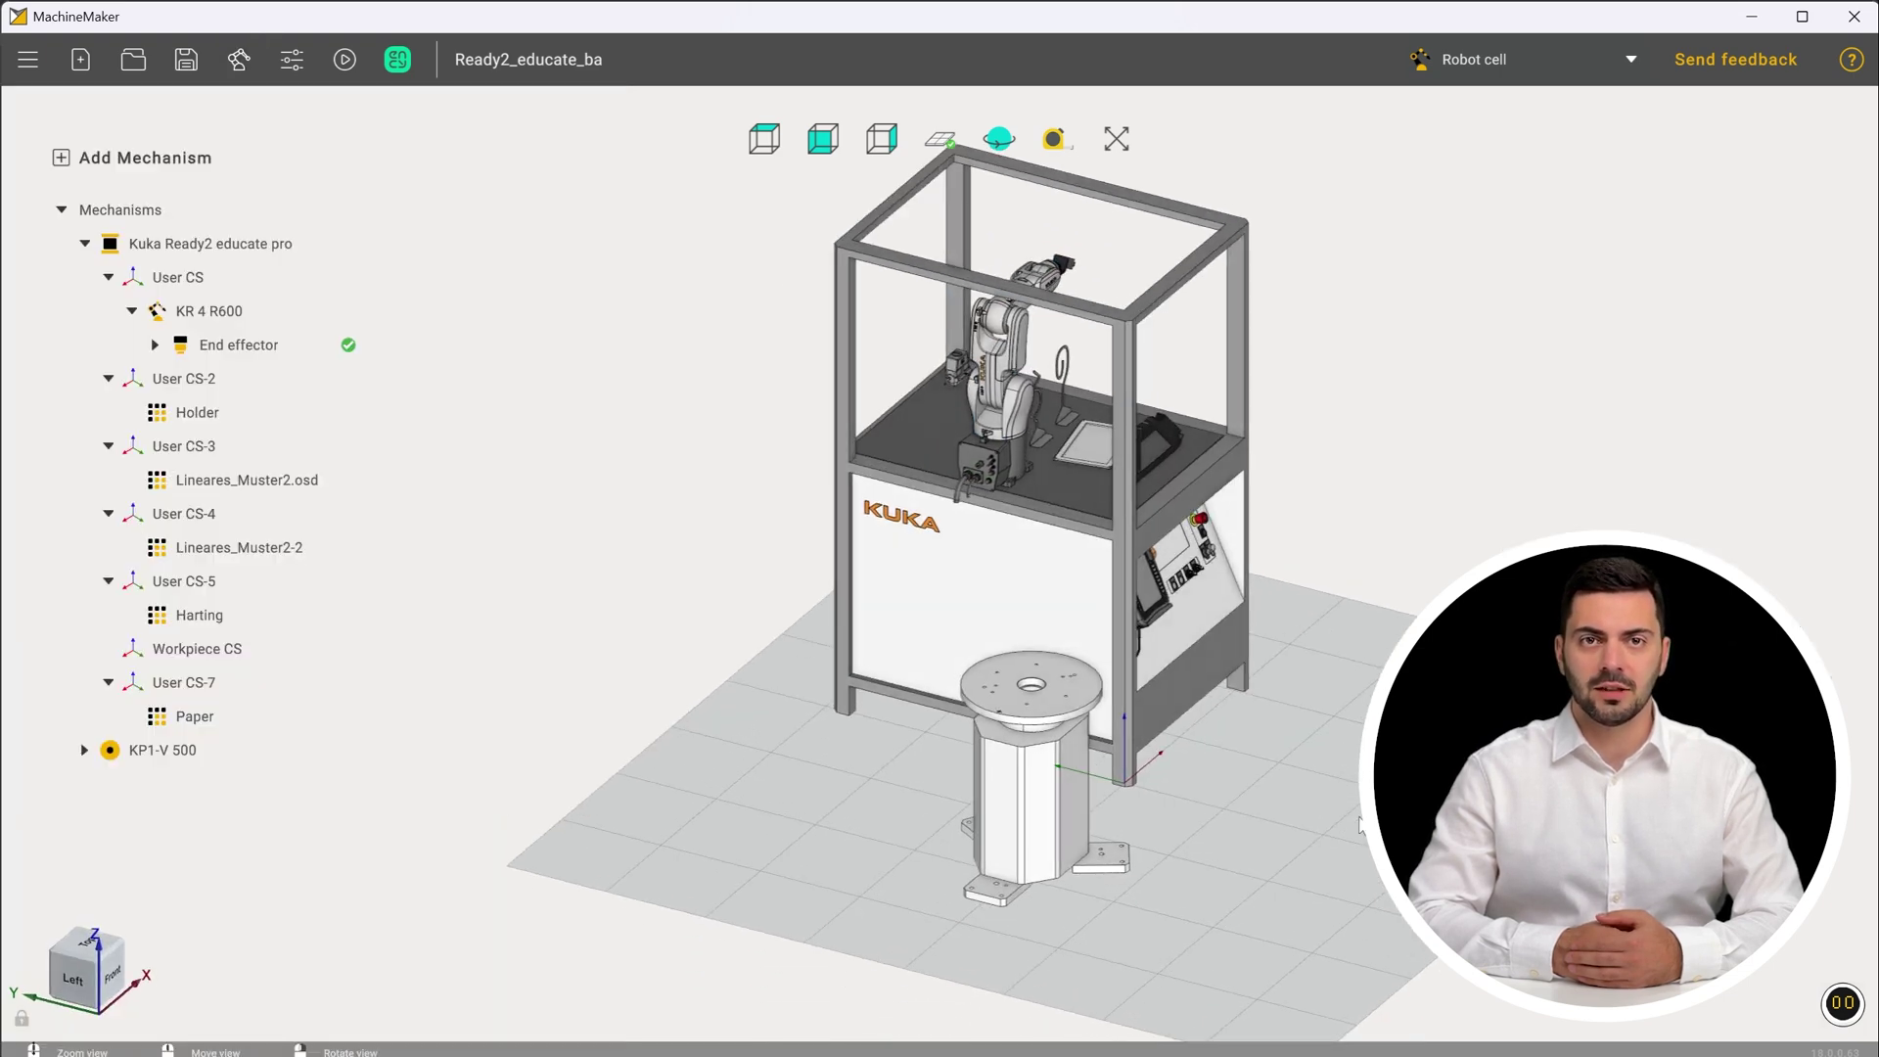
drag(1043, 810, 1374, 689)
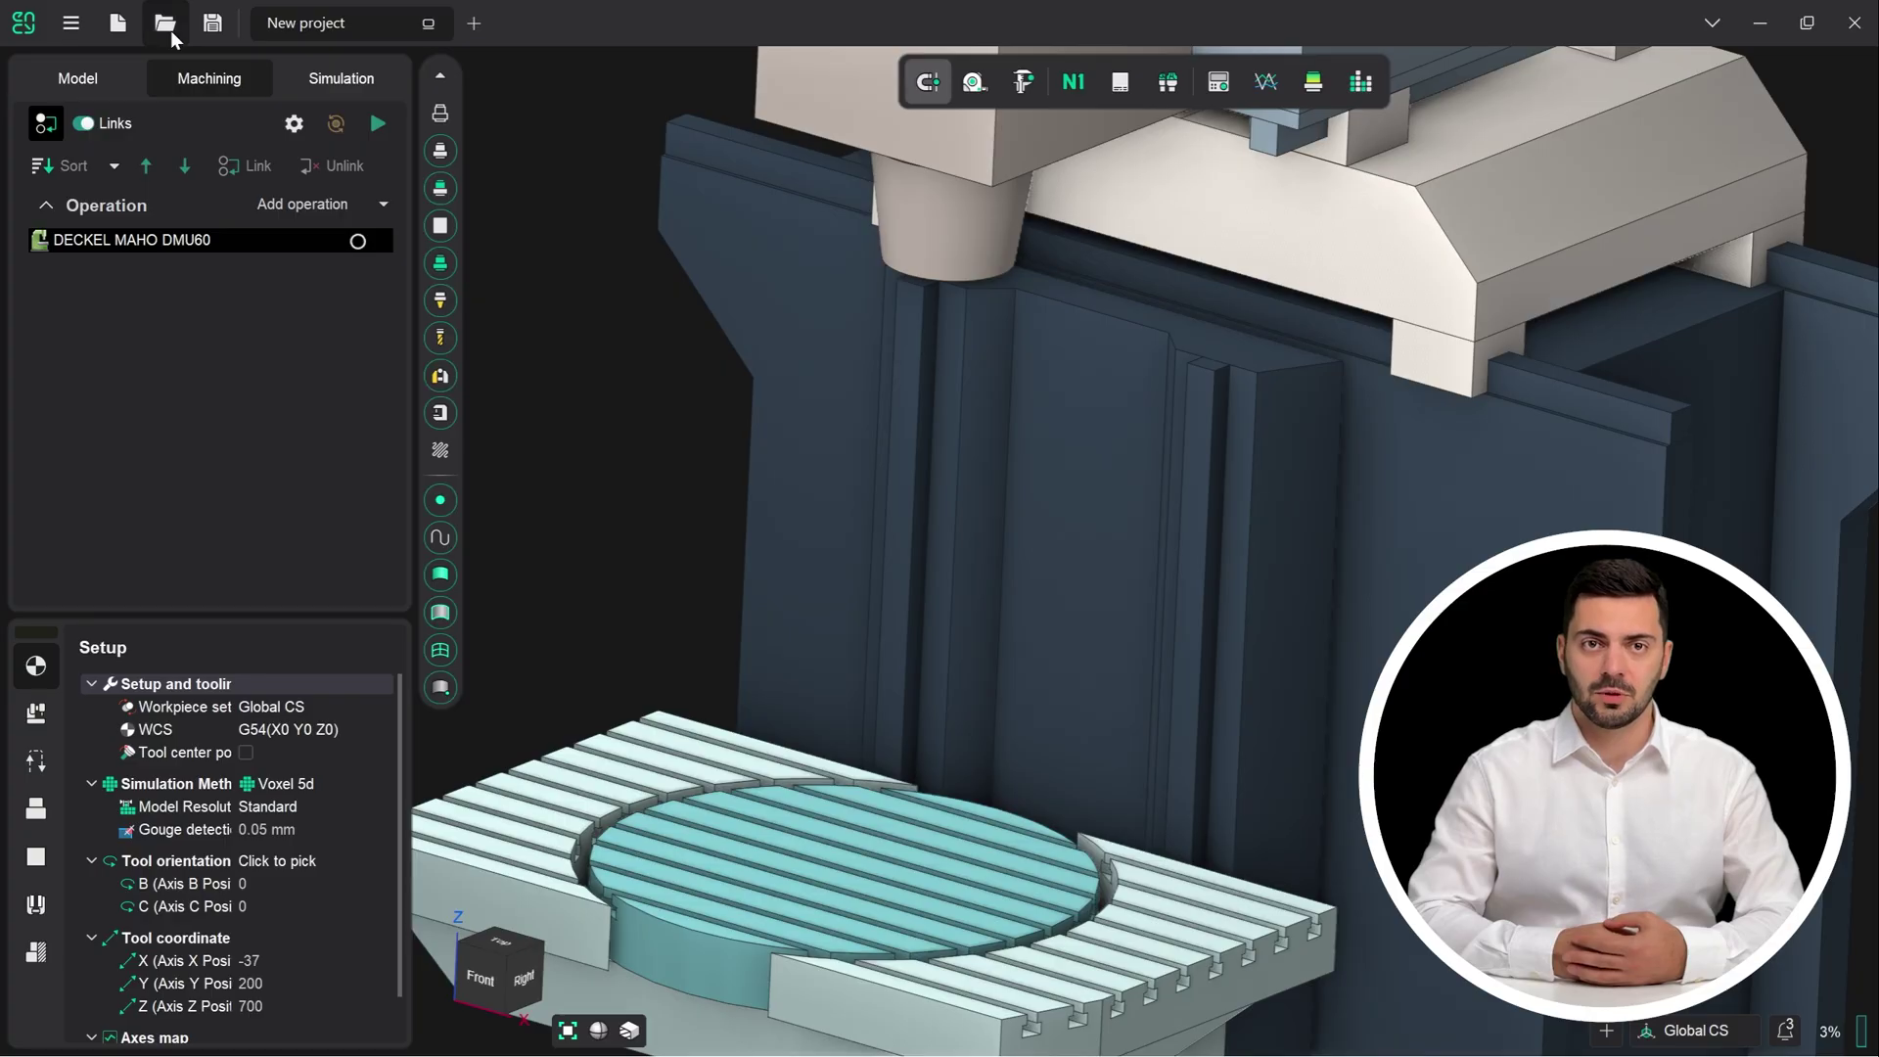
- Open the cloud Project Library from the open-project menu
click(169, 29)
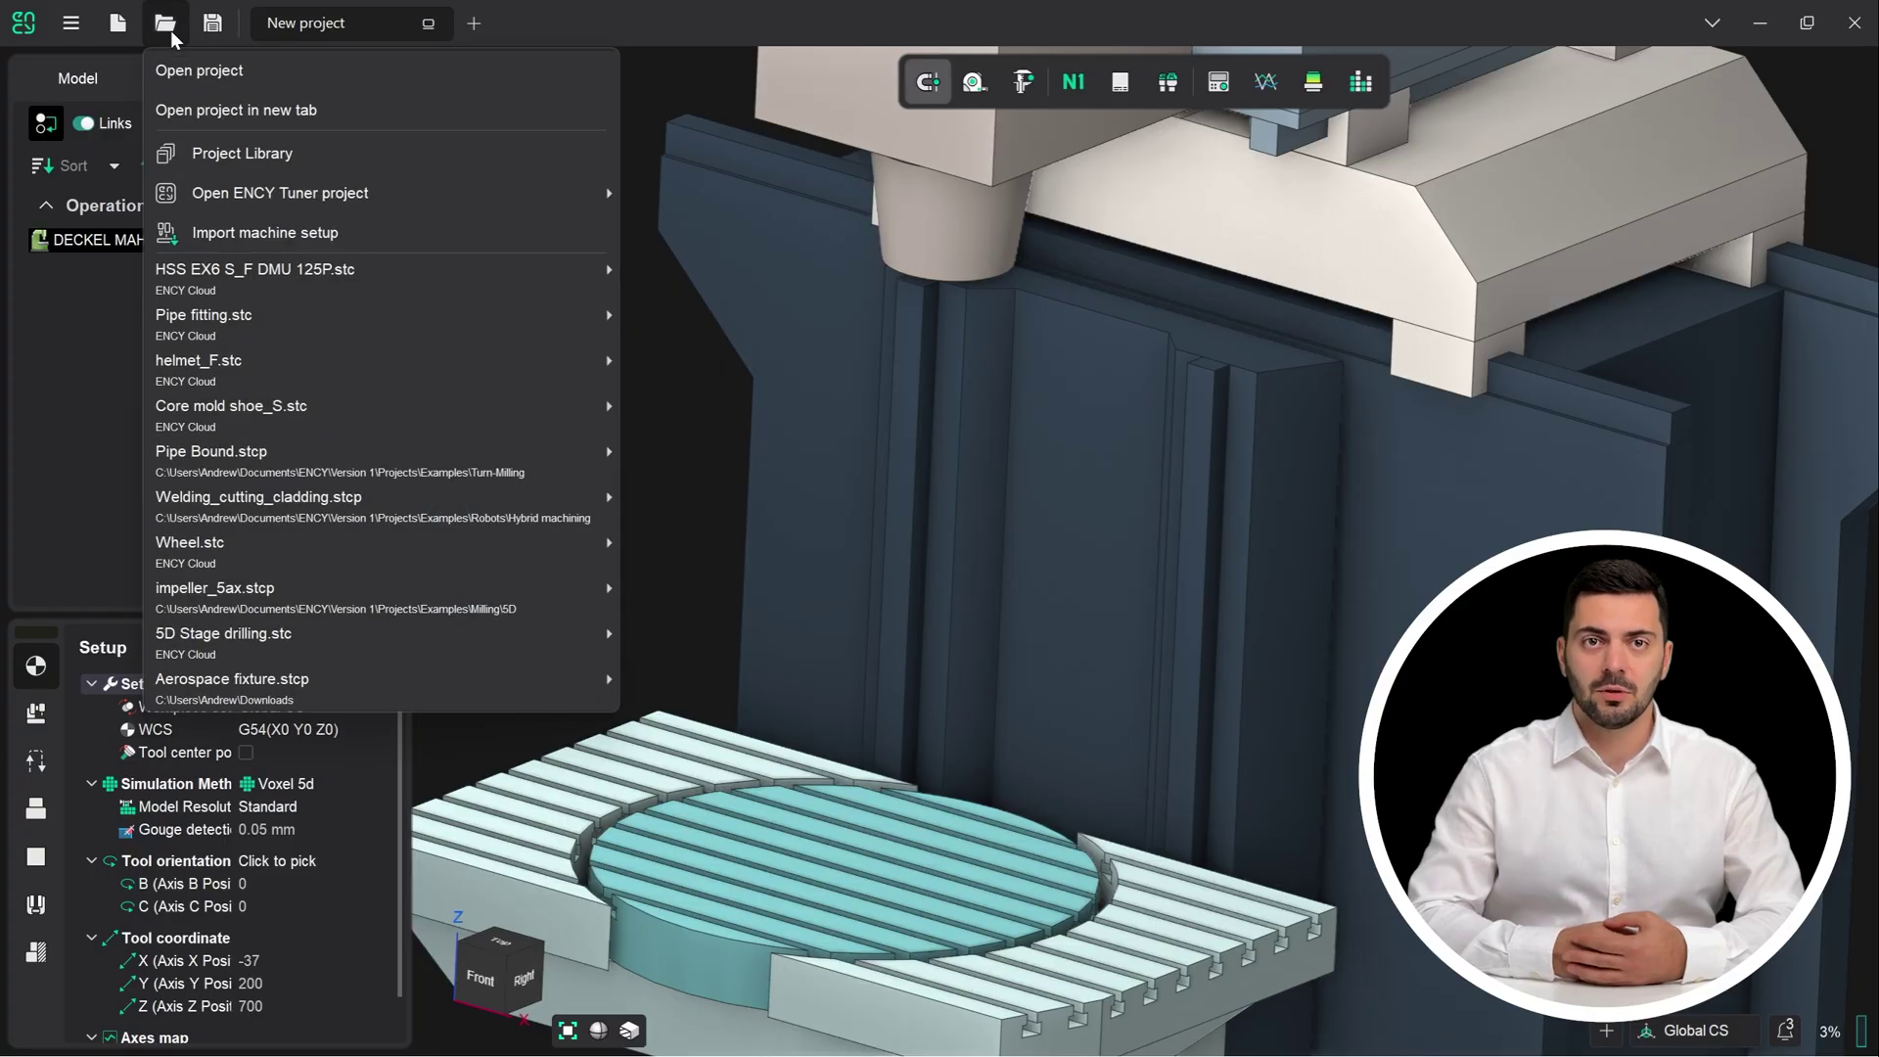
click(519, 152)
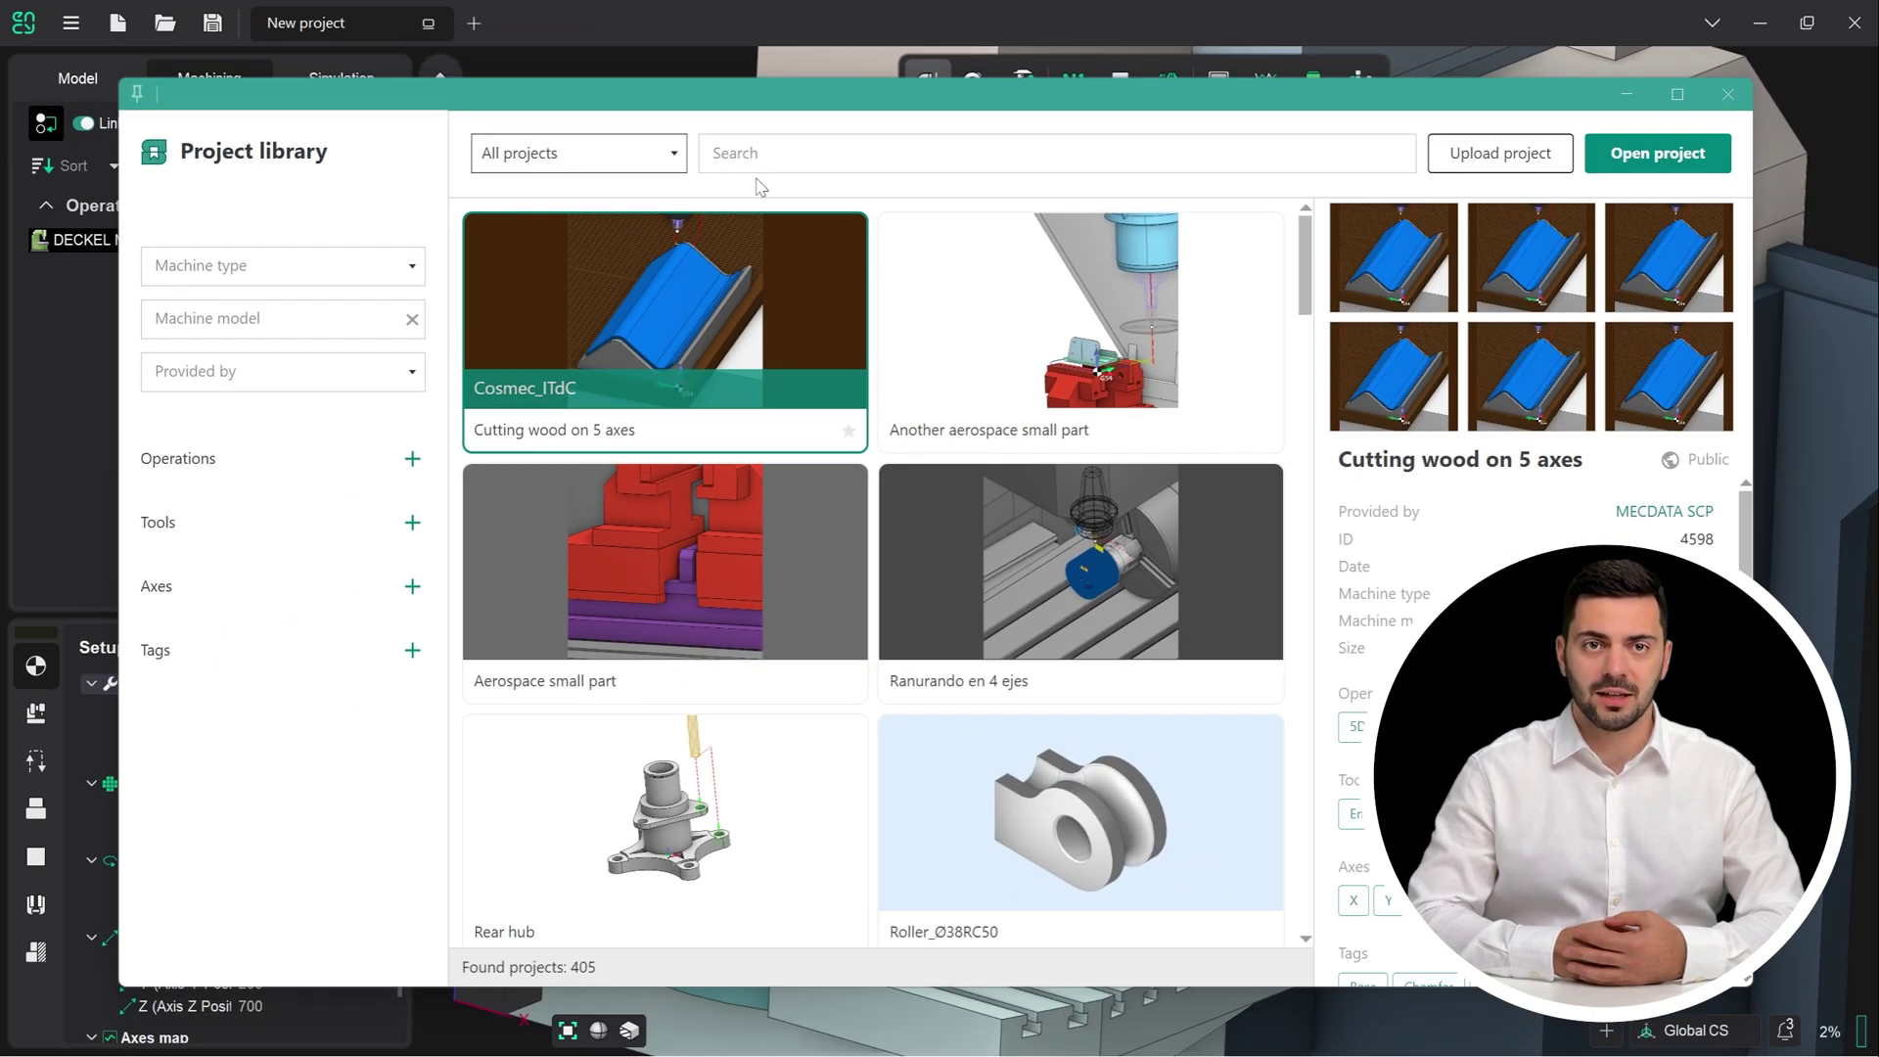
- Search the project library for 'batman' and open the BATMAN ENCY project
click(394, 272)
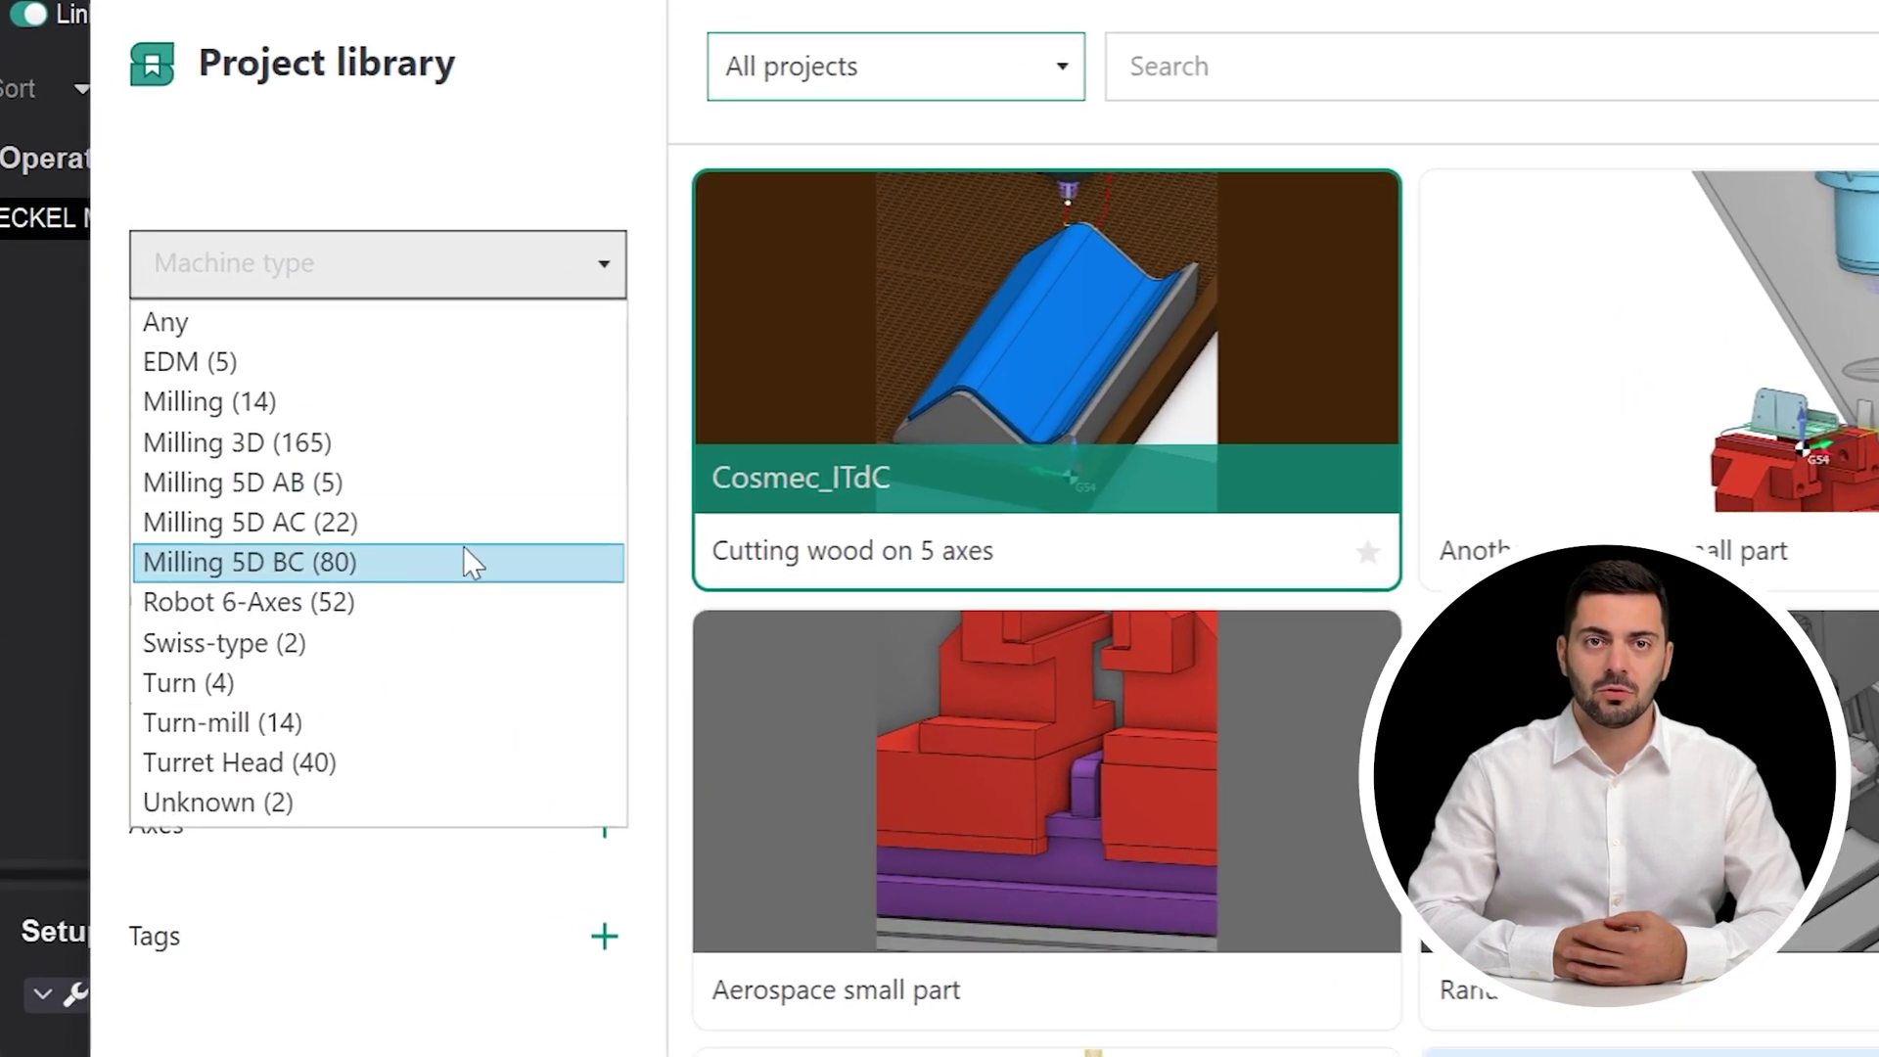
click(484, 191)
click(1081, 95)
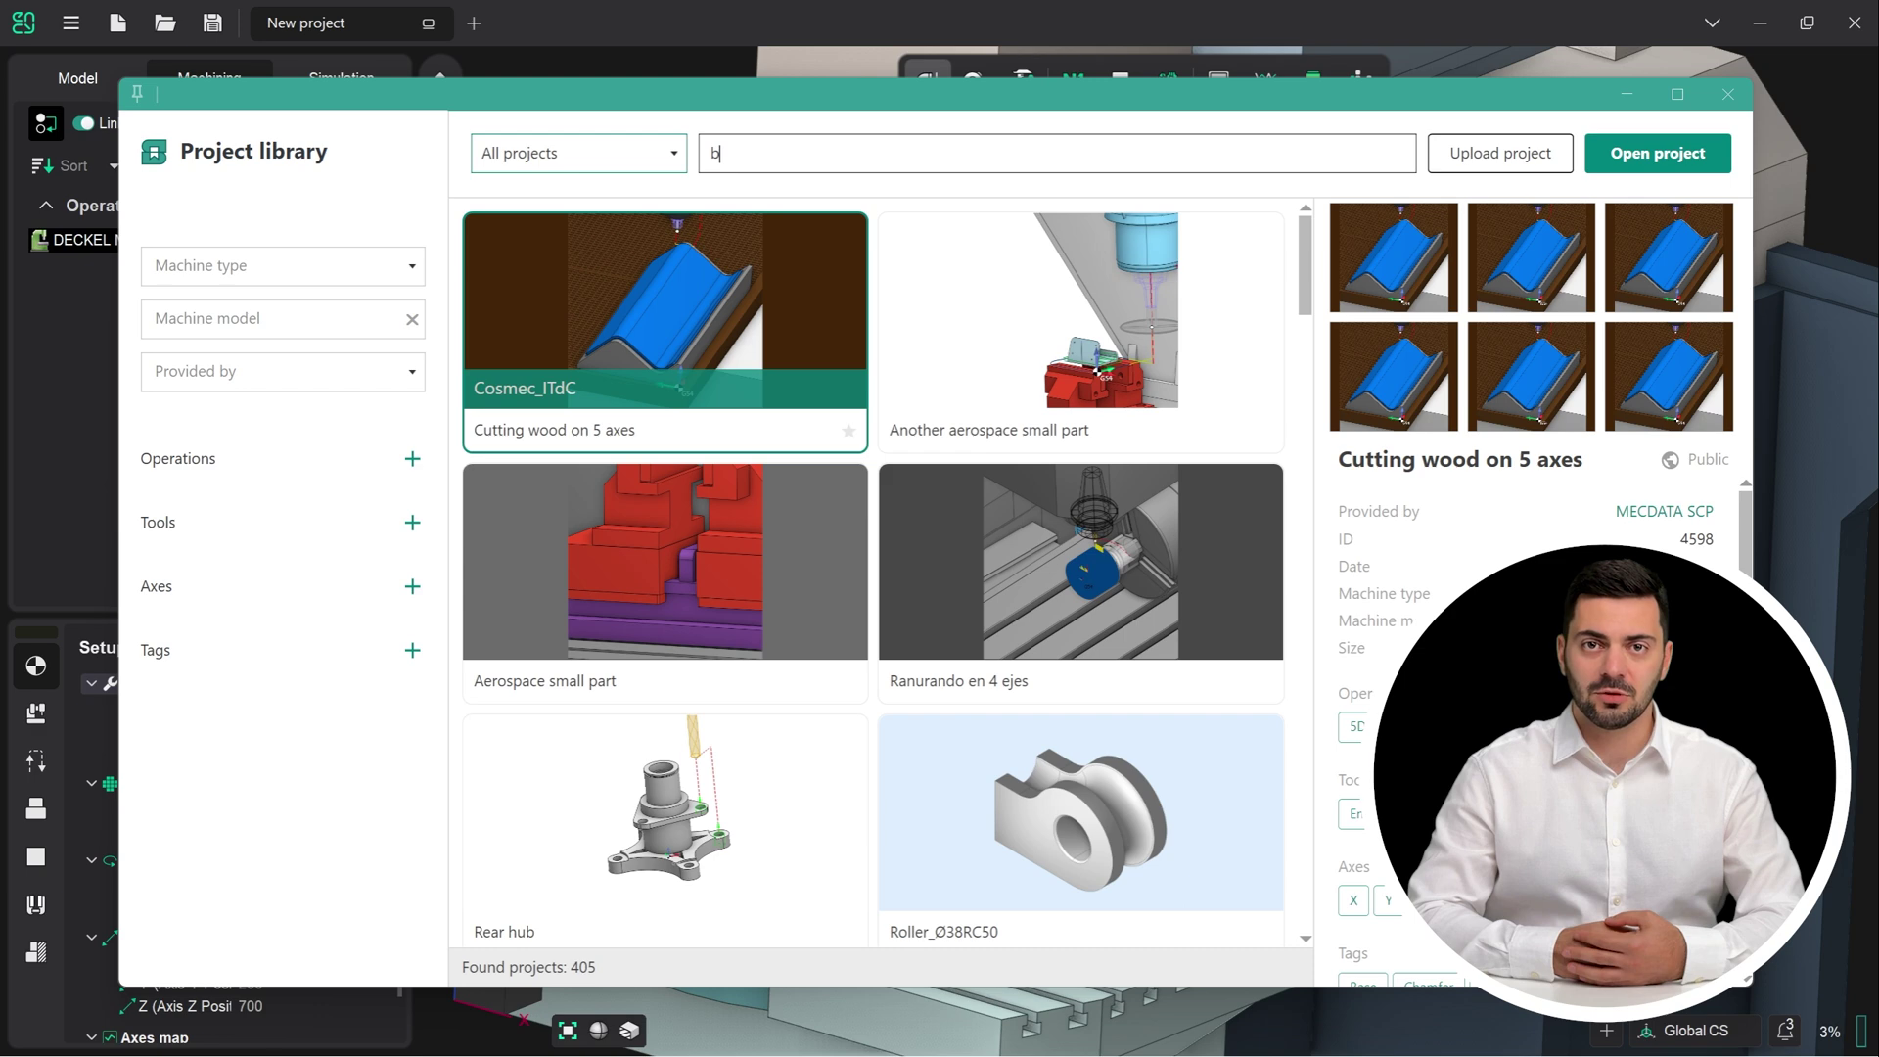
key(Return)
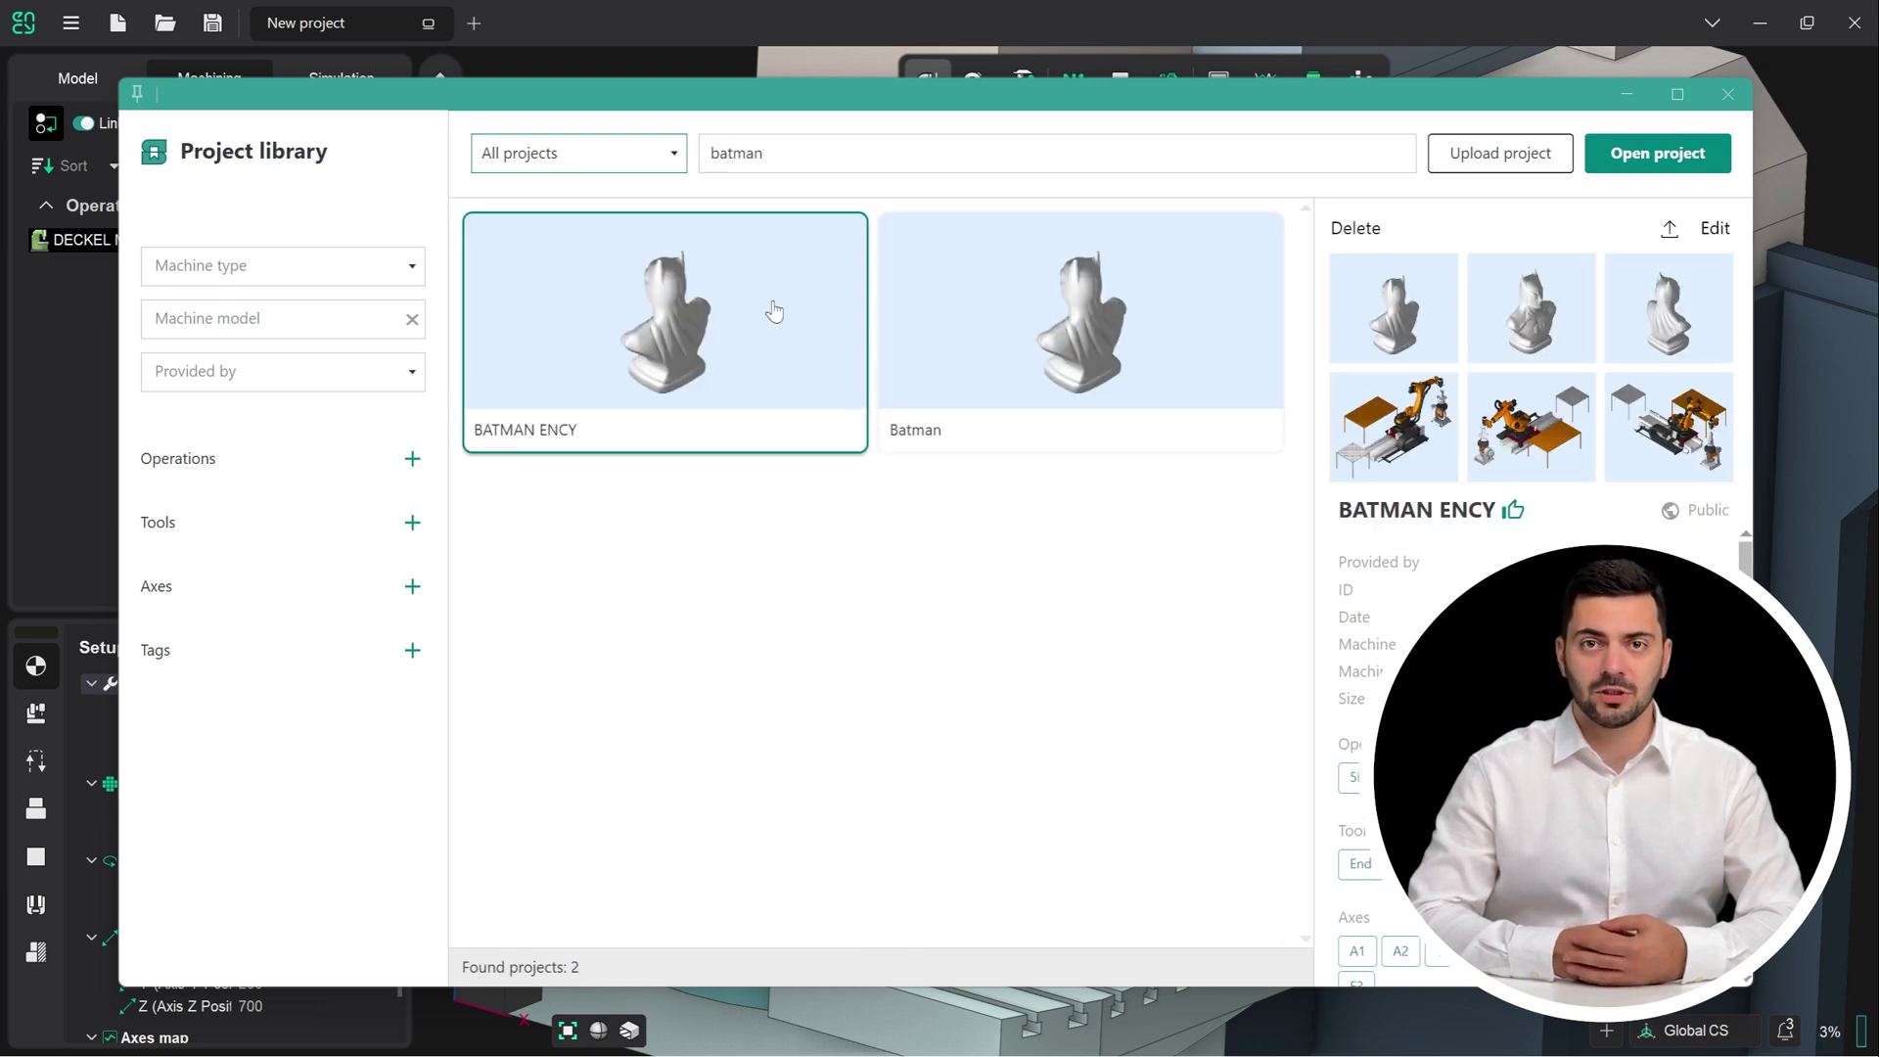
click(1656, 156)
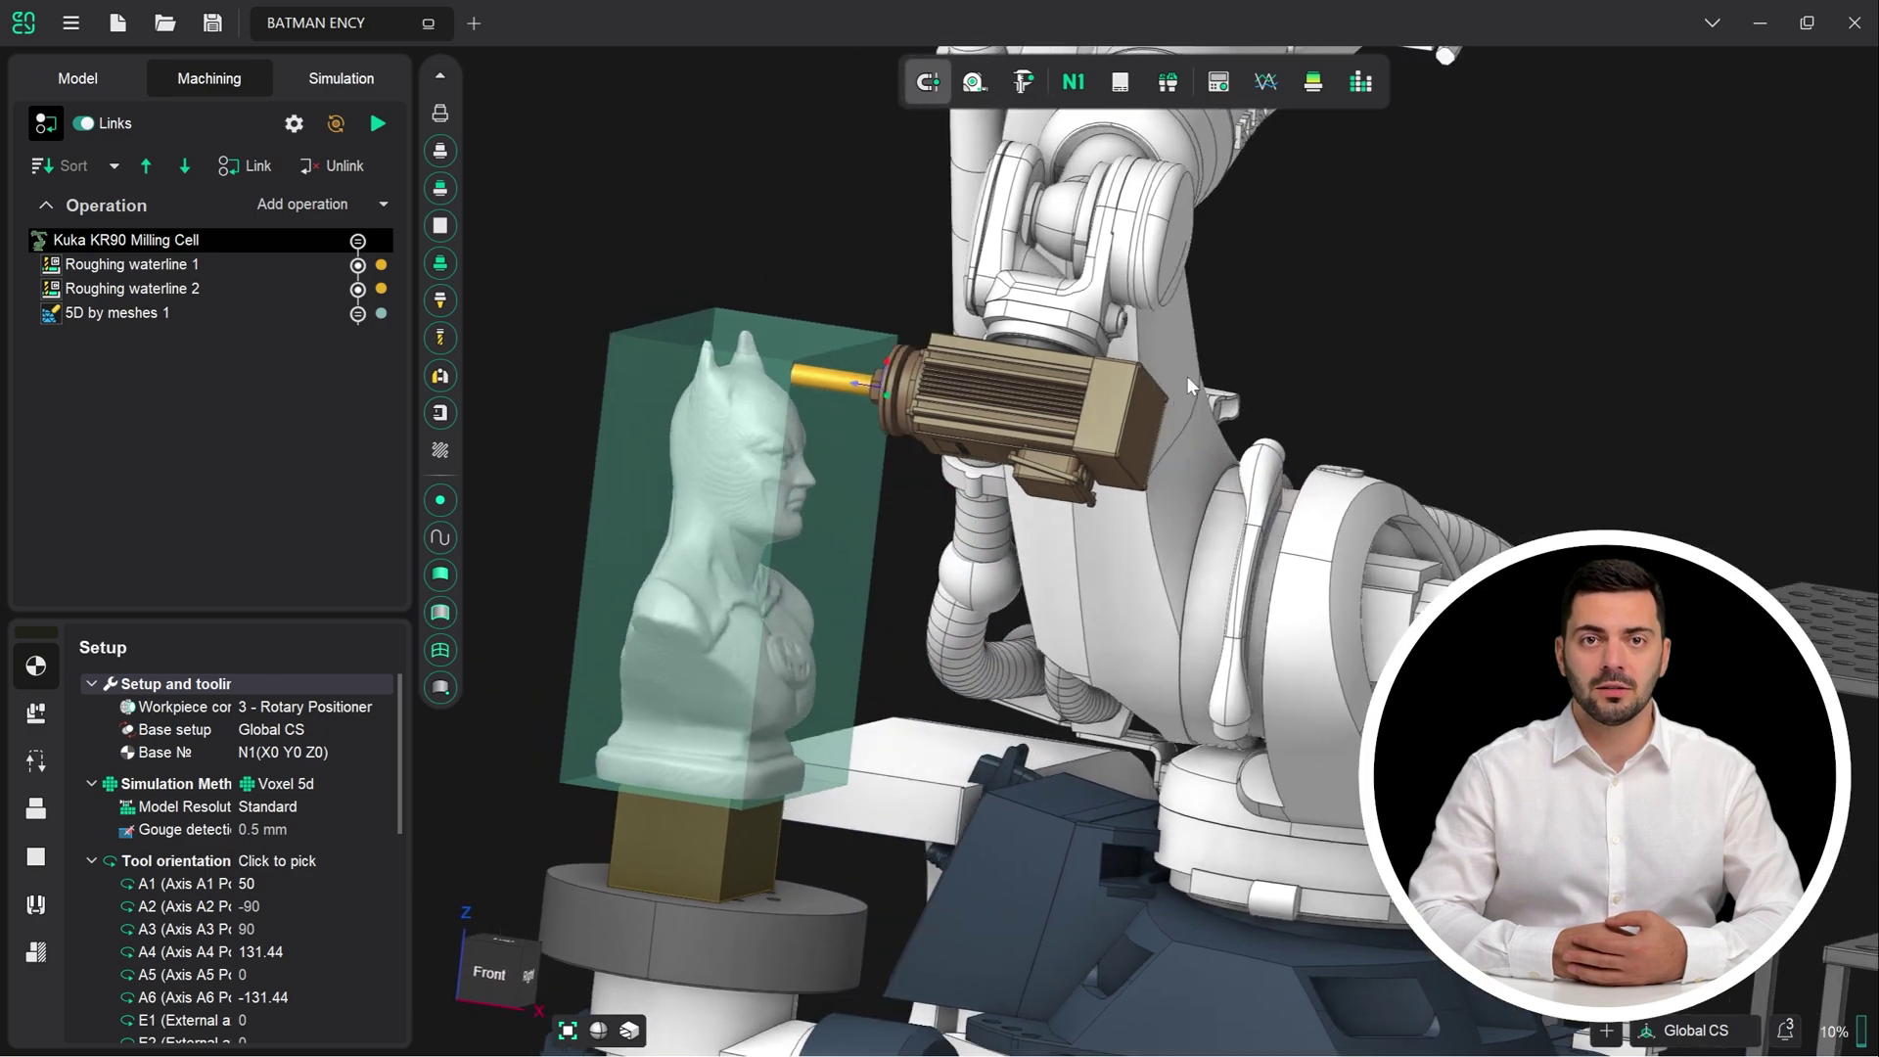